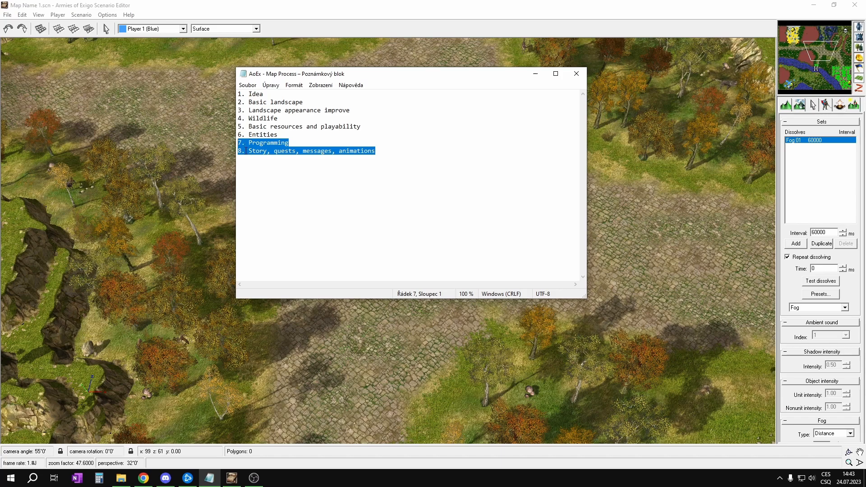
- Move the map process notes out of the way and look over the map's cave level before returning to the surface
drag(418, 73, 0, 124)
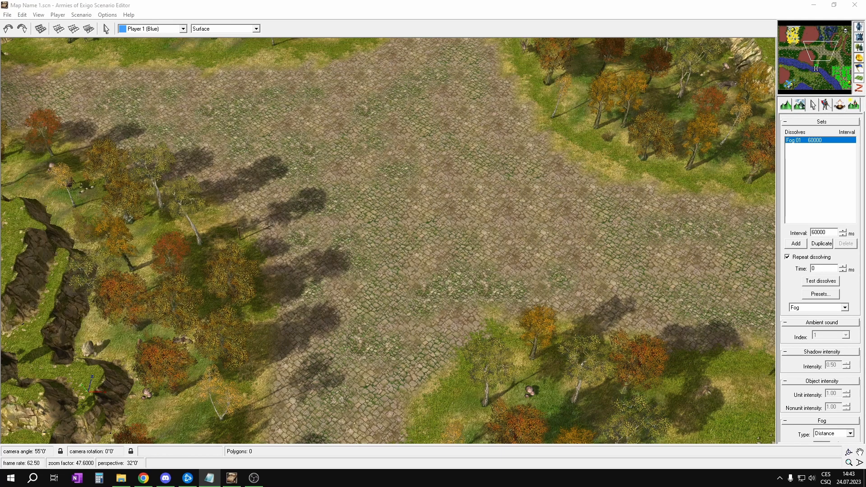
click(479, 195)
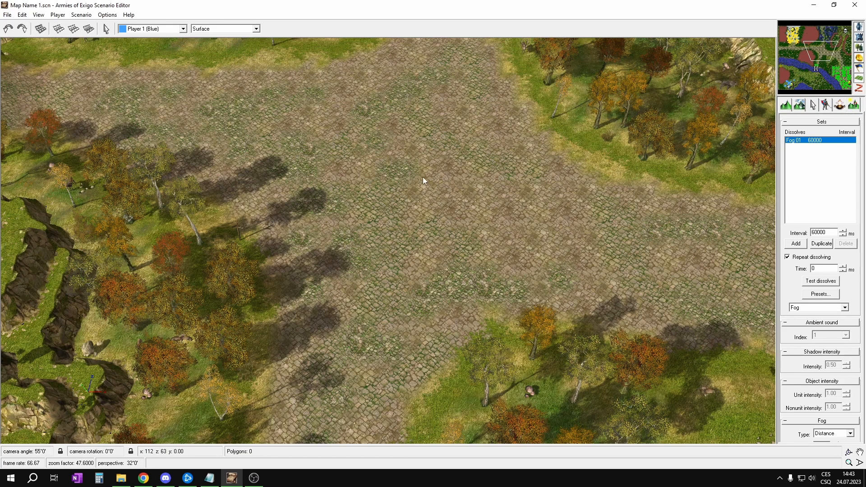
key(Tab)
middle_drag(427, 194, 203, 383)
middle_drag(534, 132, 649, 266)
middle_drag(486, 134, 717, 140)
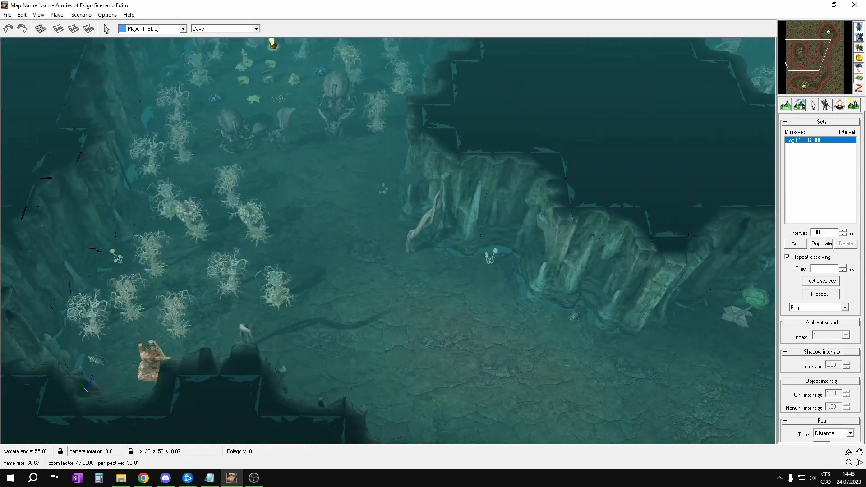
middle_drag(461, 107, 472, 161)
key(Tab)
- Examine the surface map around the paved roads and the walled base with its armies and buildings
drag(816, 55, 823, 51)
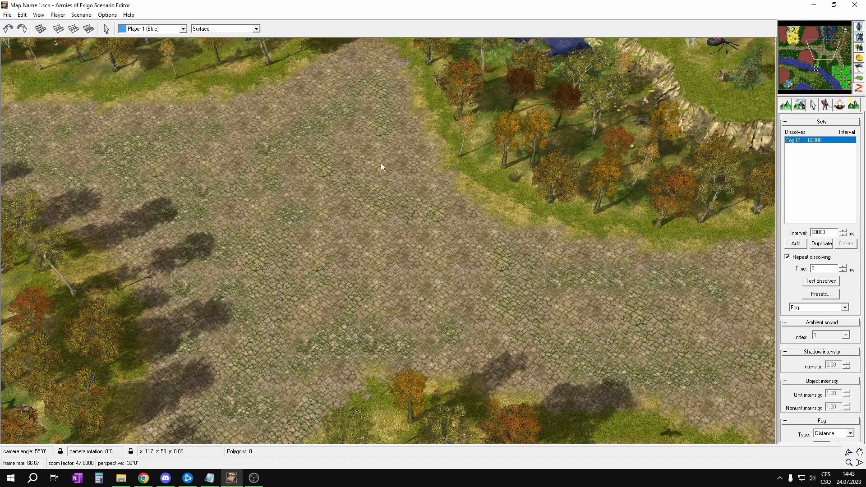
click(843, 72)
middle_drag(295, 121, 419, 155)
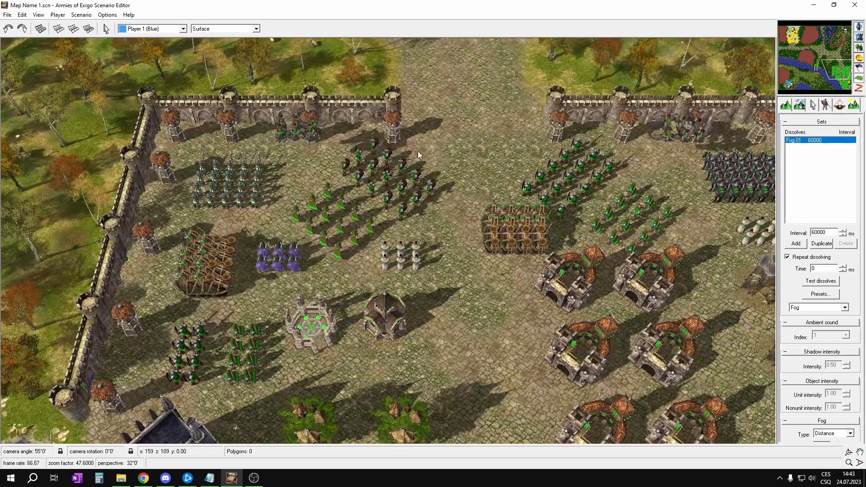
middle_drag(572, 361, 486, 180)
middle_drag(543, 349, 494, 226)
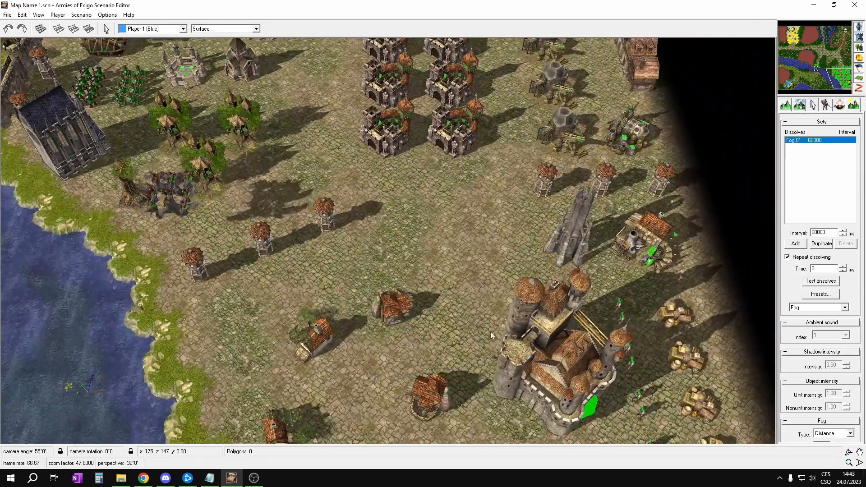
scroll(439, 226, up, 2)
middle_drag(348, 87, 384, 180)
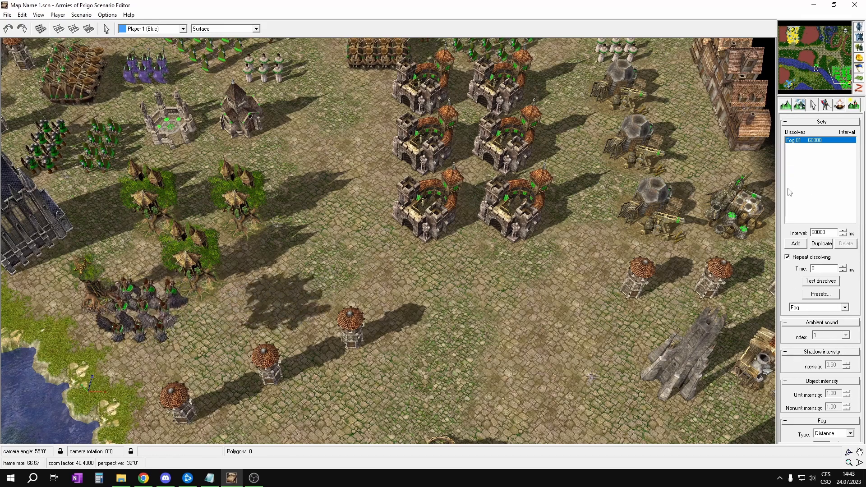
middle_drag(484, 232, 433, 132)
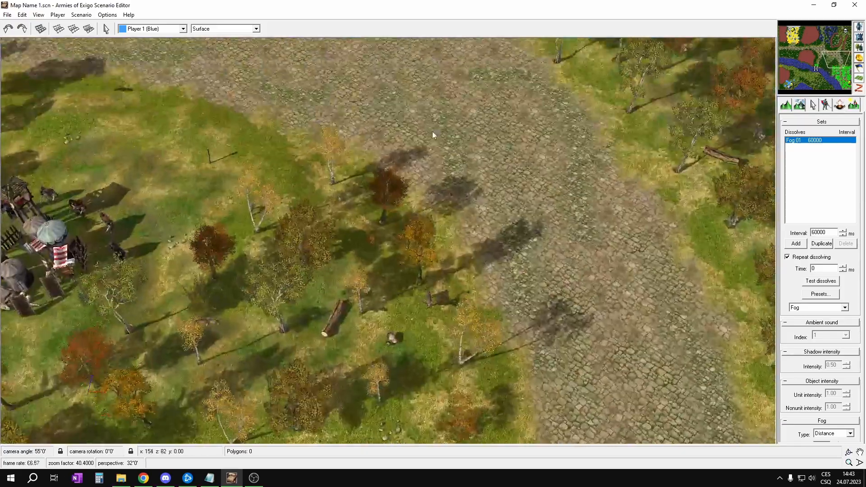
- Switch the environment settings category from Fog to Light and bring its terrain and object light colors into view
click(838, 311)
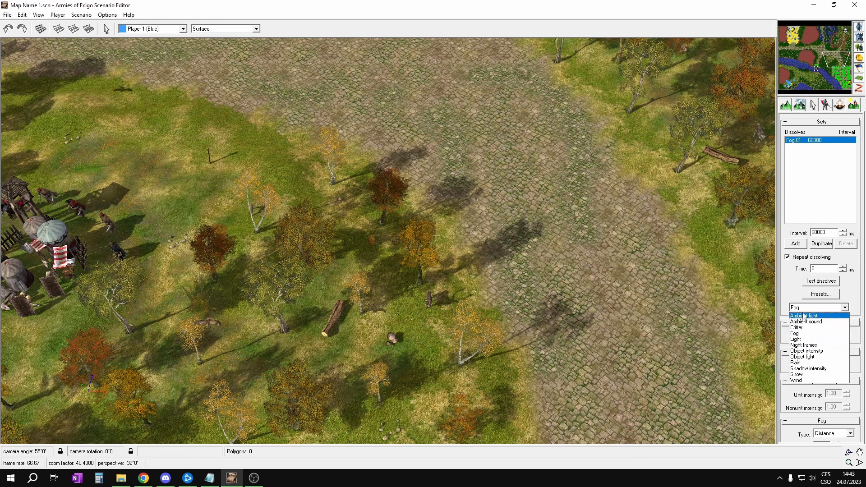
click(857, 108)
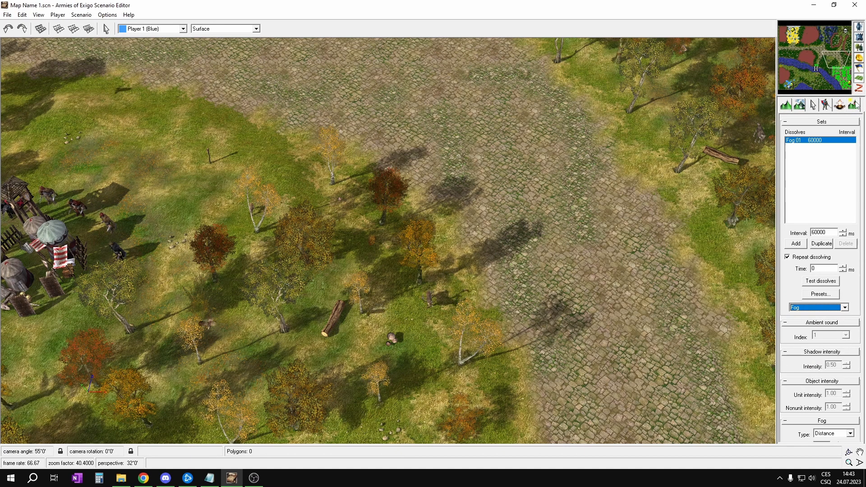
click(824, 310)
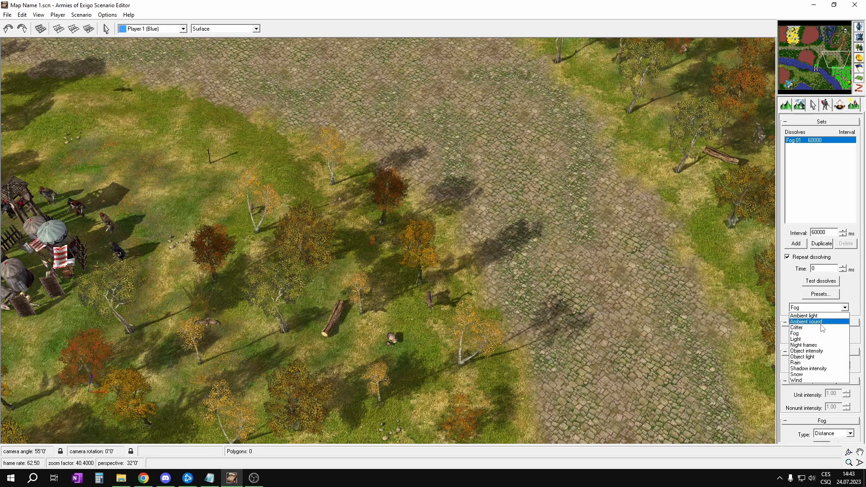
click(803, 339)
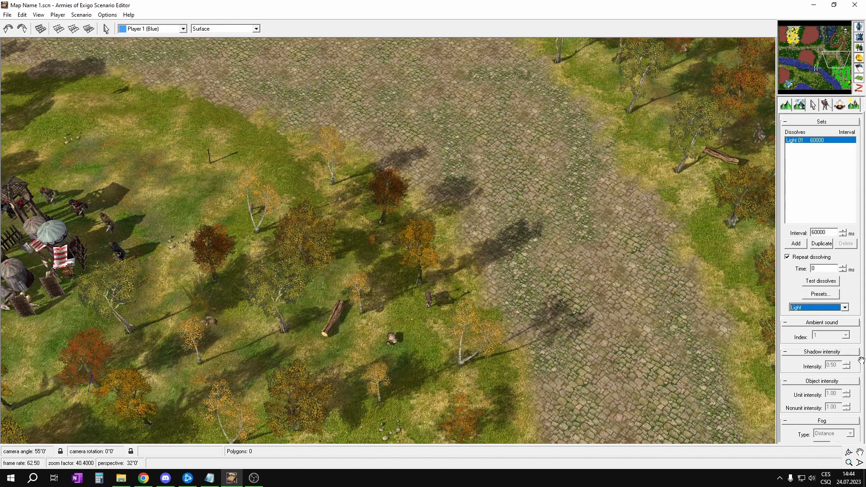
scroll(861, 360, down, 15)
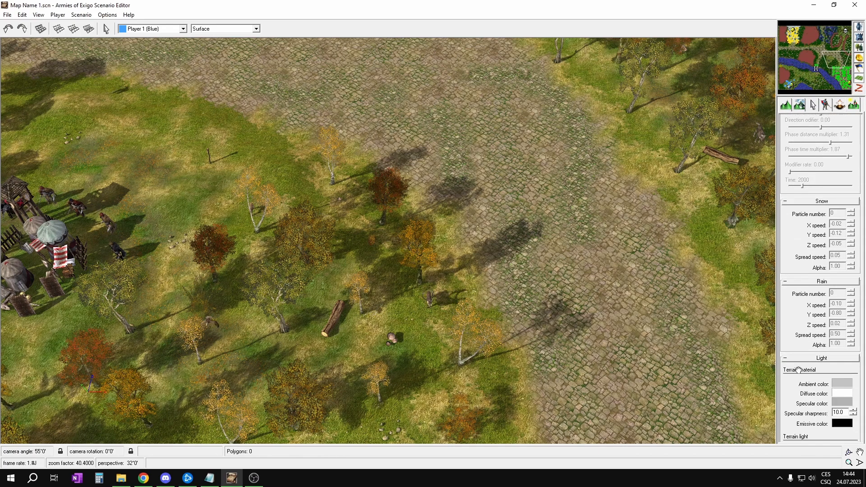
scroll(785, 223, down, 1)
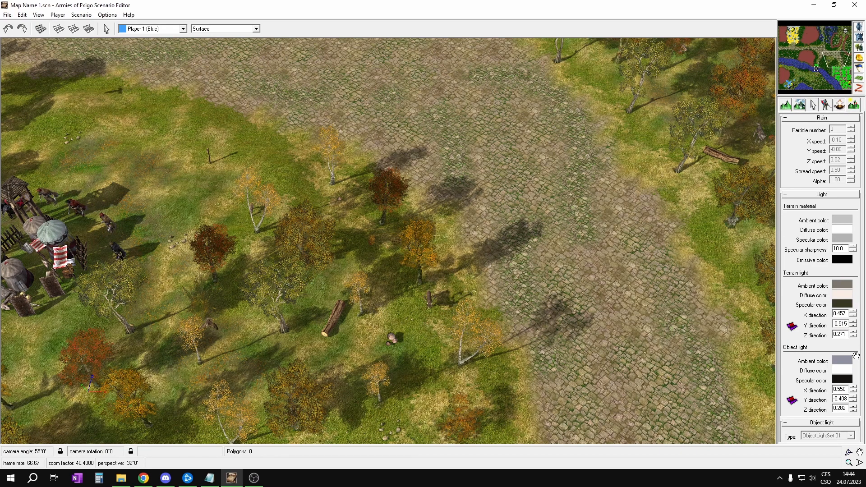
- Set the terrain material's ambient color to a muted blue
middle_drag(745, 247, 456, 180)
middle_drag(559, 266, 438, 158)
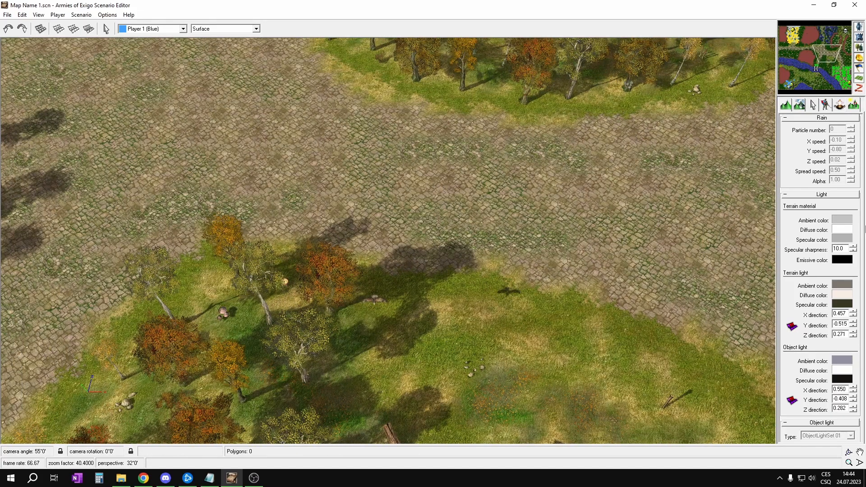
scroll(406, 253, down, 3)
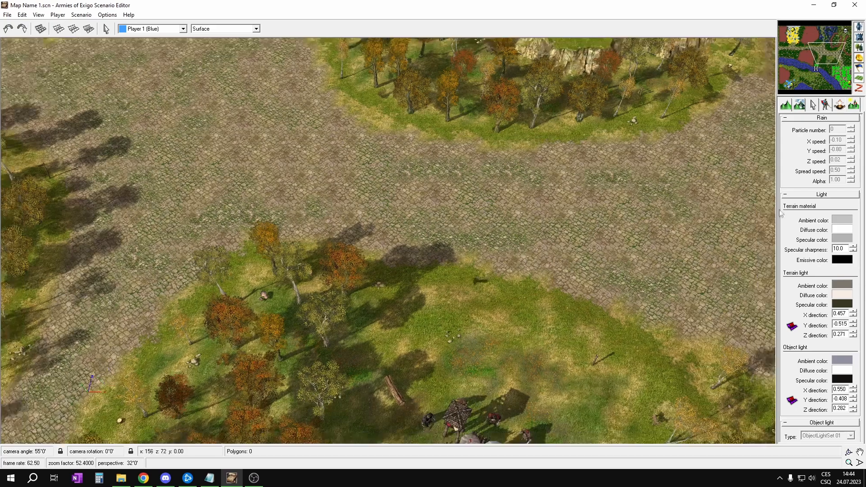
click(845, 221)
drag(406, 214, 380, 214)
drag(453, 236, 471, 235)
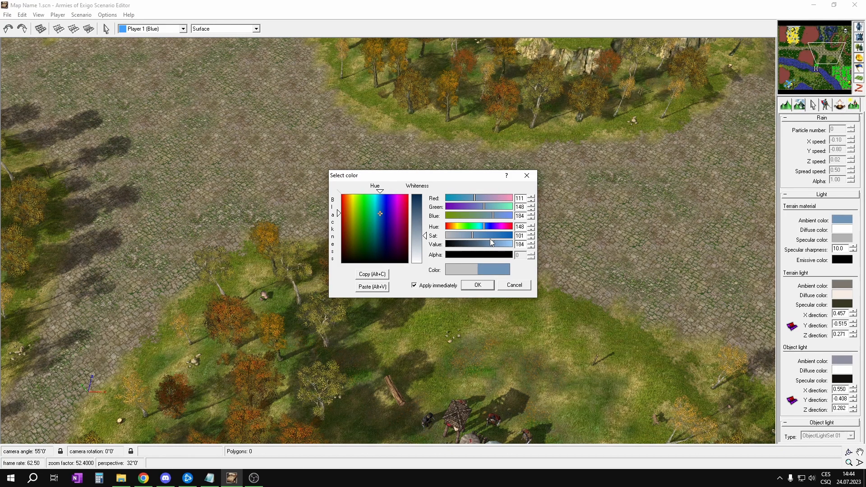
drag(391, 215, 380, 214)
click(478, 285)
- Set the terrain material's diffuse color to a pale blue, RGB 194, 209, 217
click(842, 230)
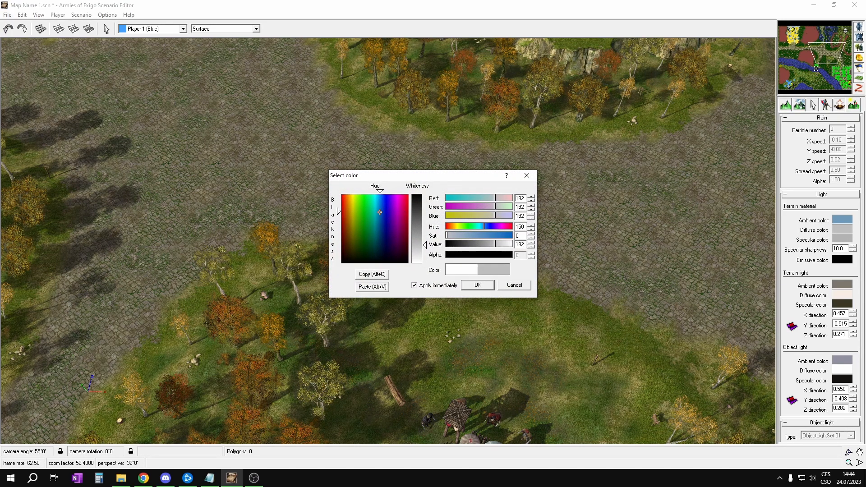
drag(380, 212, 375, 205)
mouse_move(477, 229)
mouse_down()
mouse_move(465, 237)
mouse_move(529, 239)
mouse_move(454, 239)
mouse_up()
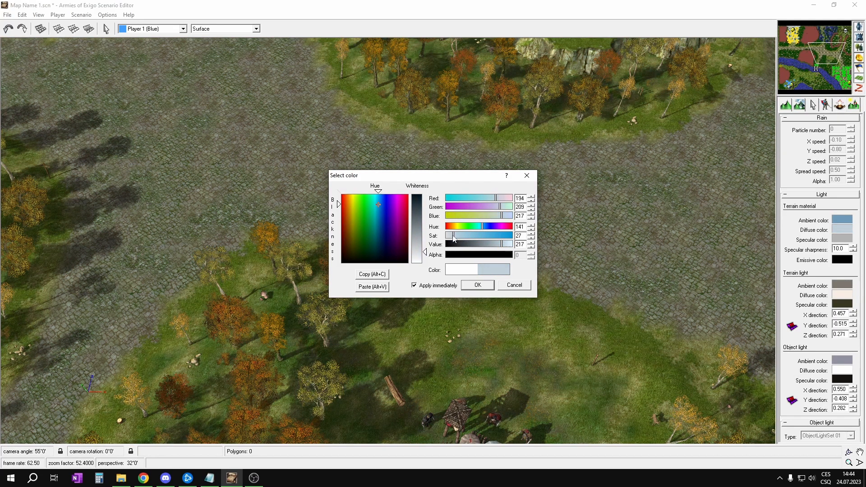
click(477, 285)
- Set the terrain material's specular color to a light cyan-blue
click(842, 238)
mouse_move(386, 219)
mouse_down()
mouse_move(374, 219)
mouse_move(374, 210)
mouse_up()
drag(450, 233, 481, 224)
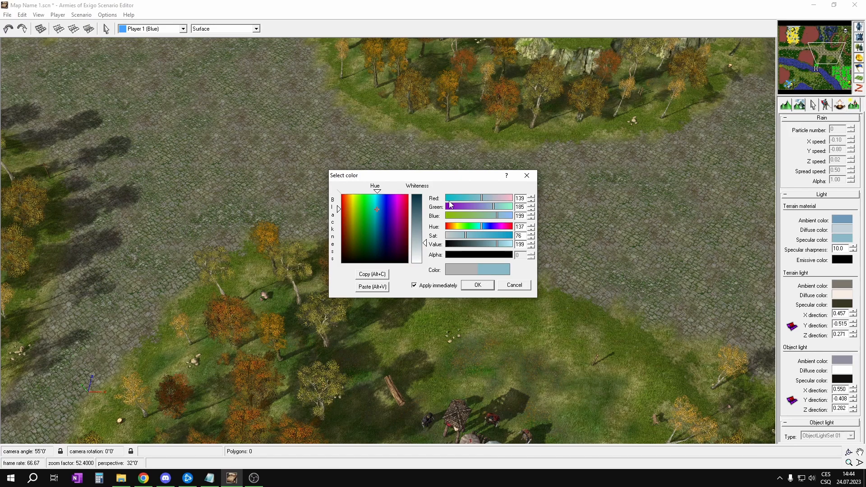
click(479, 285)
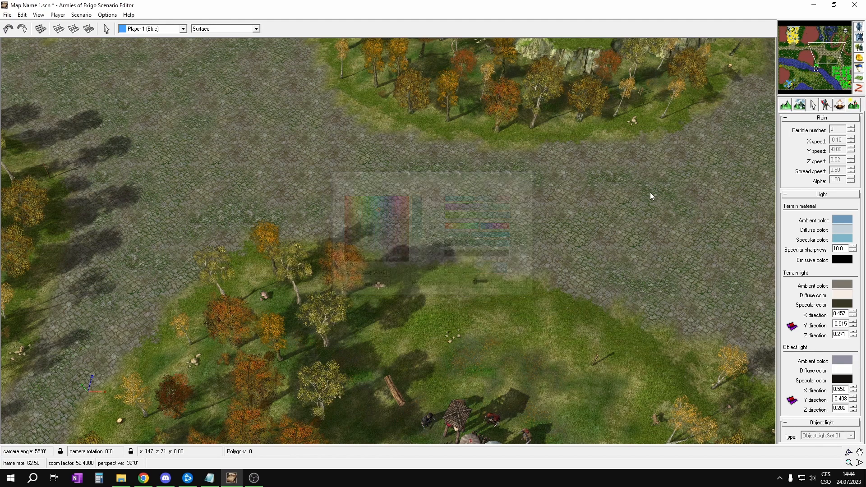
- Set the terrain light's ambient color to a muted blue
click(846, 286)
drag(372, 219, 383, 215)
drag(470, 234, 463, 237)
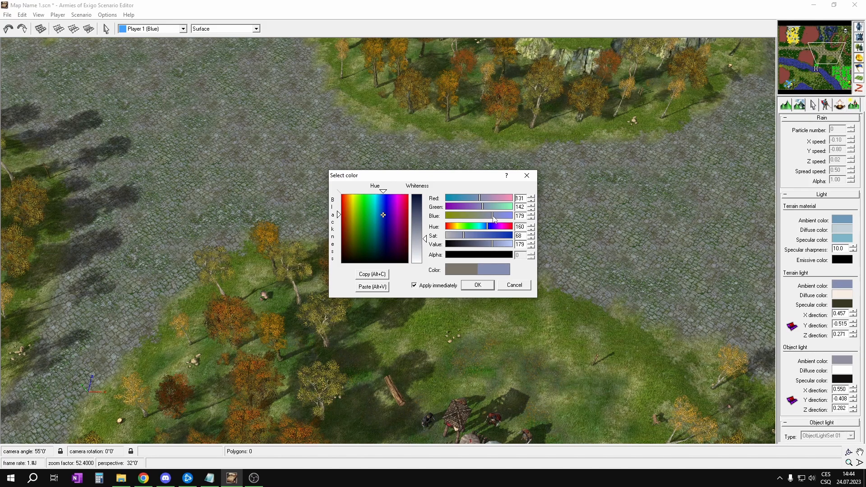
drag(464, 235, 468, 233)
click(478, 285)
- Set the terrain light's diffuse color to a nearly neutral grey, RGB 173, 175, 178
click(841, 295)
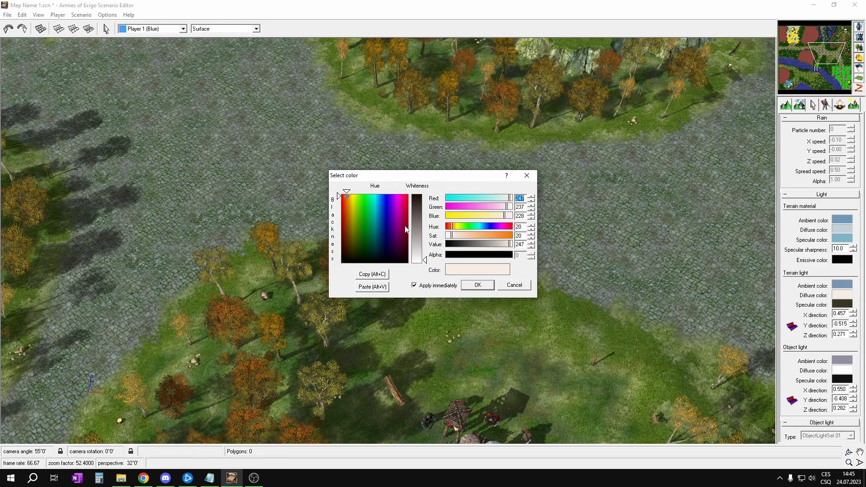
drag(374, 215, 378, 208)
drag(465, 235, 473, 237)
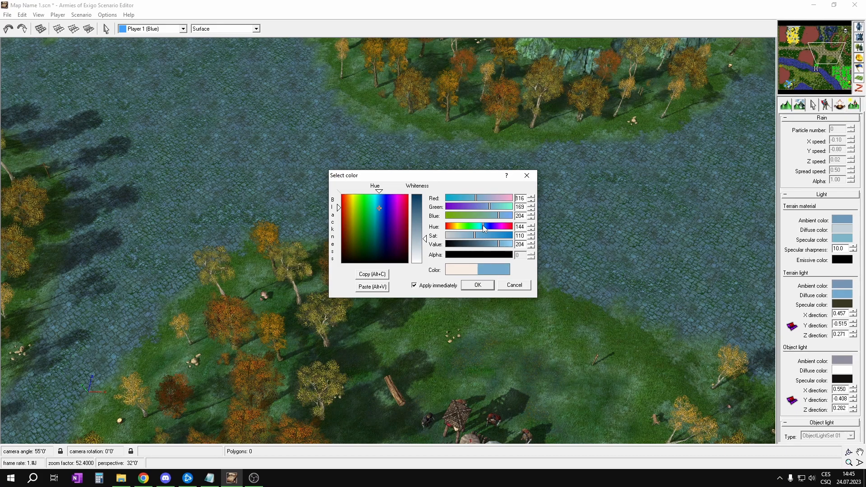
drag(496, 244, 493, 248)
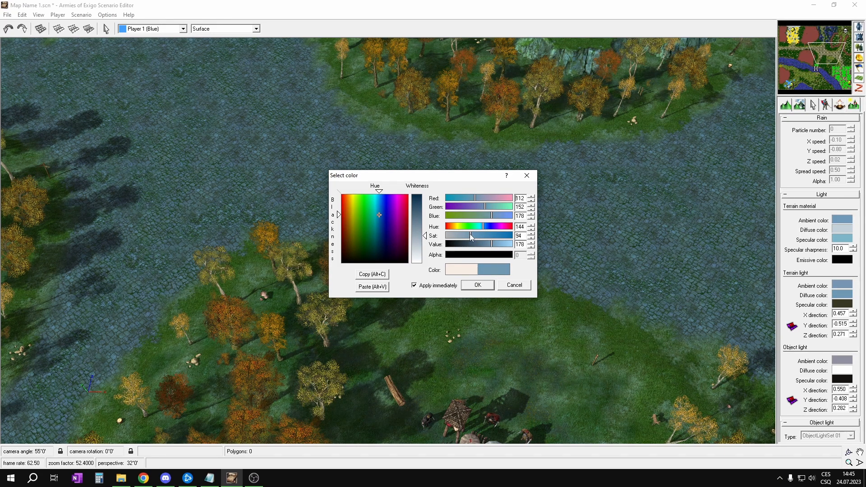
drag(465, 237, 457, 238)
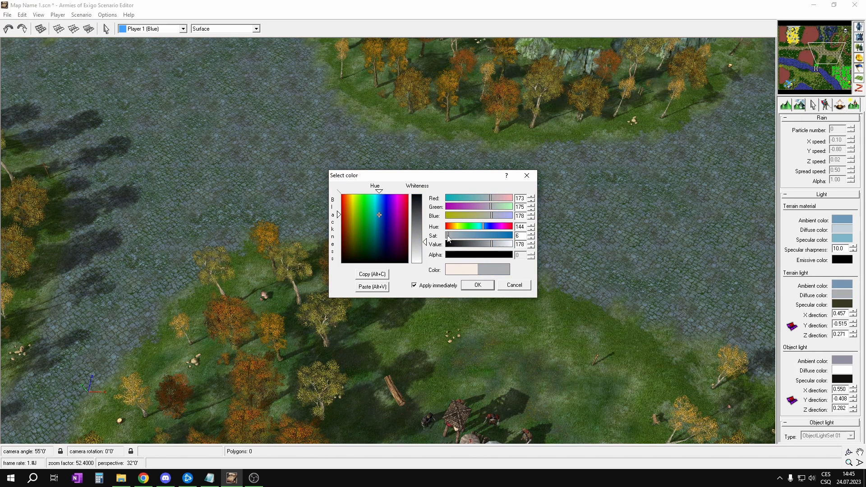
click(478, 285)
- Set the terrain light's specular color to a muted teal
click(843, 304)
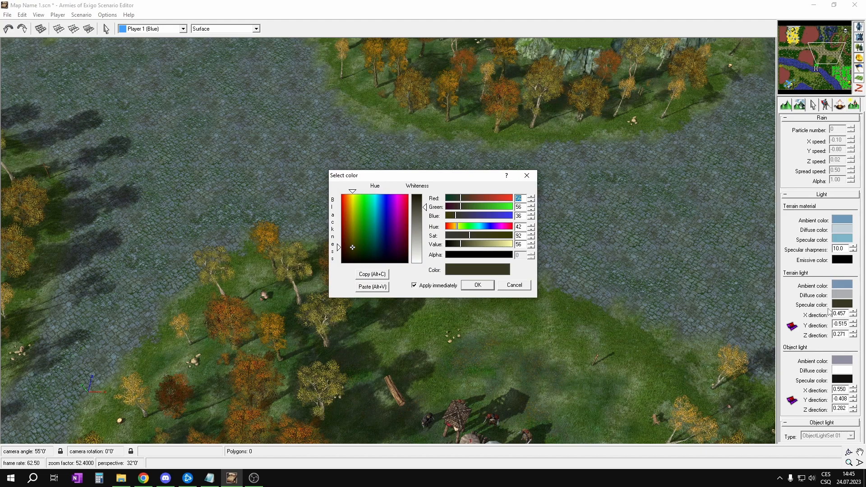
click(377, 215)
drag(472, 238, 476, 258)
click(477, 285)
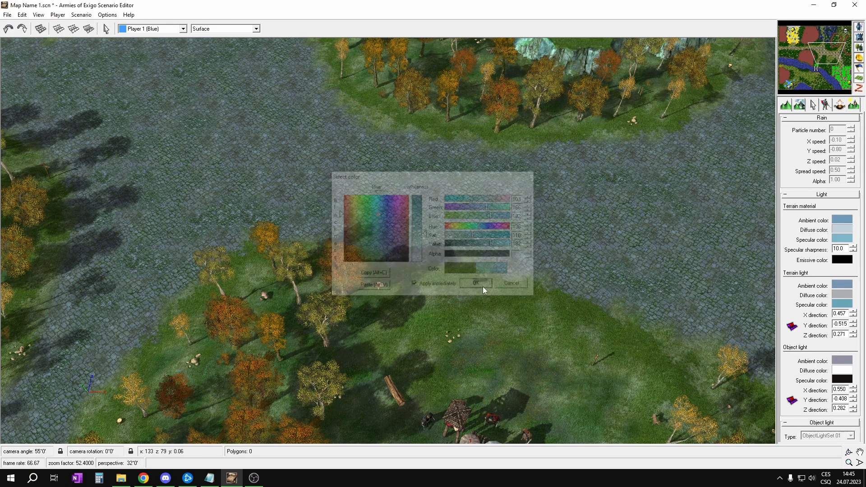
- Set the object light's ambient color to a muted blue, RGB 115, 153, 183
key(Down)
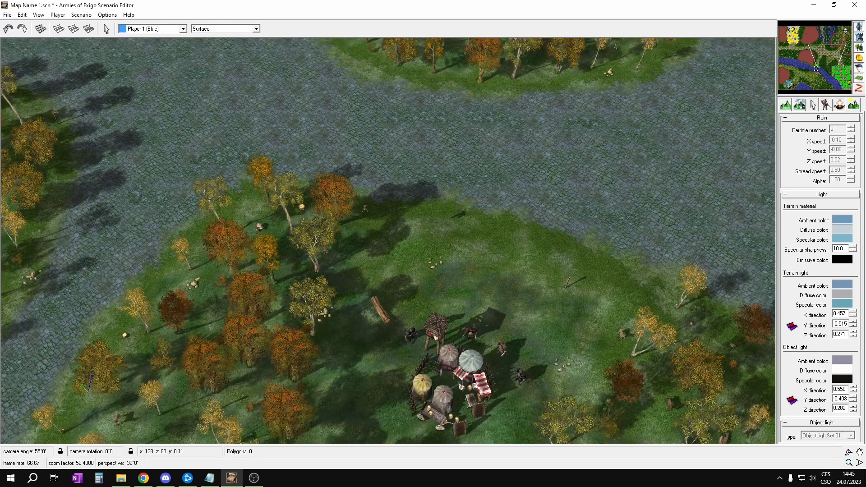
mouse_move(559, 272)
middle_down()
mouse_move(553, 260)
mouse_move(559, 271)
middle_up()
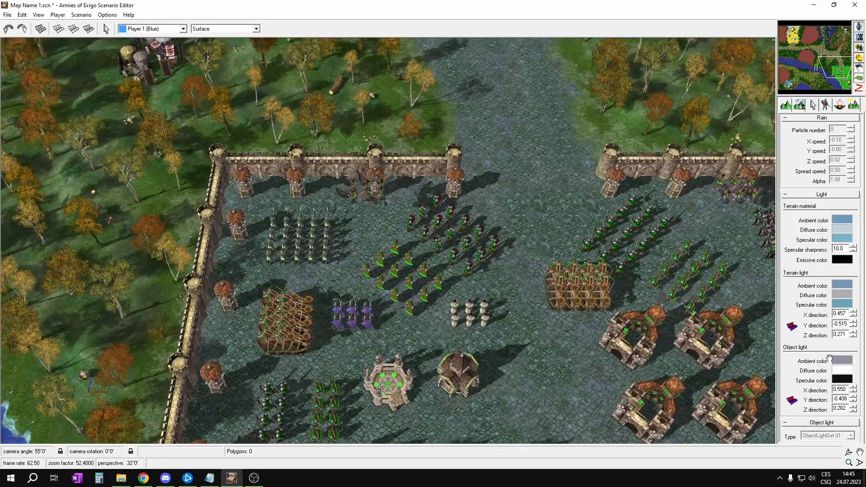
scroll(396, 255, up, 2)
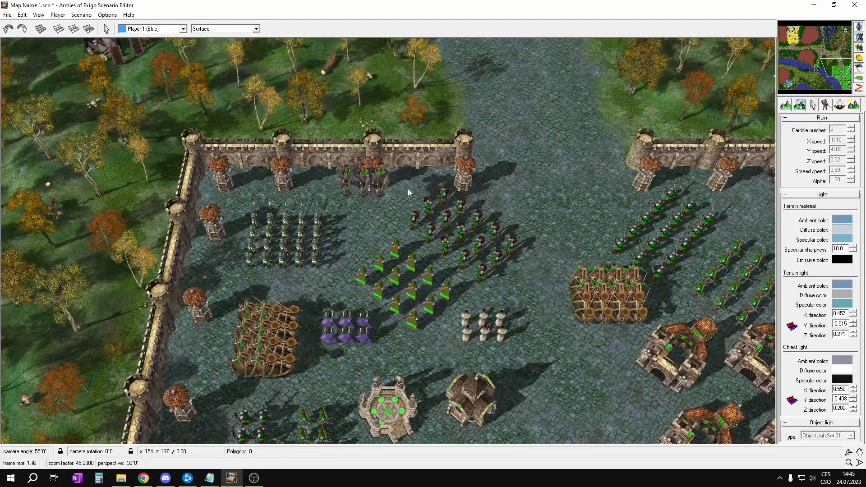
mouse_move(419, 109)
middle_down()
mouse_move(434, 144)
mouse_move(420, 111)
middle_up()
middle_drag(529, 222, 530, 232)
middle_drag(478, 229, 451, 179)
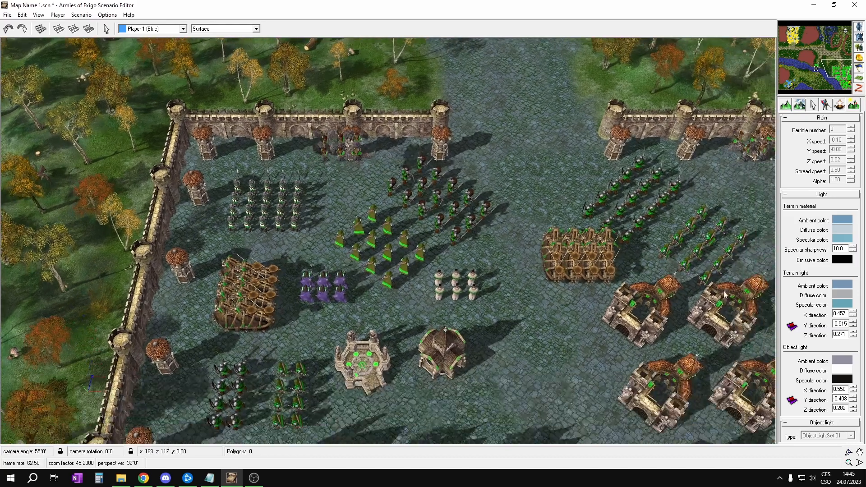
click(838, 359)
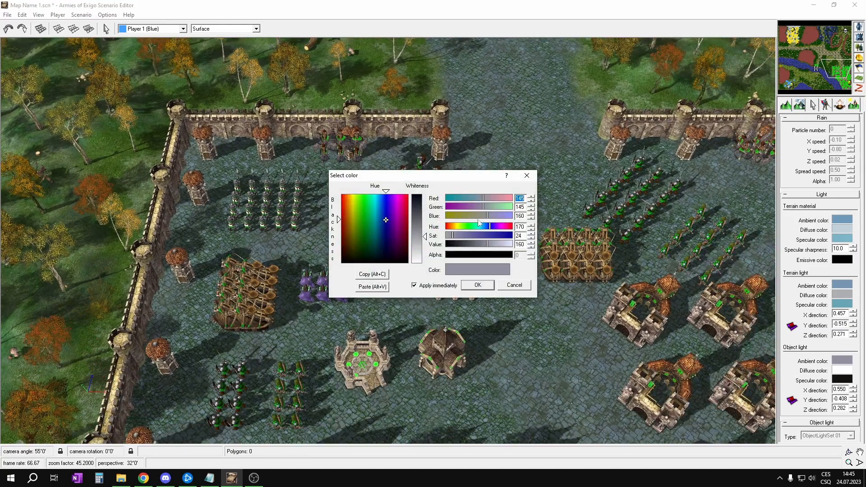
click(478, 235)
mouse_move(484, 226)
mouse_down()
mouse_move(473, 235)
mouse_move(483, 226)
mouse_up()
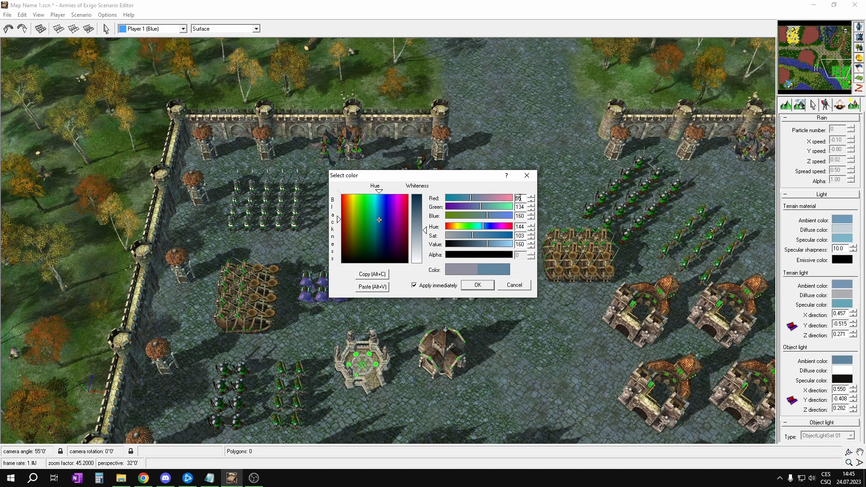
double_click(522, 207)
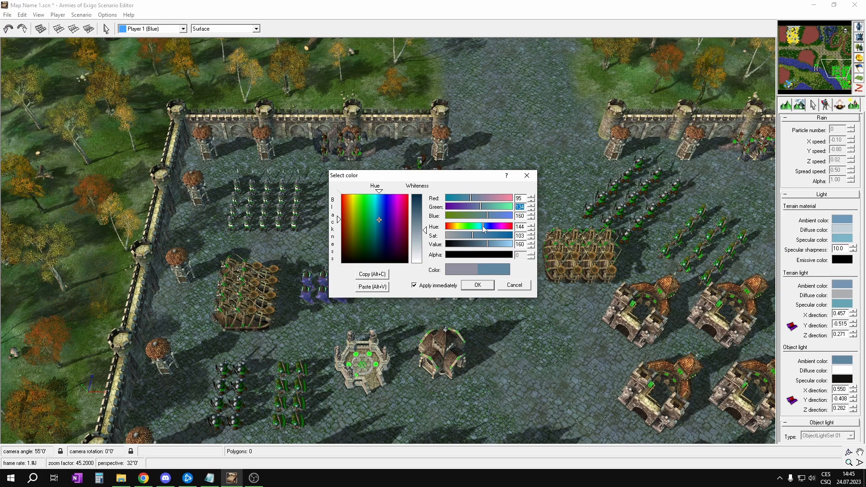
drag(487, 244, 483, 228)
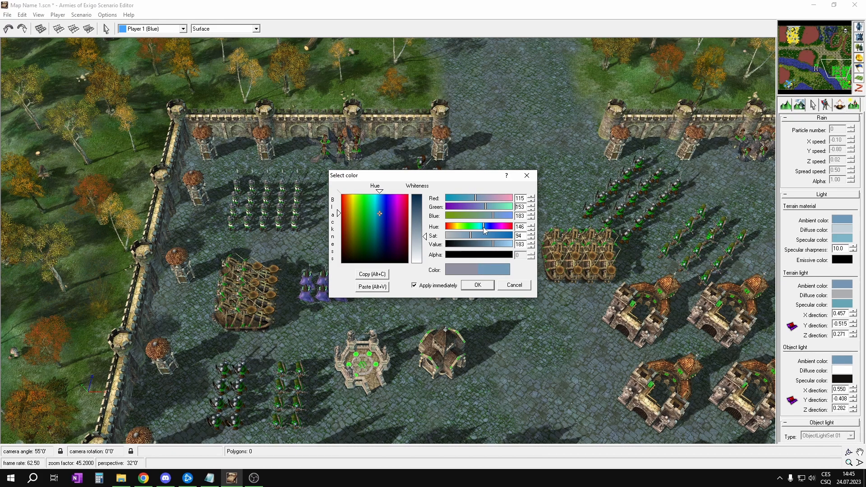
click(490, 288)
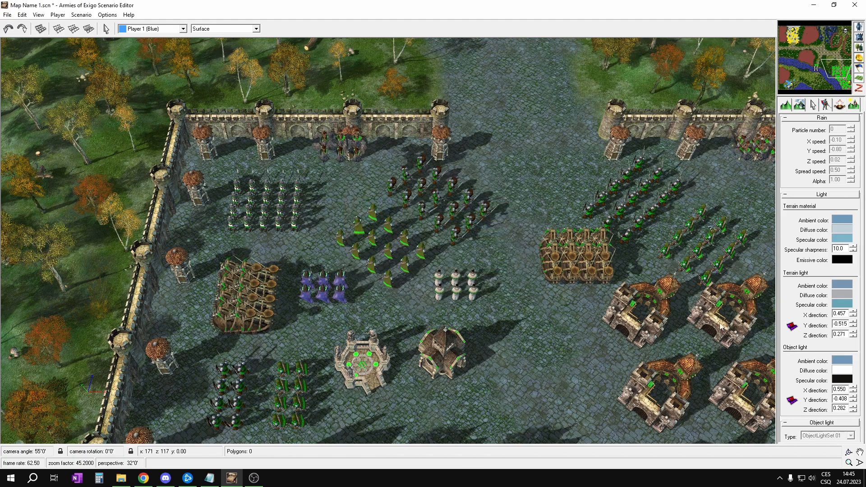
- Set the object light's diffuse color to a soft greyish blue, RGB 137, 162, 186
click(841, 370)
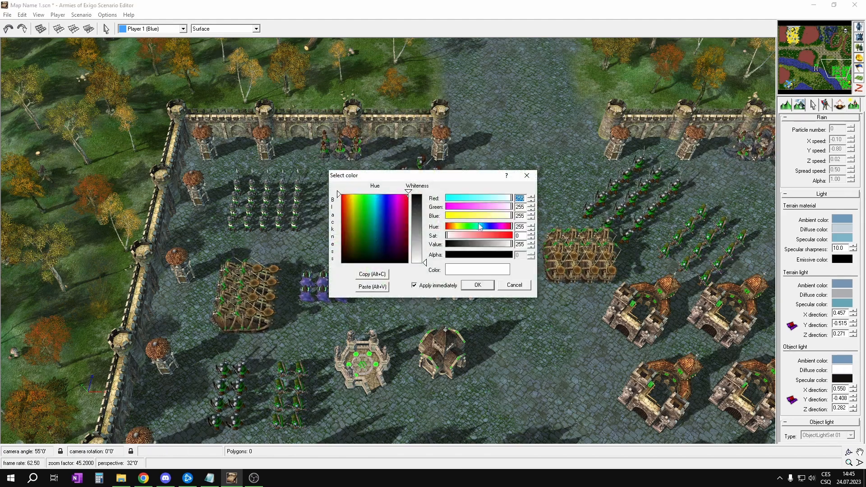
mouse_move(485, 231)
mouse_down()
mouse_move(466, 235)
mouse_move(498, 245)
mouse_move(465, 237)
mouse_up()
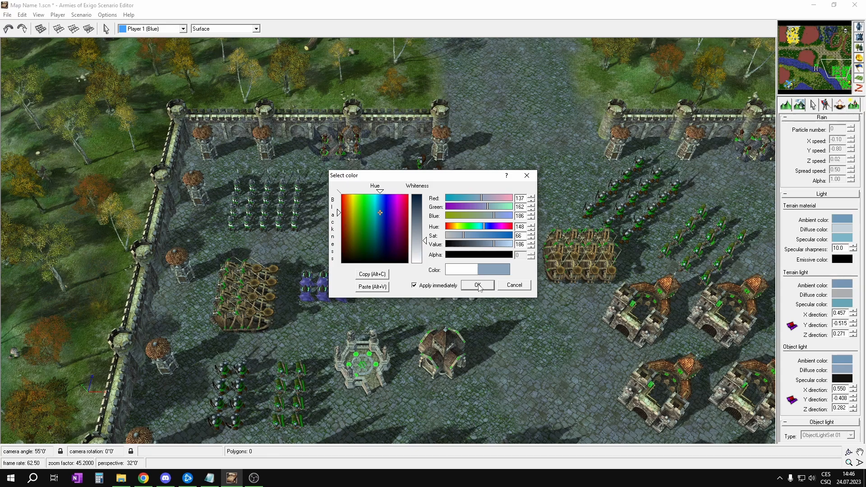
click(477, 285)
- Set the object light's specular color to a very dark, weakly saturated blue-grey
click(841, 379)
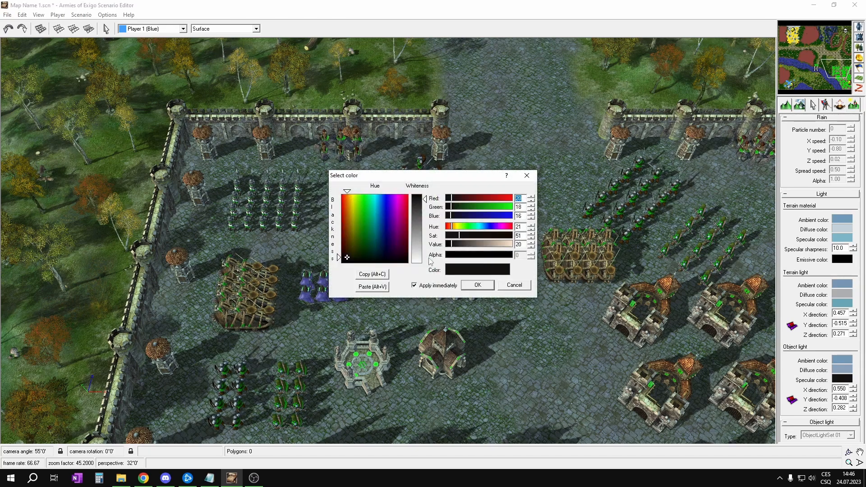
mouse_move(455, 244)
mouse_down()
mouse_move(489, 244)
mouse_move(458, 245)
mouse_up()
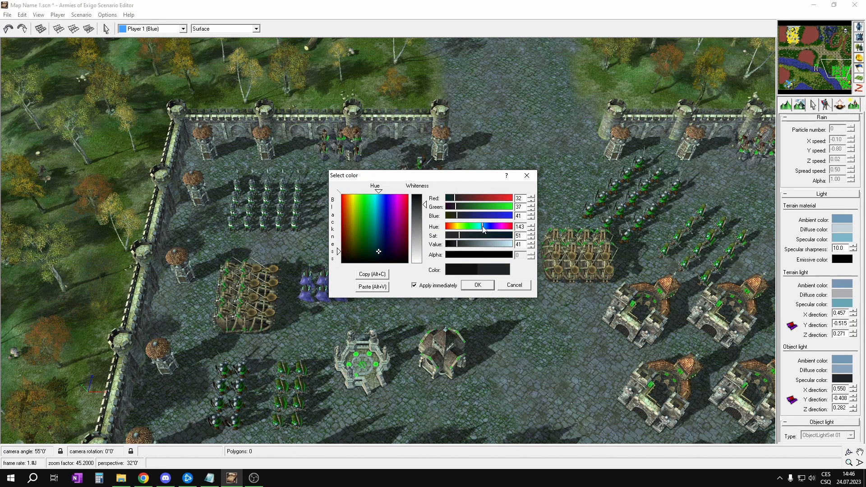
click(483, 228)
drag(460, 236, 451, 236)
click(480, 286)
- Examine the new light colors on the walled army camp, the lakeside village, the northwestern base and the central paved road
middle_drag(618, 157, 502, 99)
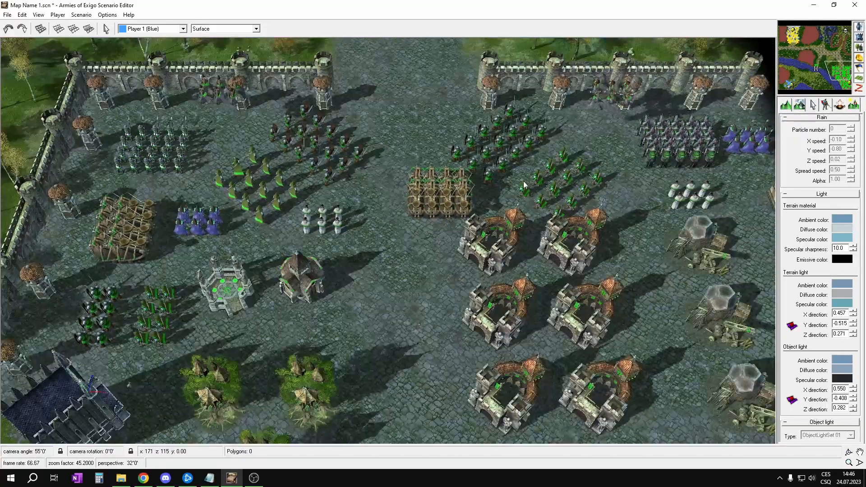
middle_drag(654, 61, 572, 187)
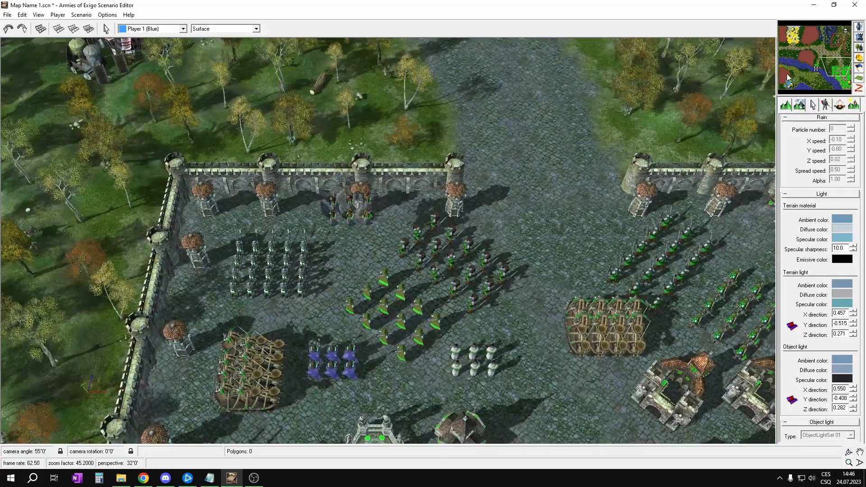
click(792, 86)
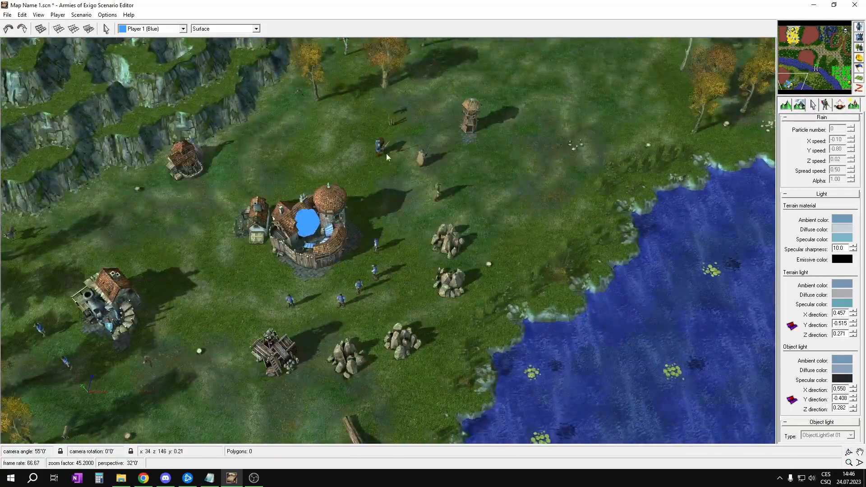
click(794, 40)
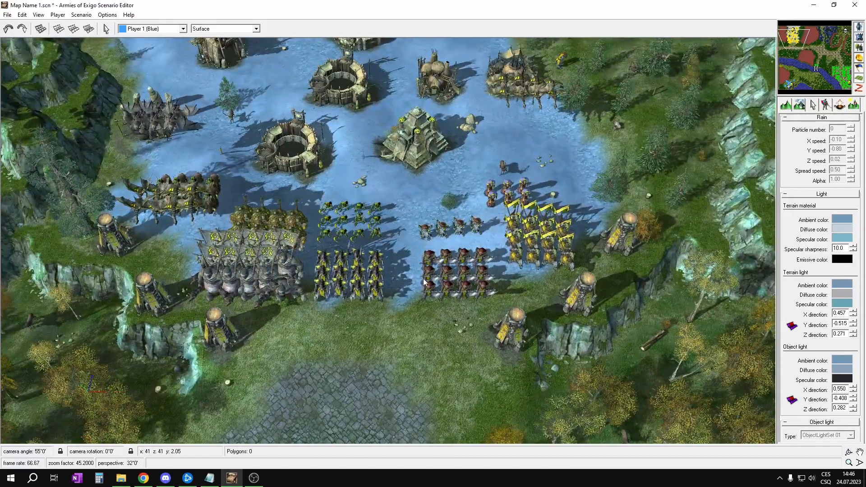
middle_drag(569, 356, 498, 287)
middle_drag(514, 65, 524, 185)
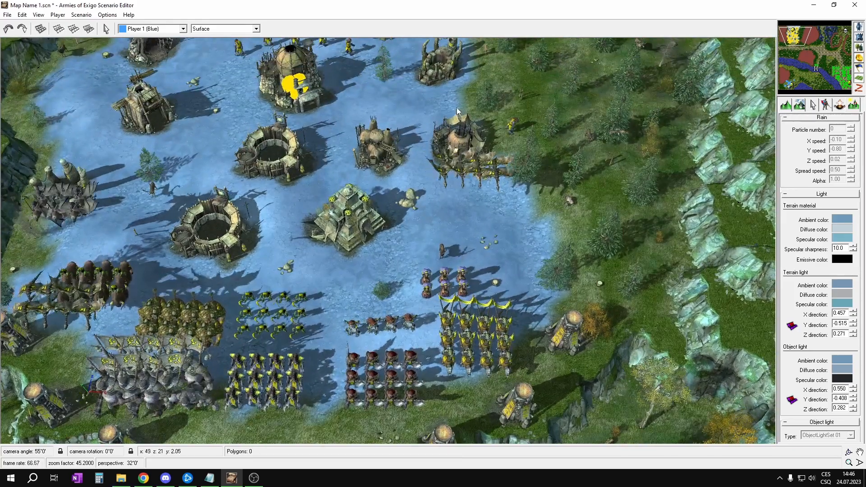
click(837, 63)
middle_drag(511, 127, 636, 311)
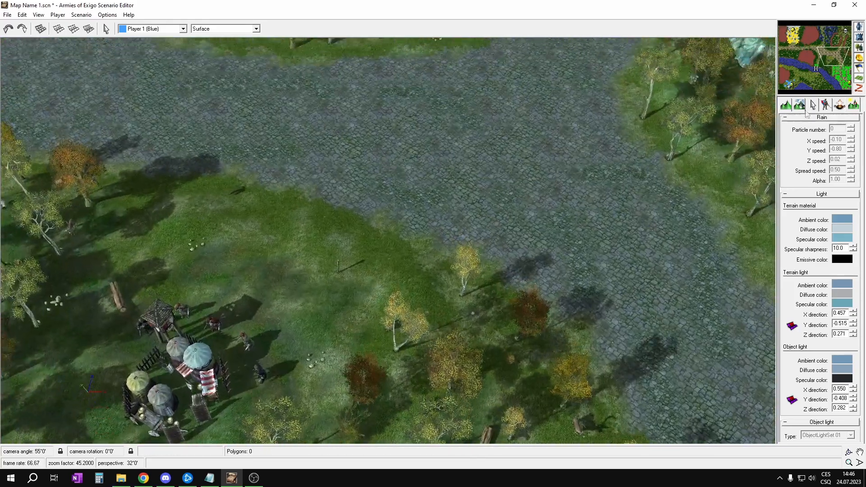
- Switch the environment set to Rain and set the rain's particle number to 30
scroll(857, 203, down, 10)
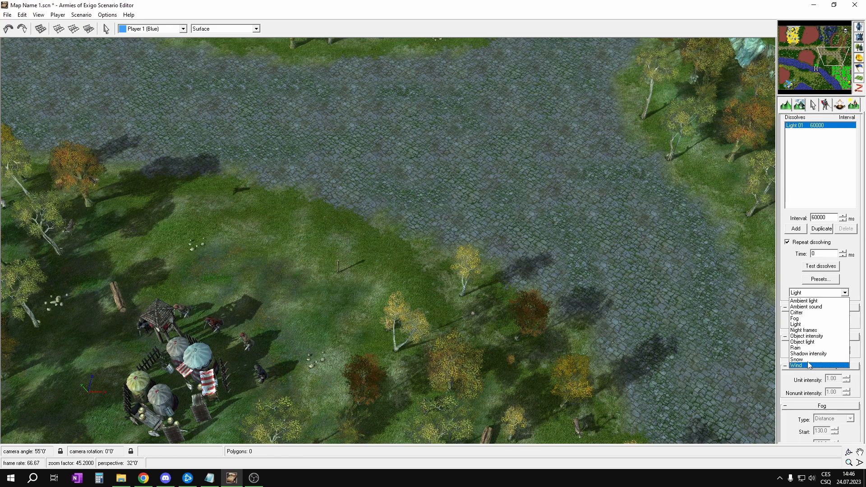
click(807, 349)
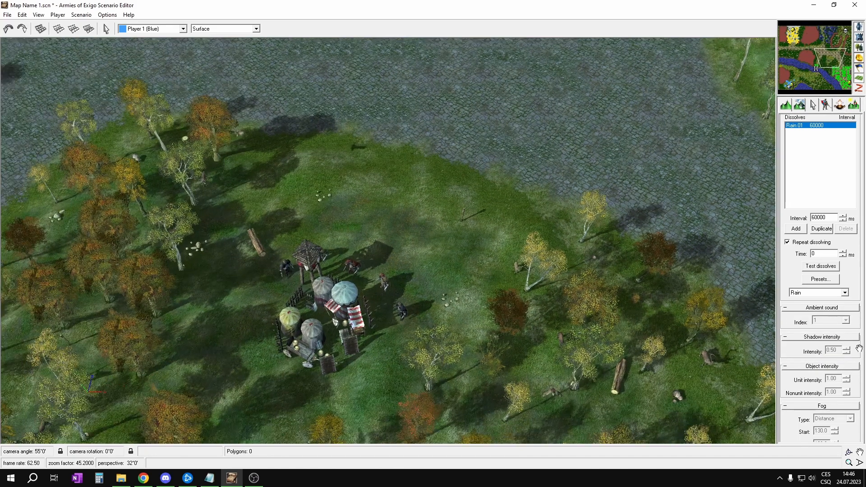
drag(859, 349, 838, 234)
drag(856, 167, 854, 223)
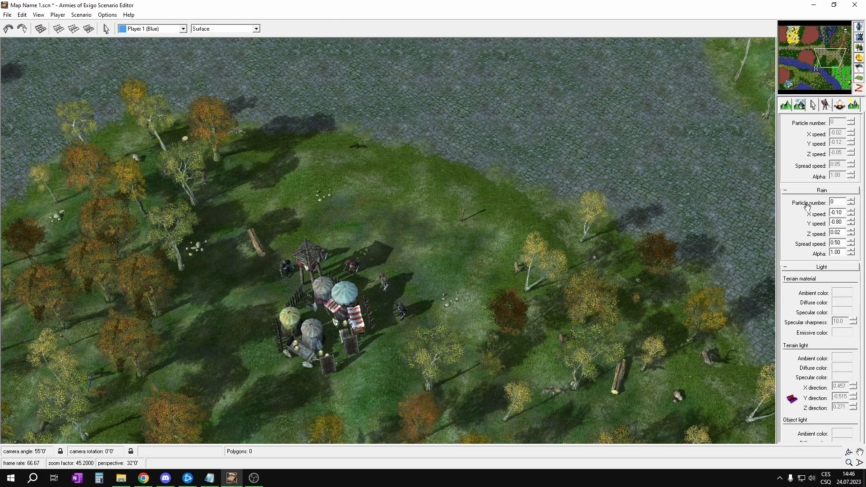
mouse_move(851, 202)
mouse_down()
mouse_move(854, 191)
mouse_move(854, 216)
mouse_move(829, 204)
mouse_up()
text(30)
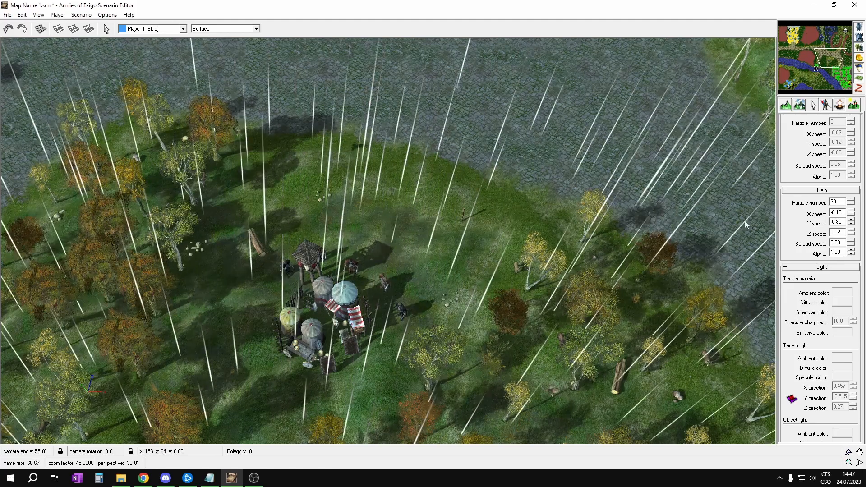
- Set the rain's alpha to 0.20 and check the fainter rain over the market camp
drag(851, 256, 854, 286)
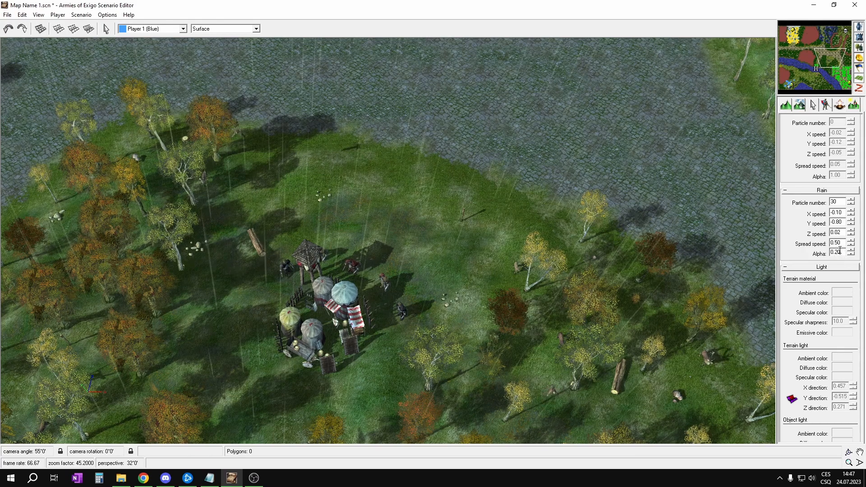
middle_drag(655, 201, 626, 228)
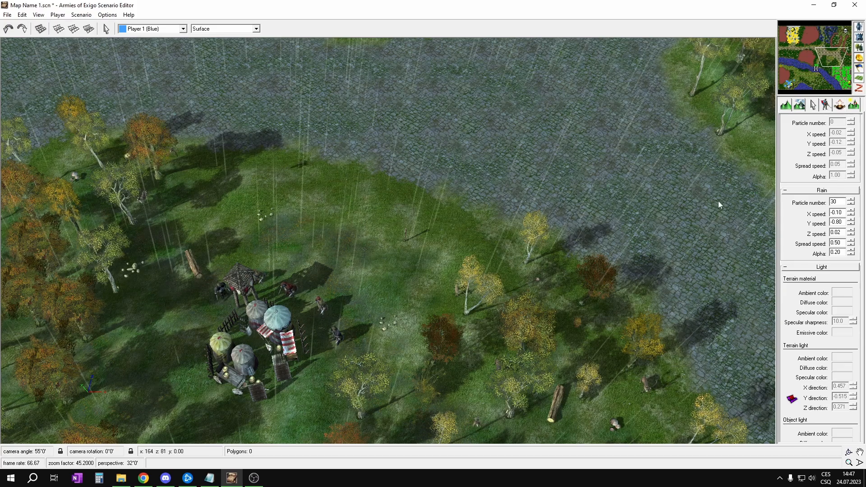
middle_drag(338, 221, 537, 237)
middle_drag(663, 348, 524, 191)
middle_drag(690, 169, 564, 270)
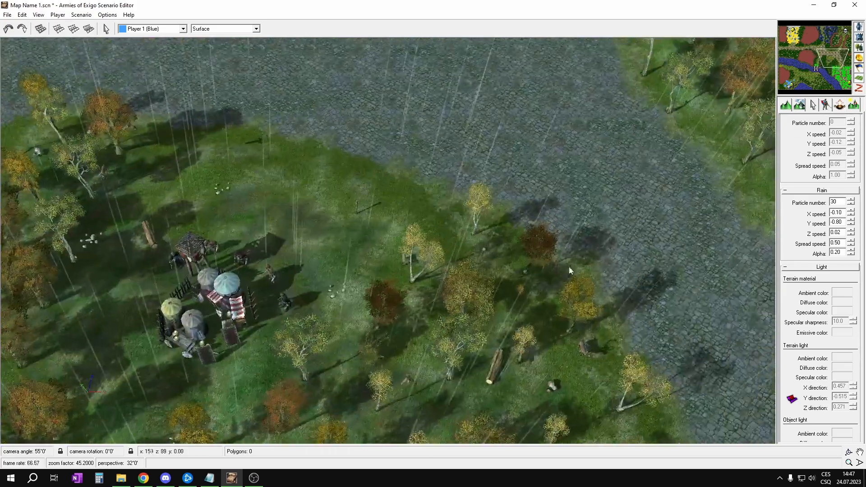
- Switch the environment set to Fog and choose Distance as the fog type
drag(860, 159, 859, 433)
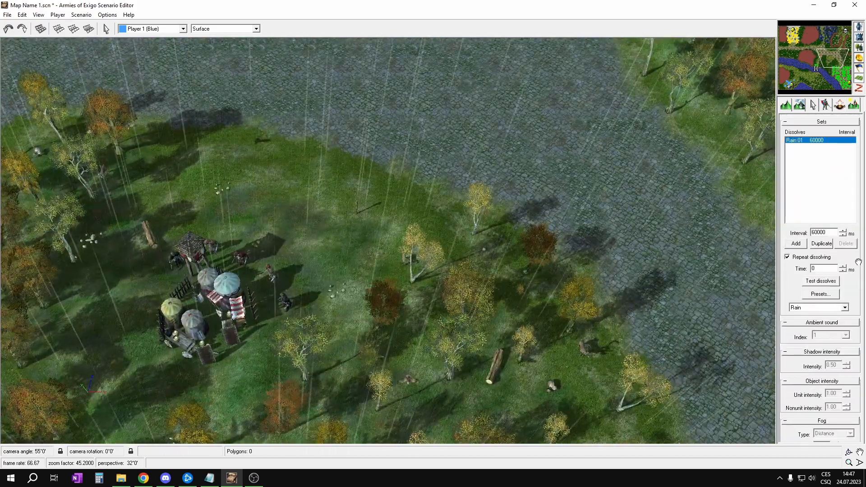
click(832, 308)
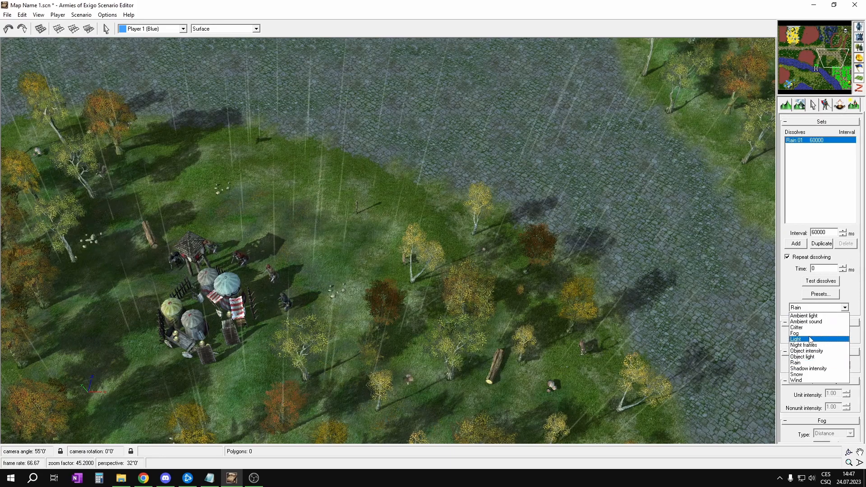
click(812, 327)
drag(858, 346, 809, 163)
click(837, 251)
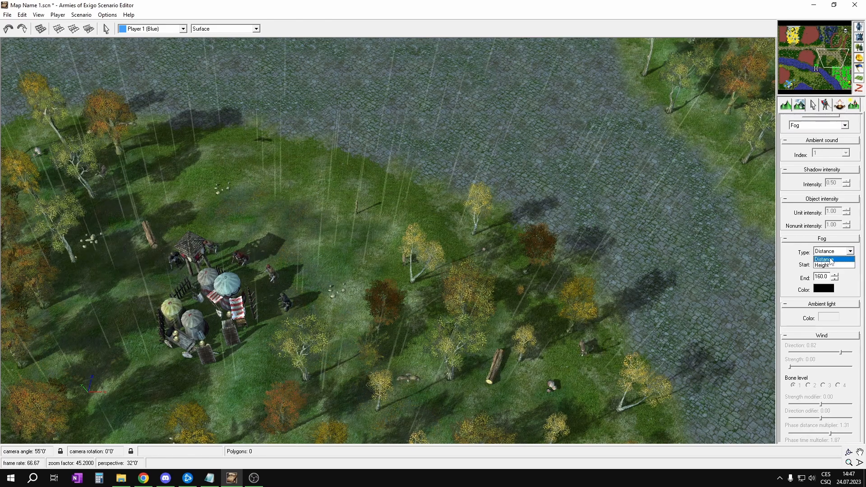
click(827, 259)
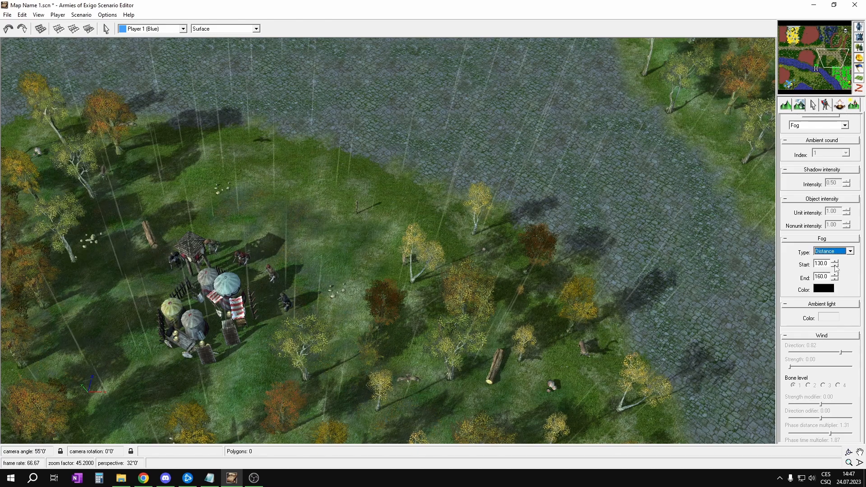
- Set the distance fog's start to 15.0 and its end to 65.0
double_click(822, 264)
text(75.0)
double_click(828, 265)
text(15.0)
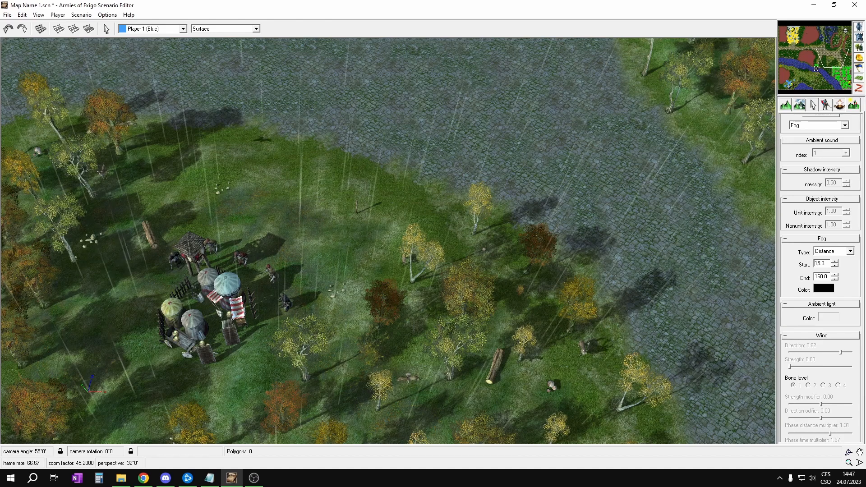
drag(828, 278, 815, 281)
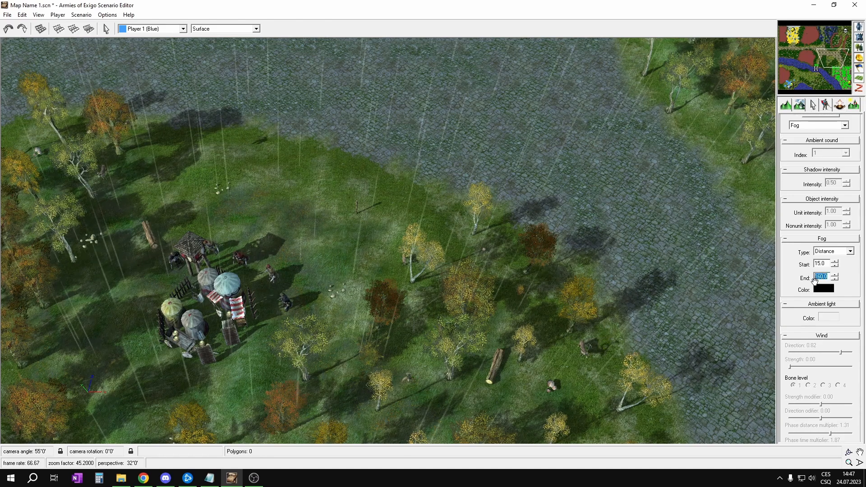
text(65.0)
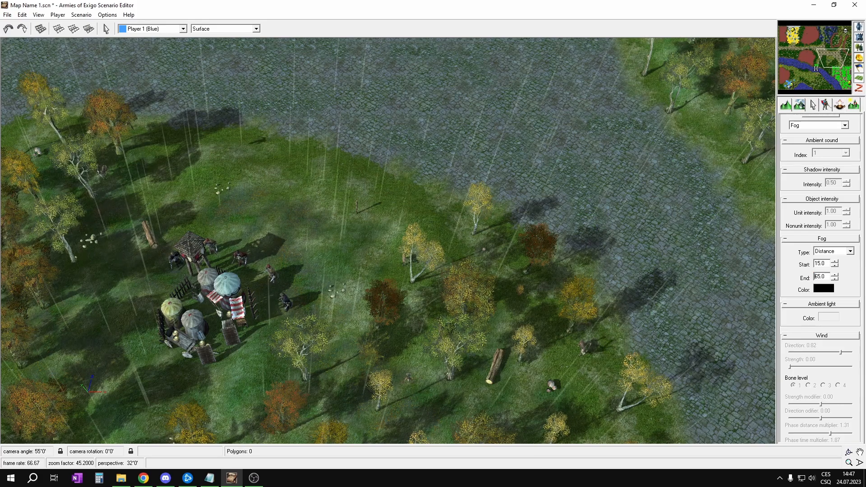
- Set the distance fog's color to a dark bluish grey with red 62, green 85 and blue 95
click(824, 289)
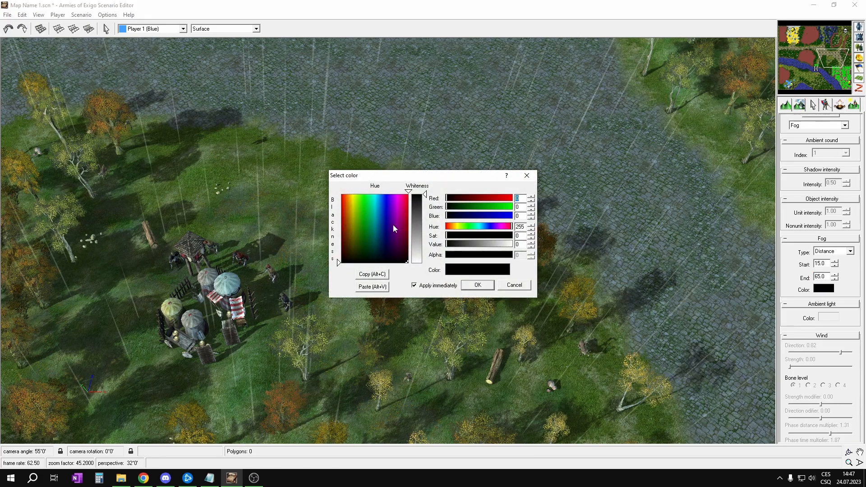
drag(396, 247, 376, 239)
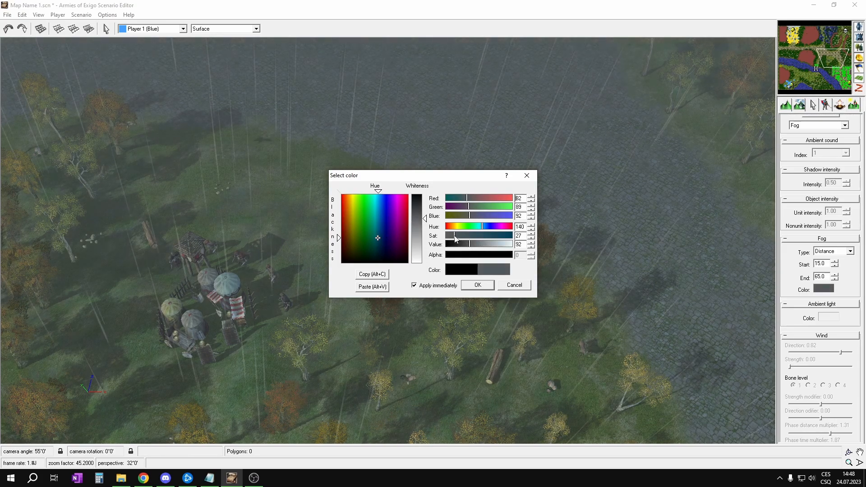
drag(455, 239, 469, 235)
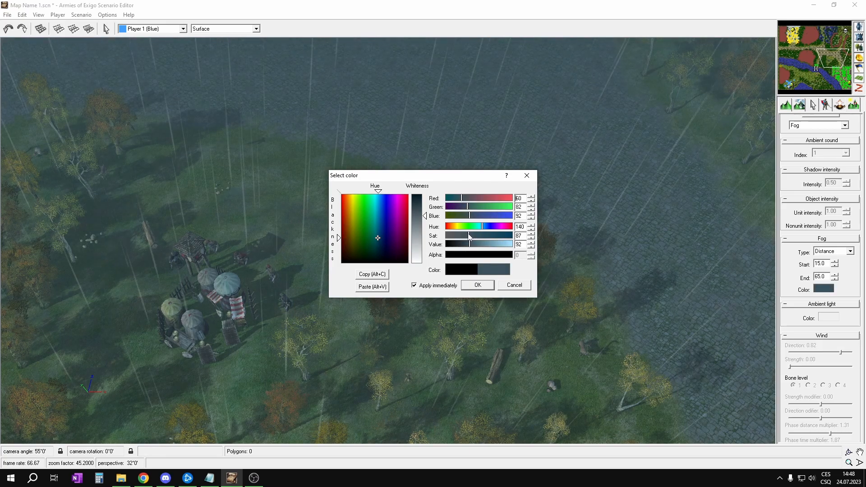
drag(379, 240, 376, 237)
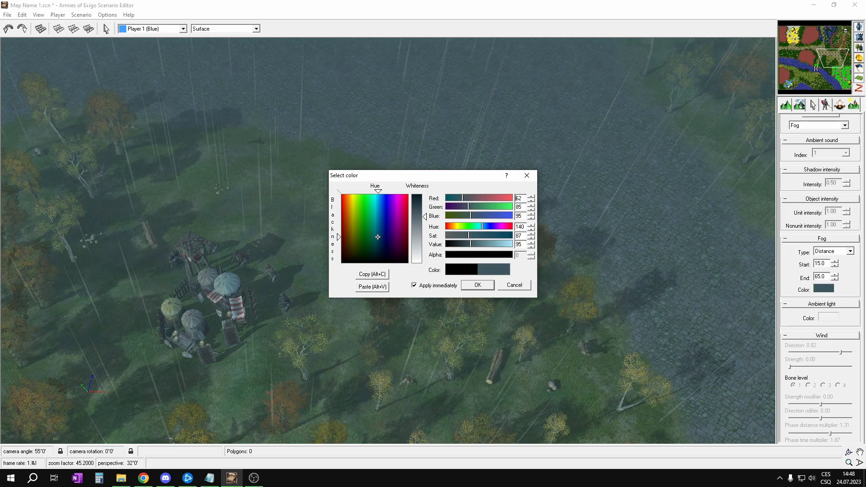
click(478, 285)
- Inspect the fog at different zoom levels over the market camp and around the blue player's base beside the river
scroll(493, 291, up, 5)
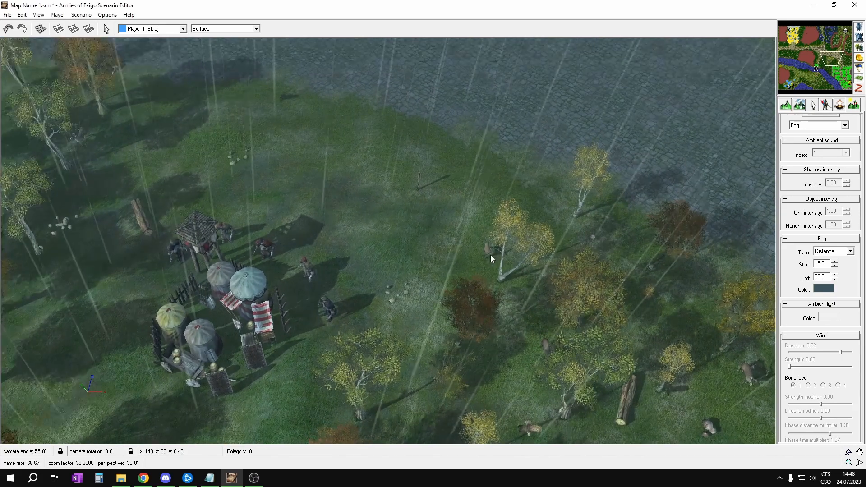
scroll(491, 255, down, 2)
right_drag(584, 206, 556, 183)
scroll(552, 173, up, 3)
click(814, 75)
drag(810, 81, 790, 84)
scroll(578, 206, down, 2)
right_drag(556, 233, 558, 139)
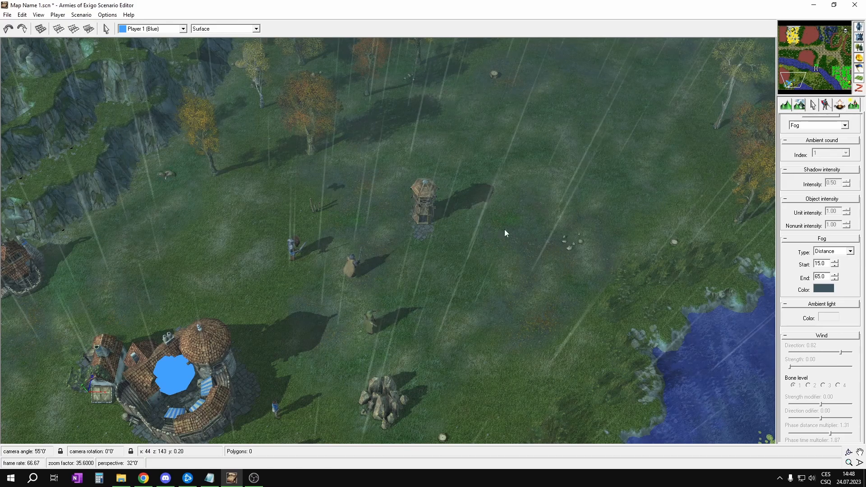
right_drag(672, 209, 521, 291)
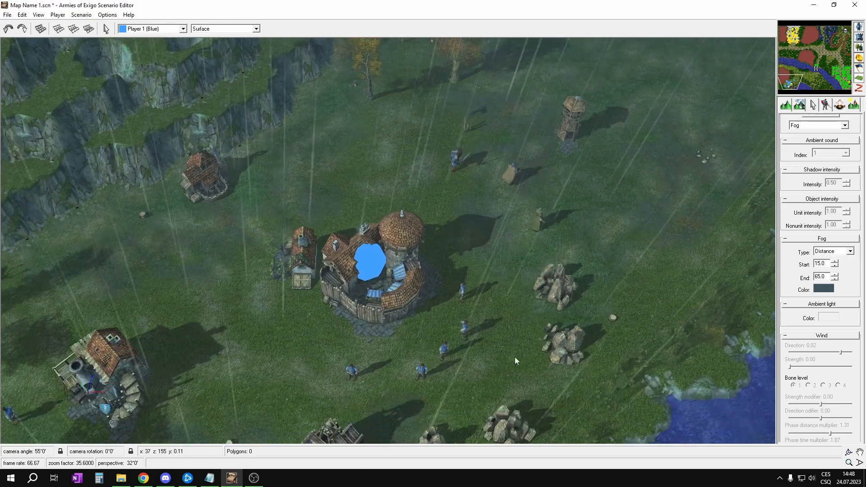
right_drag(608, 283, 744, 325)
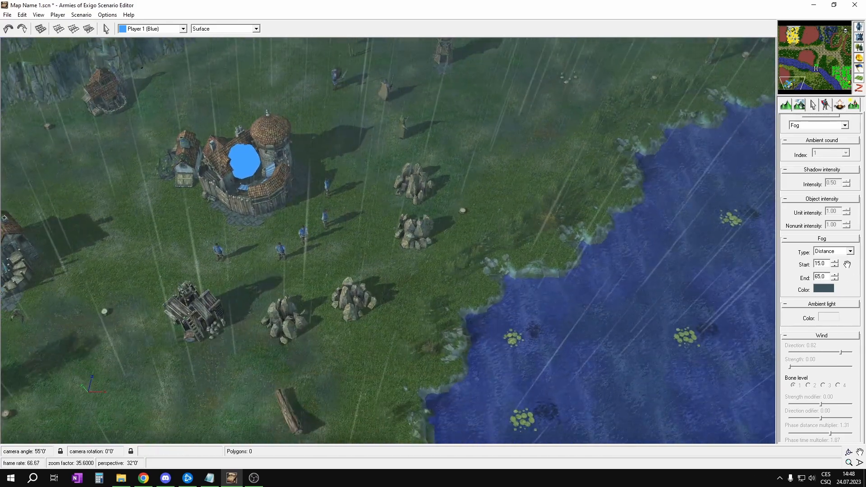
right_drag(545, 201, 570, 218)
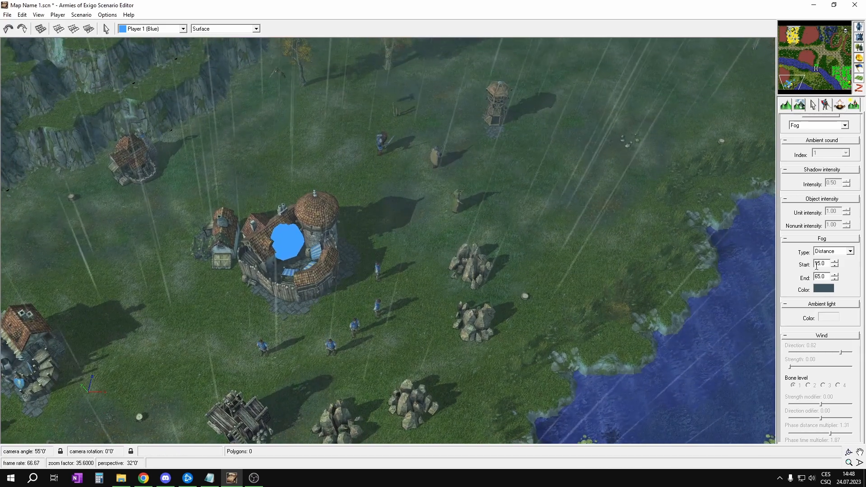
scroll(542, 184, up, 2)
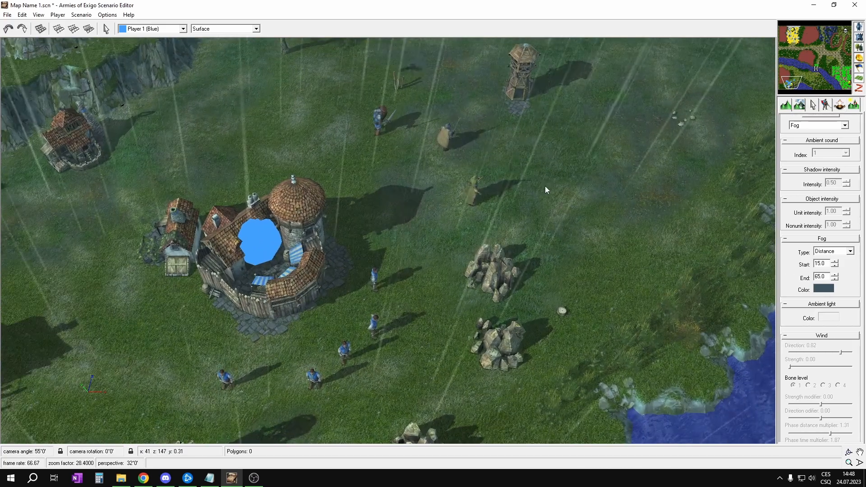
scroll(545, 185, down, 6)
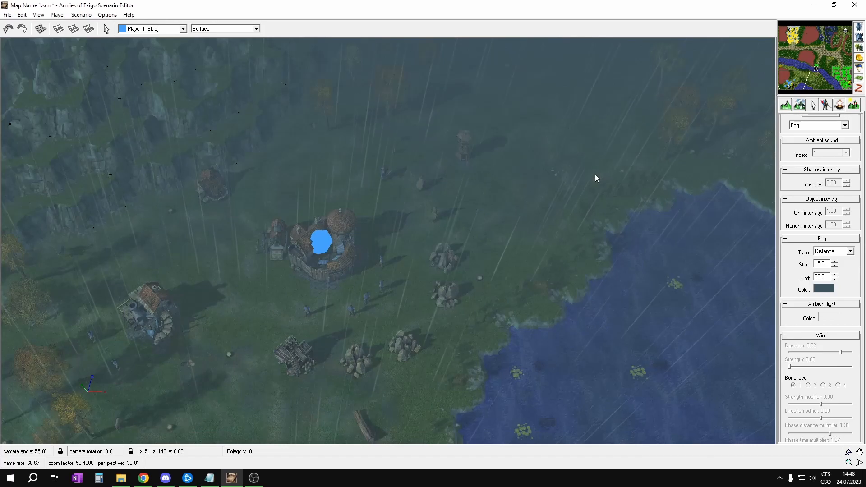
- Return to the paved area near the market camp and save the scenario
click(829, 55)
scroll(830, 62, up, 2)
scroll(331, 105, down, 2)
scroll(420, 134, up, 2)
key(ctrl+s)
key(Up)
key(Right)
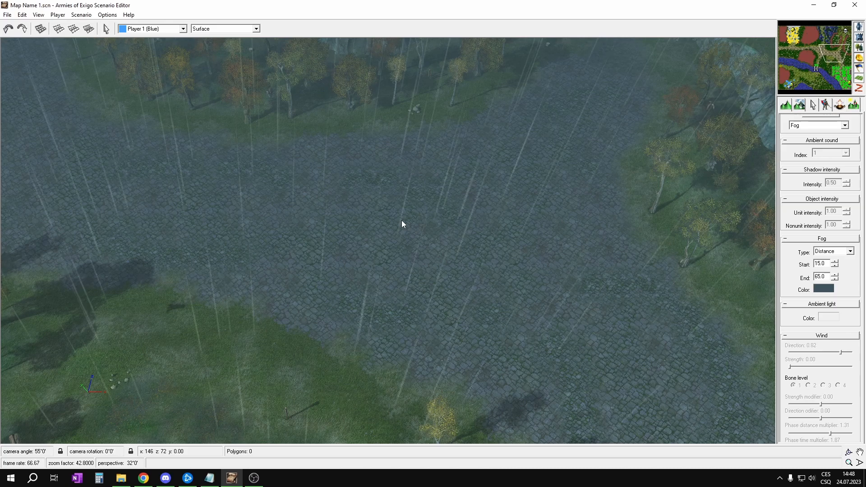
- Review the player properties, close them, and open the Info section of the scenario properties
key(ctrl+p)
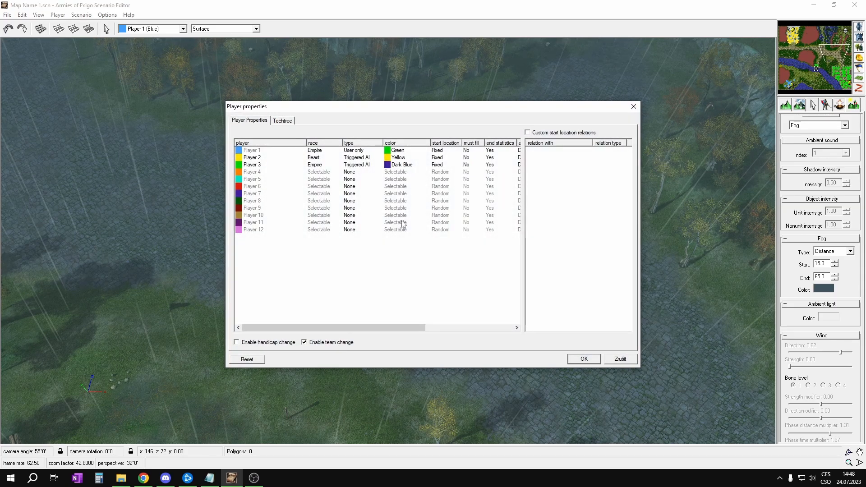
click(634, 108)
key(ctrl+e)
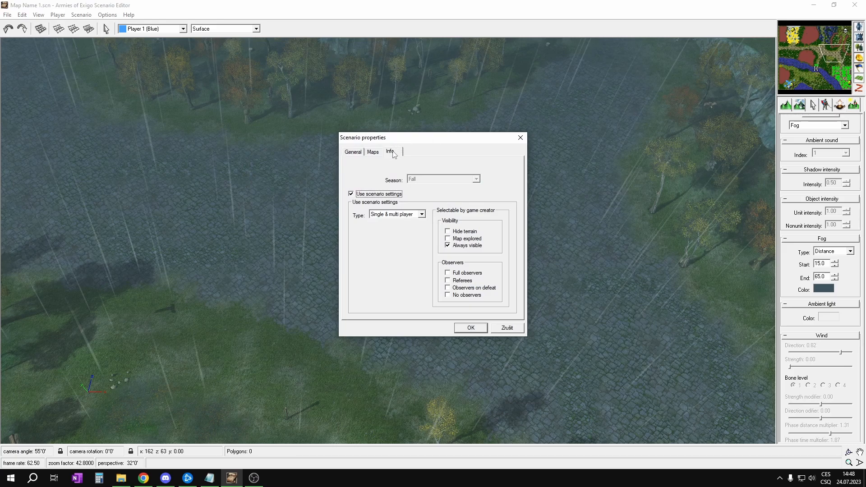
click(391, 152)
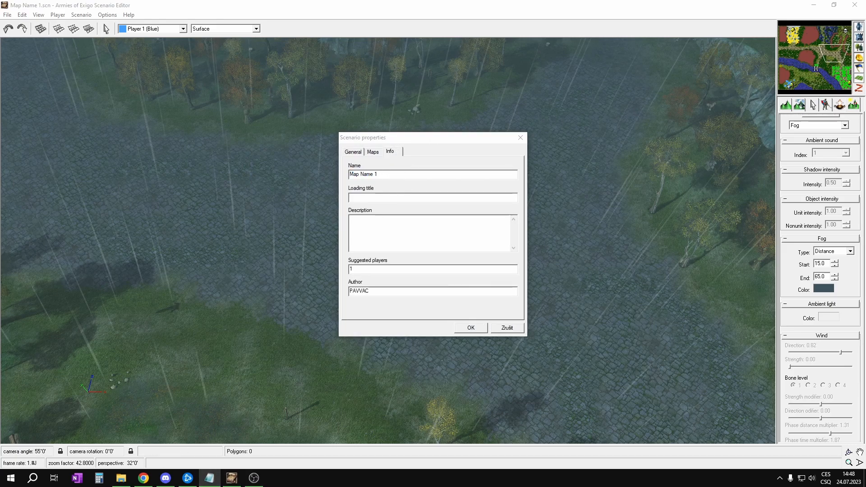
- Switch to the "AoEx - Map Process" notes in Notepad to read the list of stages, then return and close the scenario properties
key(alt+Tab)
click(291, 168)
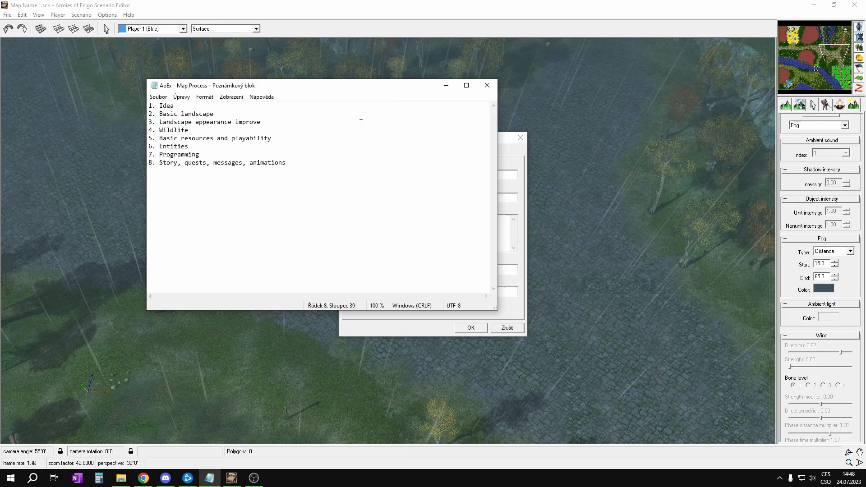
click(446, 86)
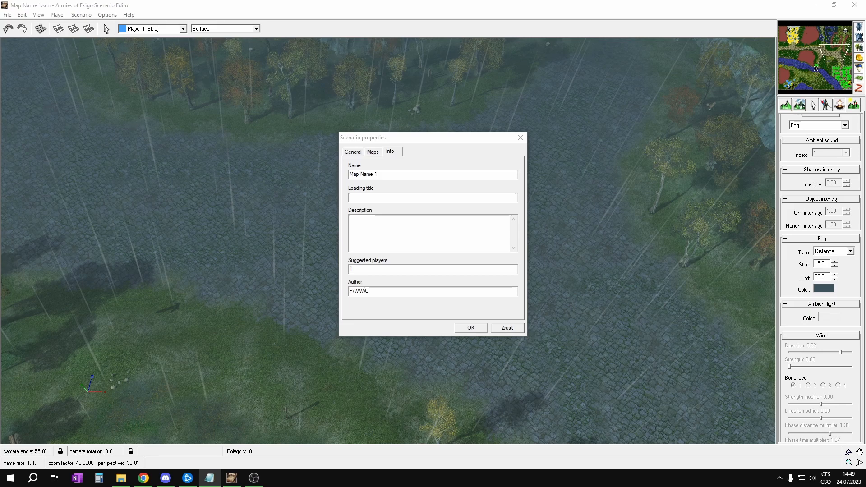
key(Return)
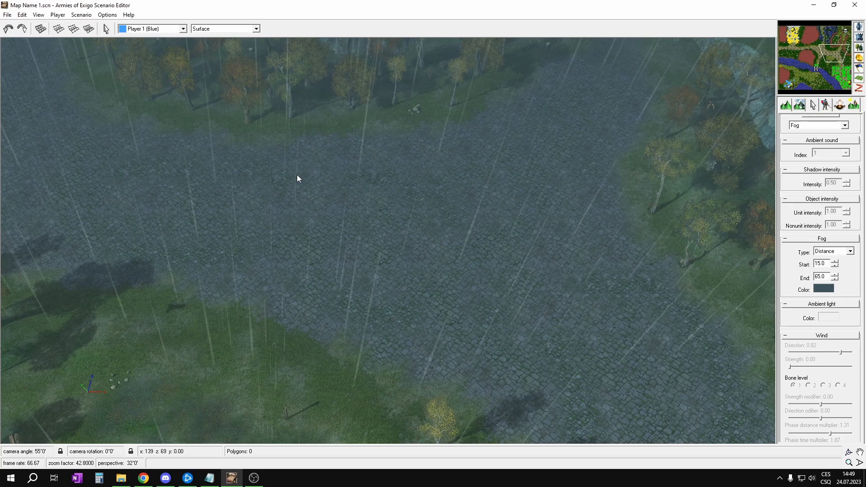
- Open the trigger editor and examine the Unit Commands and Miscellaneous values that make up the "Wolf 1" trigger's condition
click(81, 15)
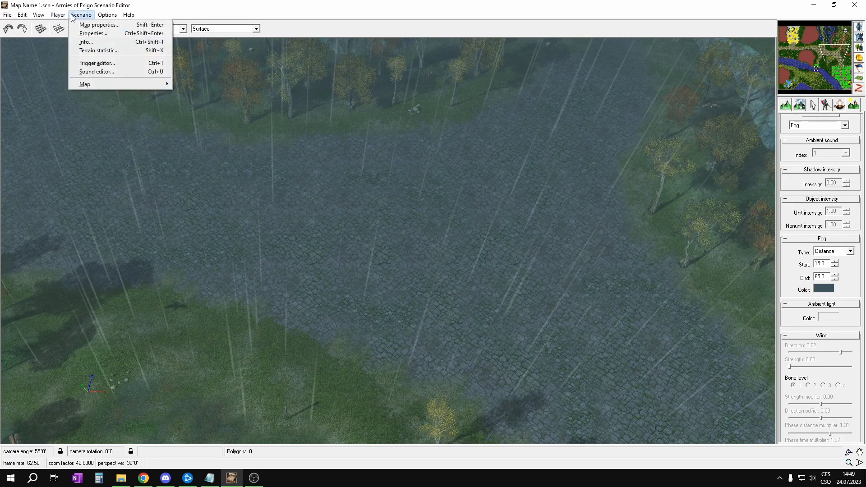
click(121, 65)
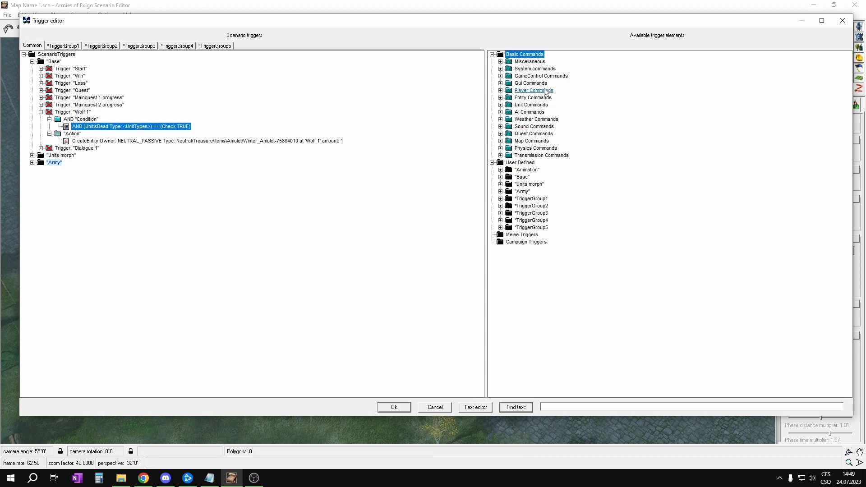
click(500, 104)
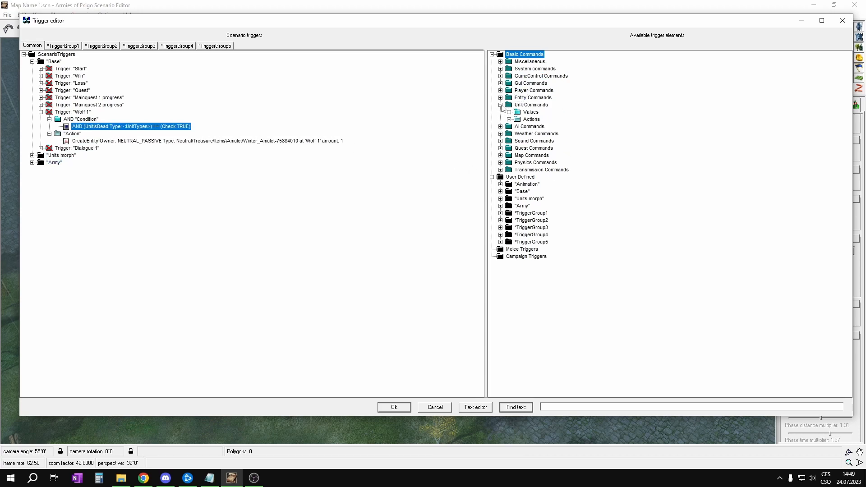
click(508, 112)
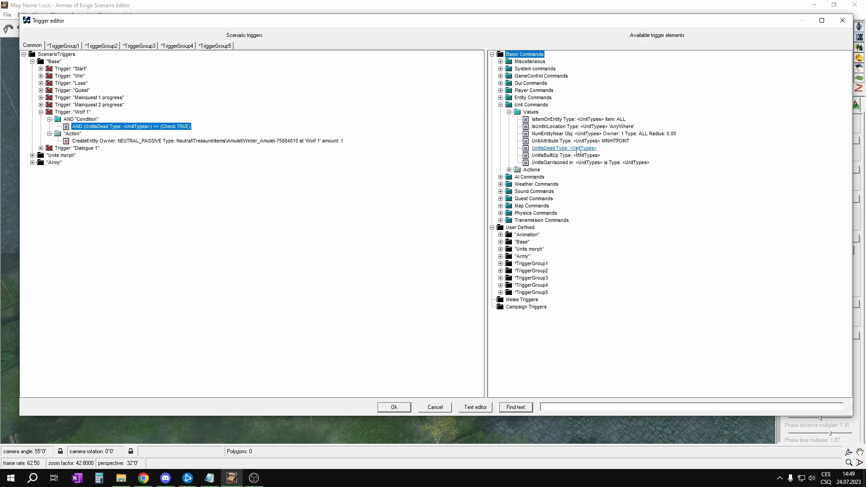
click(171, 128)
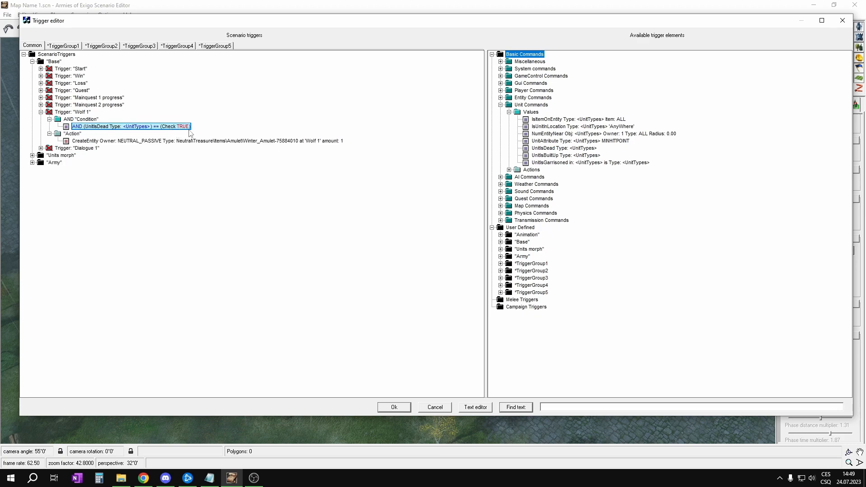
click(508, 64)
click(509, 69)
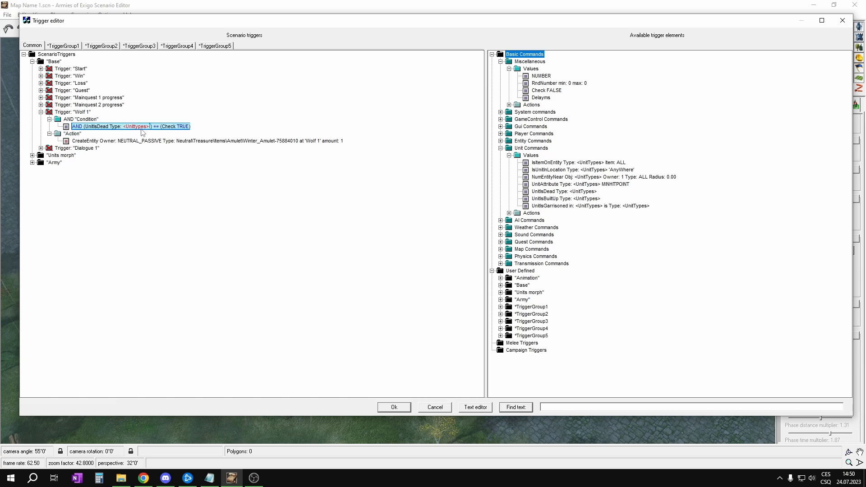
- Pick the Goblin Shaman in the goblin camp at the map's northern edge as the unit for the "Wolf 1" trigger's UnitIsDead condition
key(Escape)
middle_drag(582, 128, 533, 154)
middle_drag(550, 203, 308, 146)
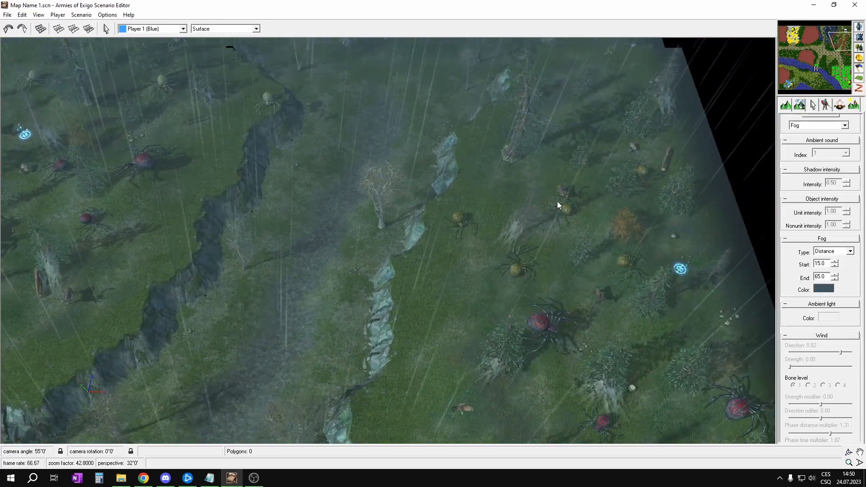
middle_drag(540, 231, 848, 298)
middle_drag(357, 173, 548, 201)
middle_drag(374, 185, 659, 289)
middle_drag(373, 133, 487, 331)
scroll(408, 242, up, 8)
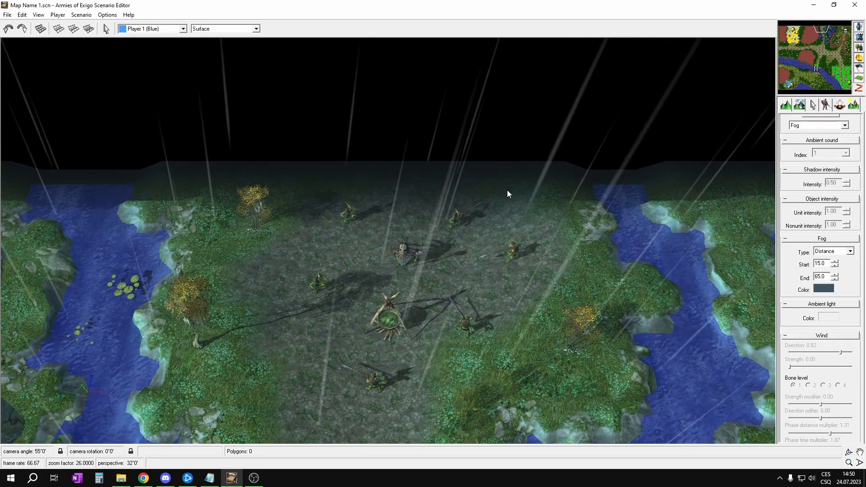
click(407, 252)
key(ctrl+t)
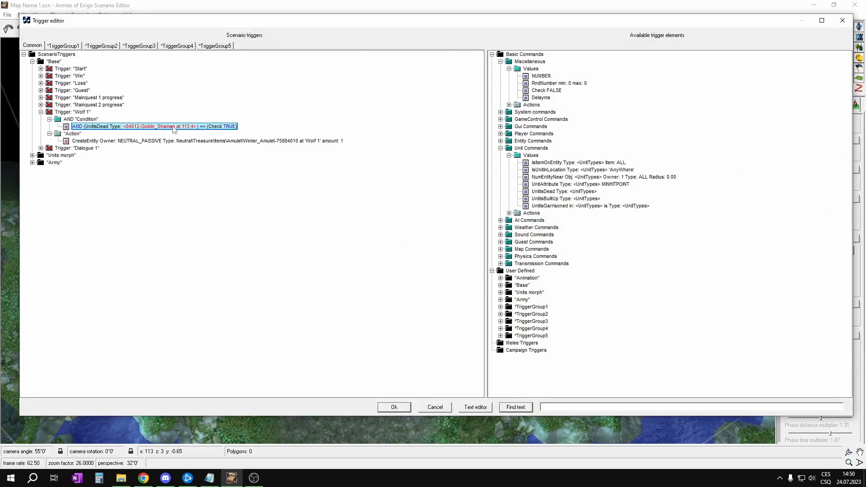
- Select the "Wolf 1" trigger's CreateEntity action and examine the available Entity Commands actions
click(82, 141)
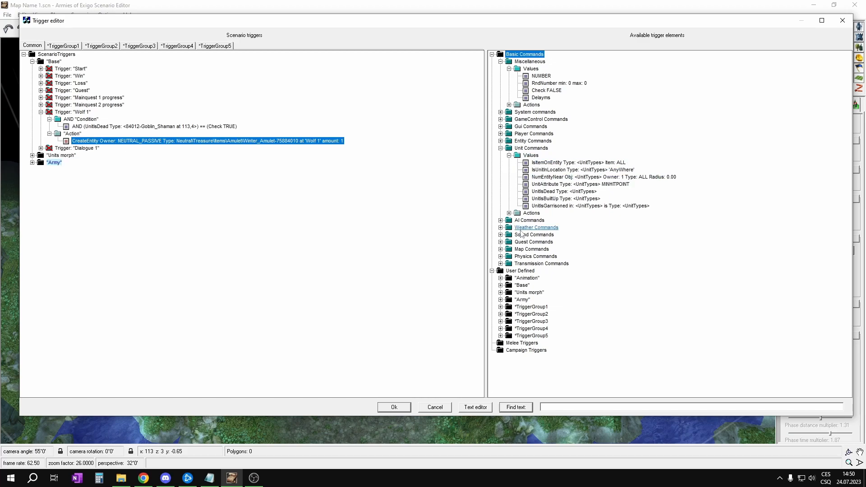
click(501, 141)
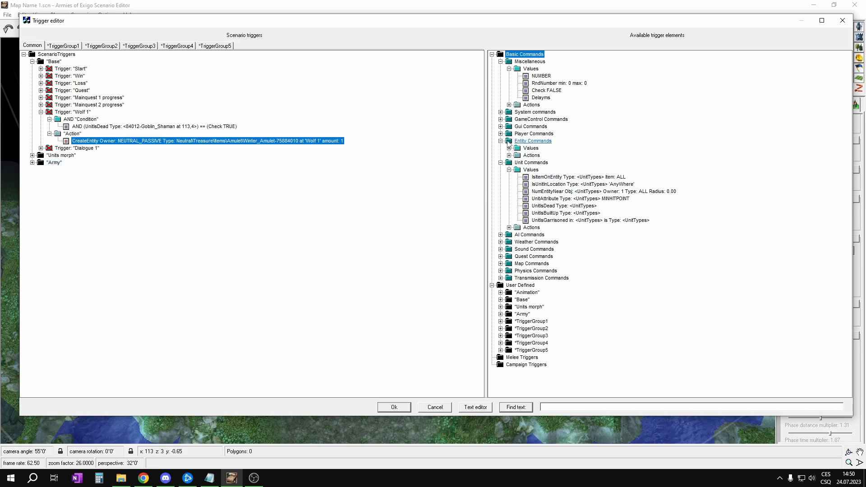
click(509, 156)
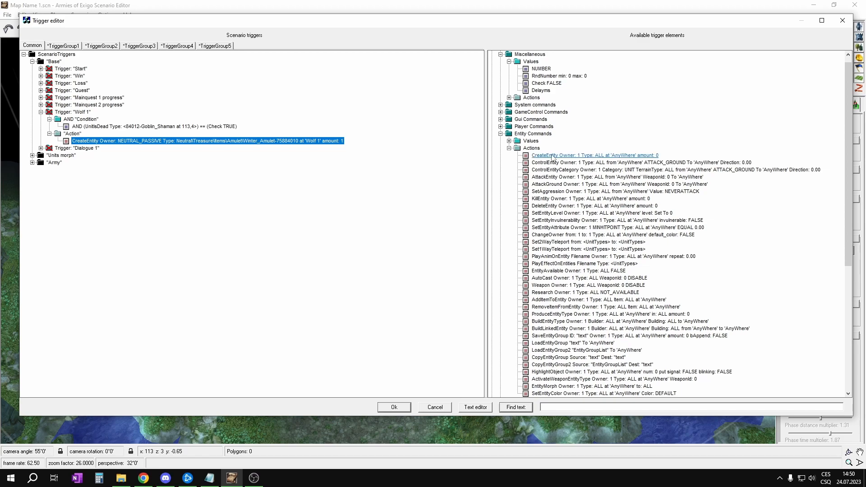
click(154, 142)
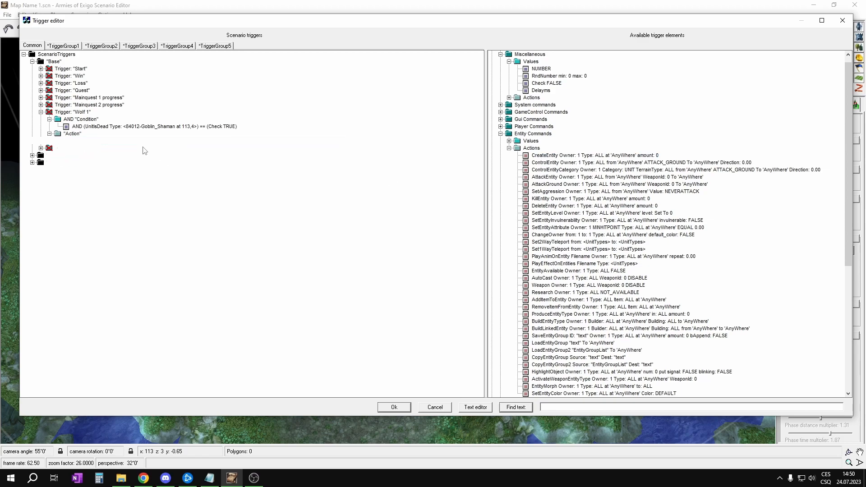
- Set the entity type of the "Wolf 1" CreateEntity action to Water Amulet from the neutral treasure items
click(204, 141)
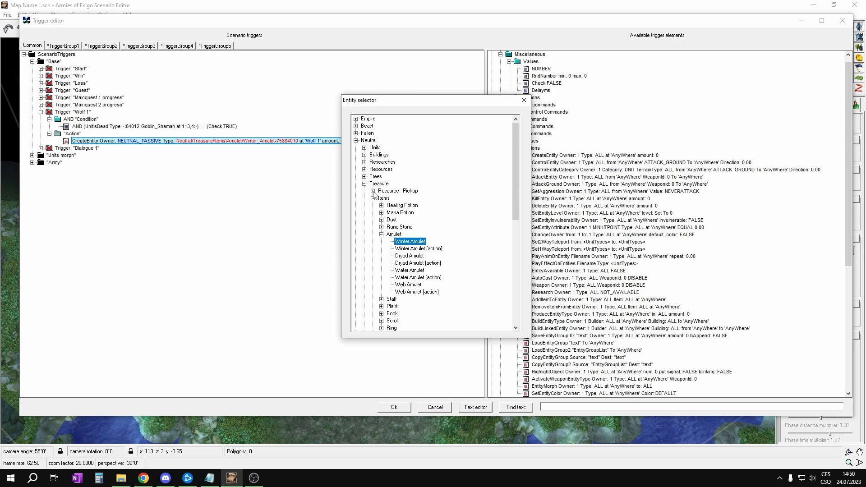
click(373, 192)
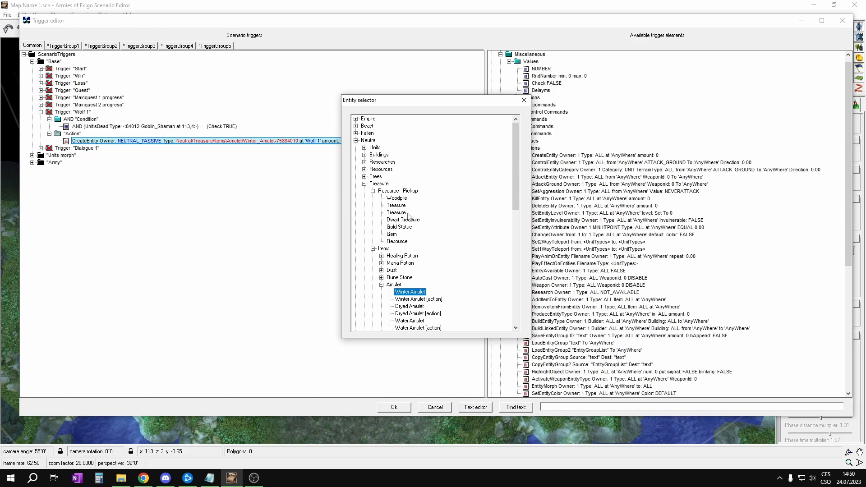
scroll(410, 222, down, 3)
scroll(396, 211, down, 3)
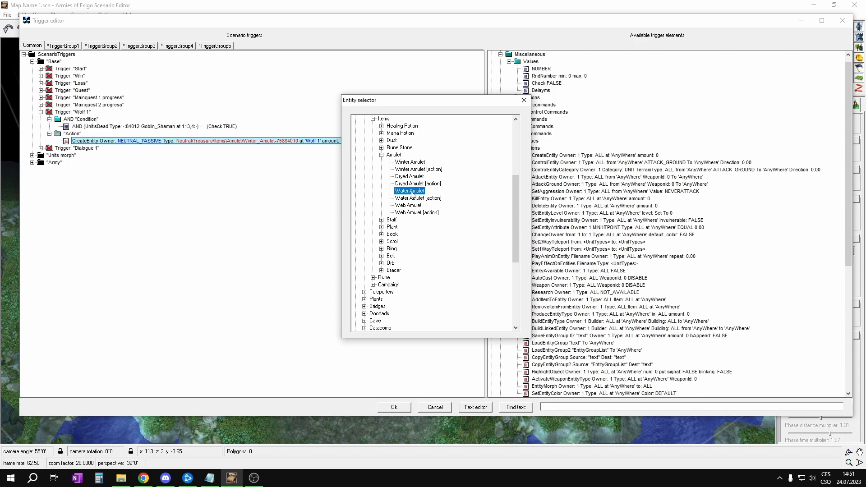
double_click(410, 192)
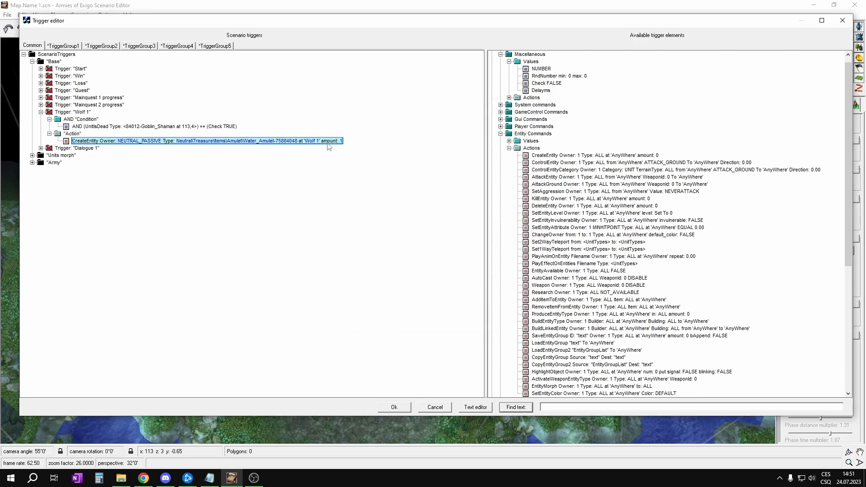
- Set the location of the "Wolf 1" trigger's CreateEntity action to a new map location on the Goblin Shaman at 113,4
click(312, 141)
click(322, 143)
key(Return)
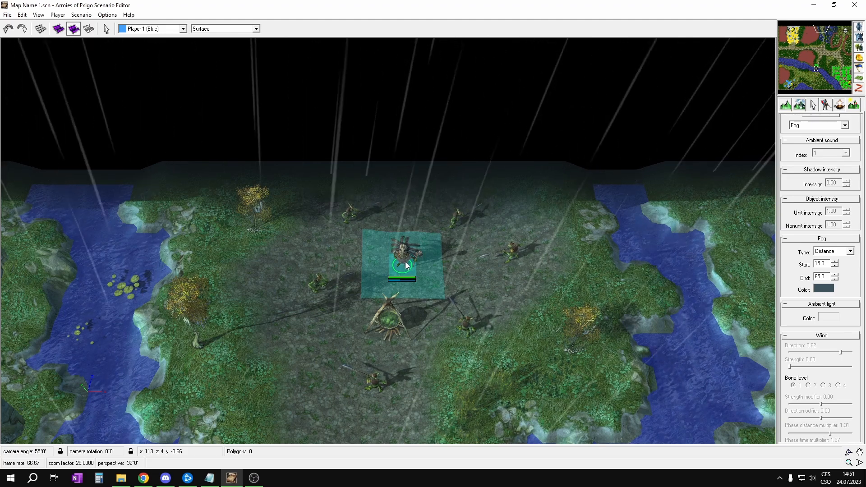
scroll(405, 264, down, 1)
scroll(421, 228, down, 1)
scroll(391, 220, down, 2)
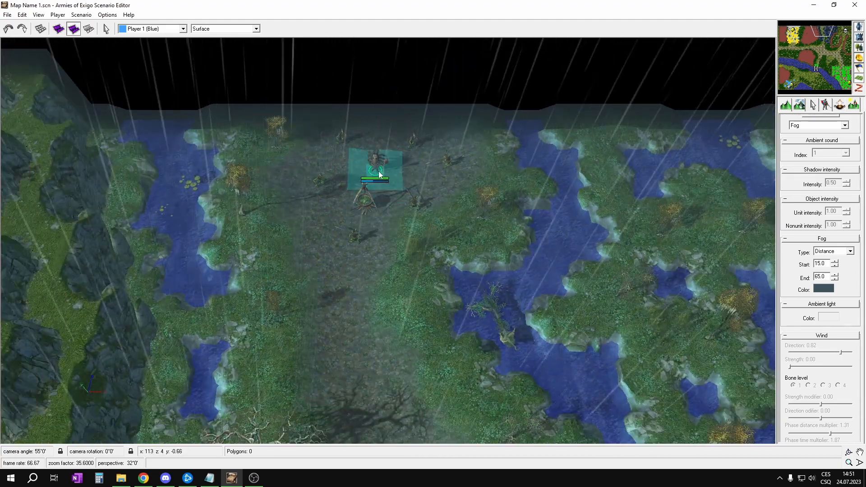
middle_drag(421, 409, 420, 340)
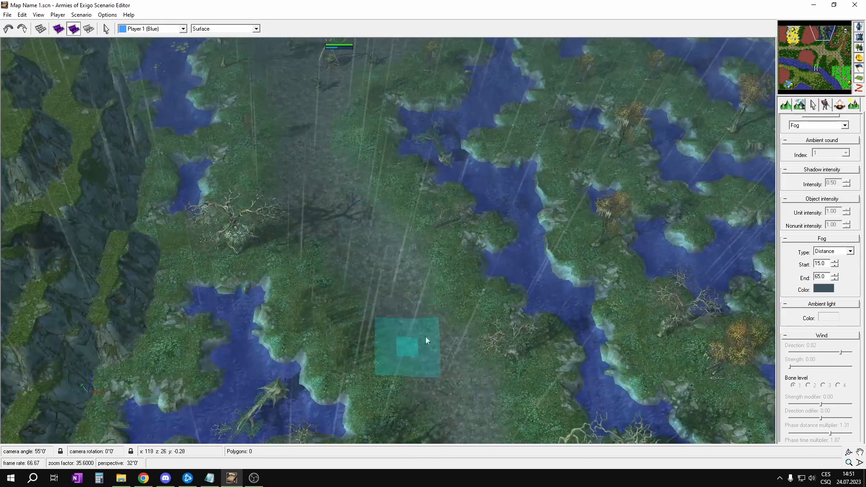
middle_drag(392, 246, 481, 354)
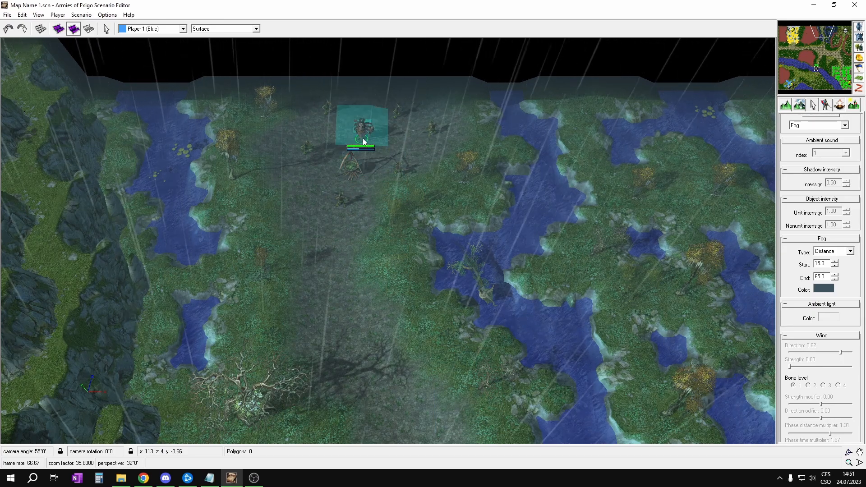
middle_drag(373, 129, 392, 189)
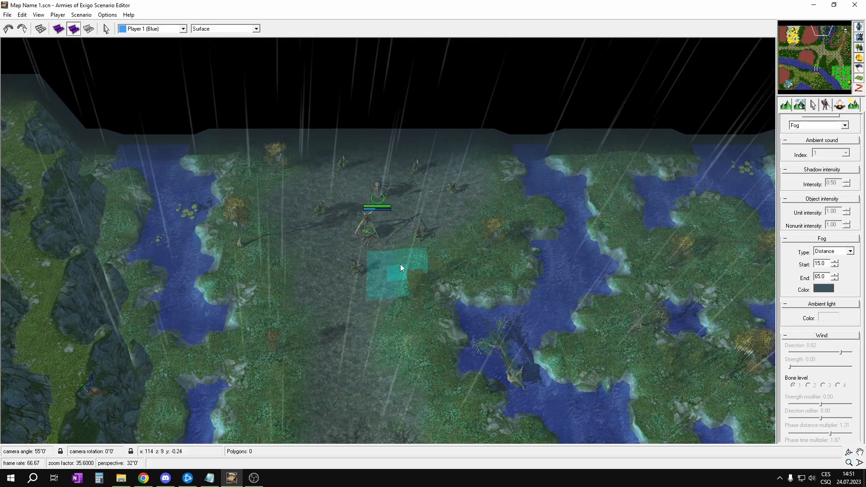
click(381, 200)
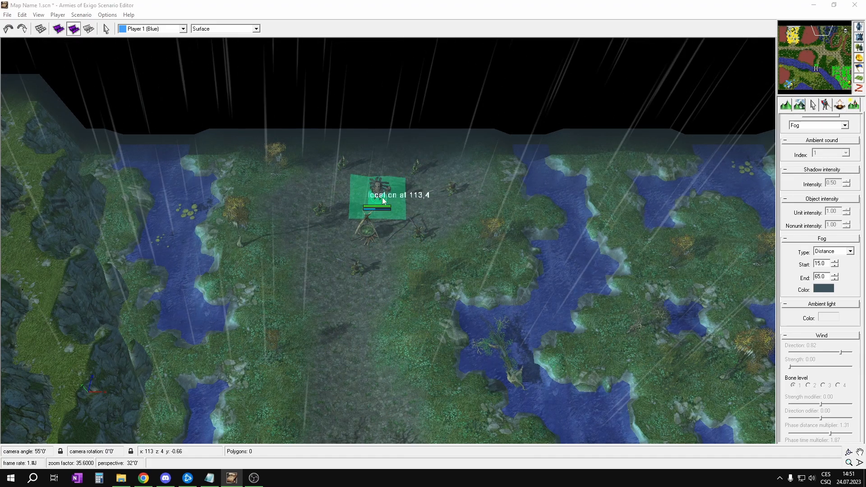
key(ctrl+t)
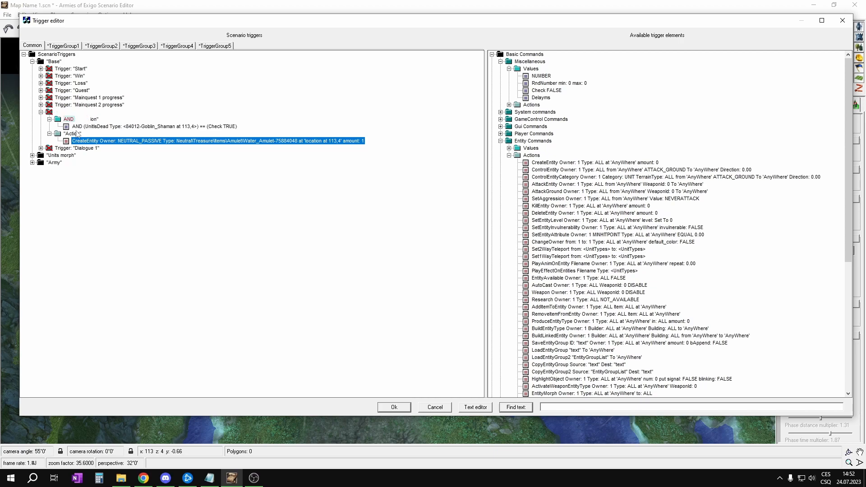
- Rename the "Wolf 1" trigger as "Goblin Shaman" and accept the trigger changes
click(83, 112)
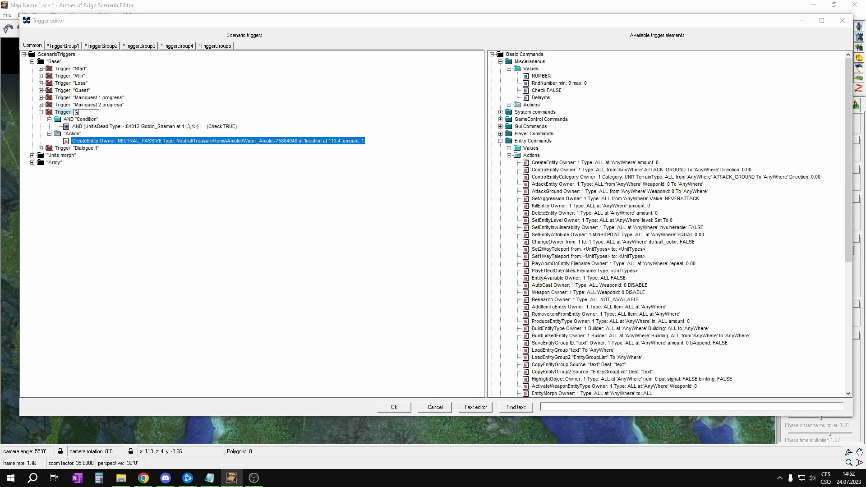
text(Goblin Shaman)
key(Return)
click(399, 407)
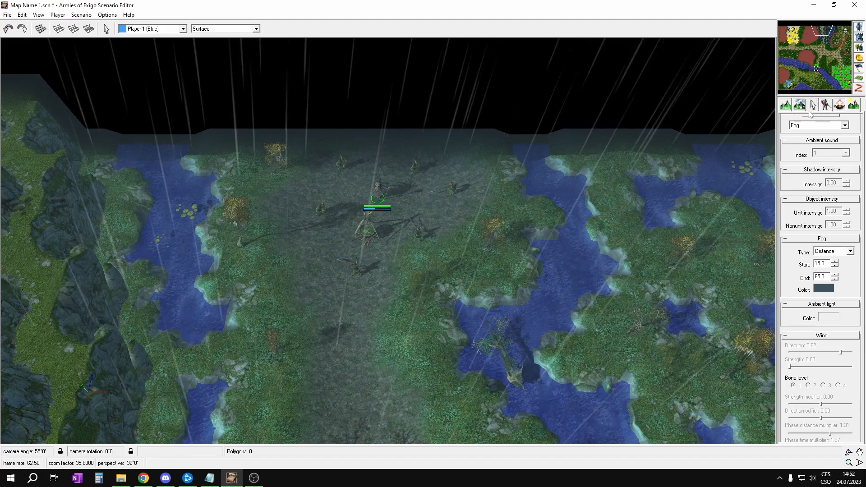
- Display the map locations and examine those beside the eastern castle and in the north-western camp
click(813, 105)
scroll(807, 271, down, 10)
scroll(837, 357, down, 2)
click(818, 382)
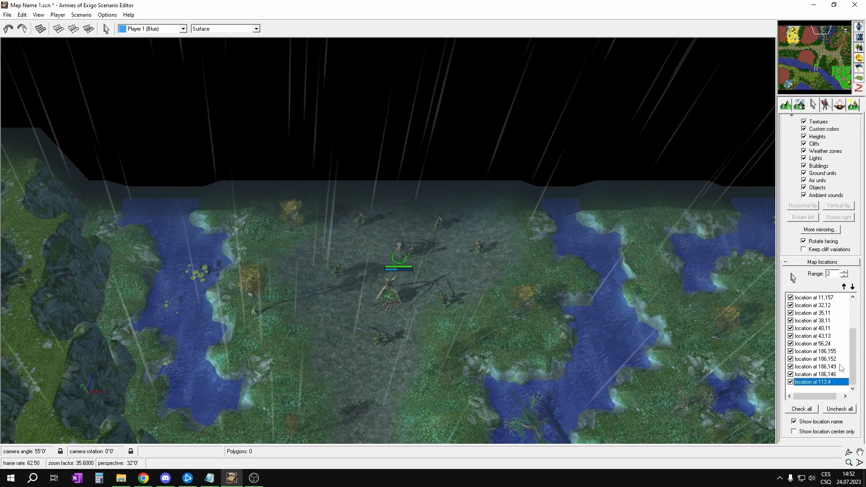
key(Up)
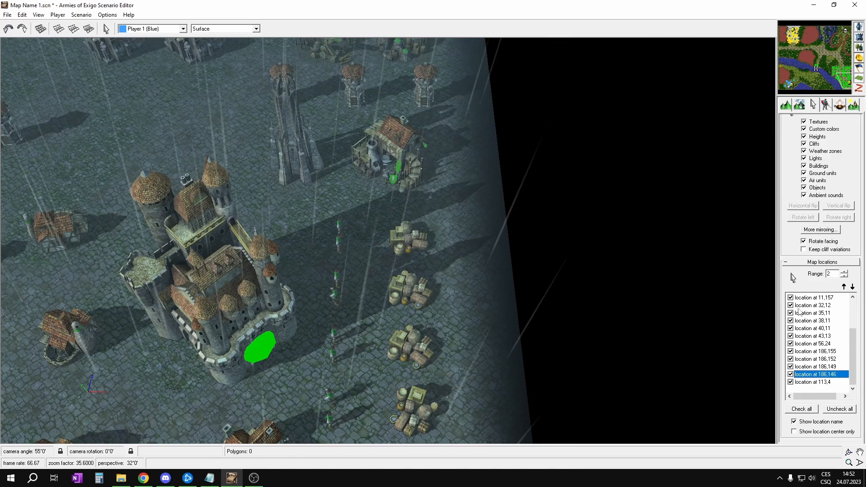
click(793, 277)
scroll(598, 345, down, 5)
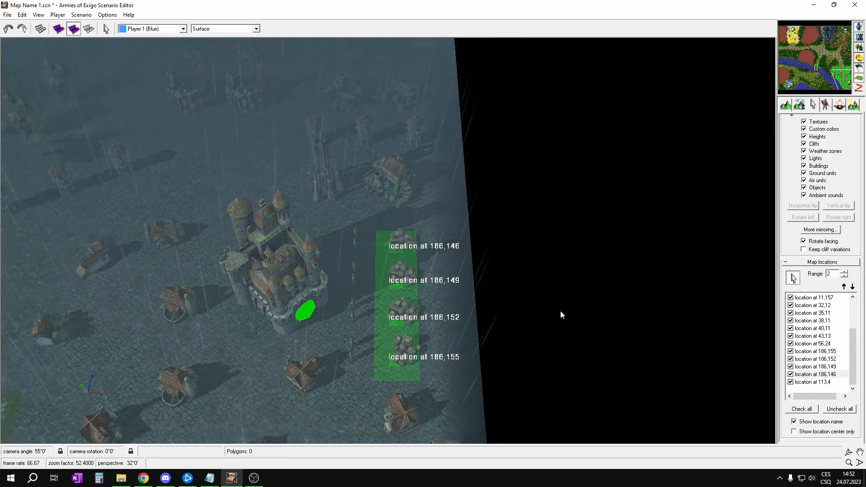
scroll(830, 357, up, 1)
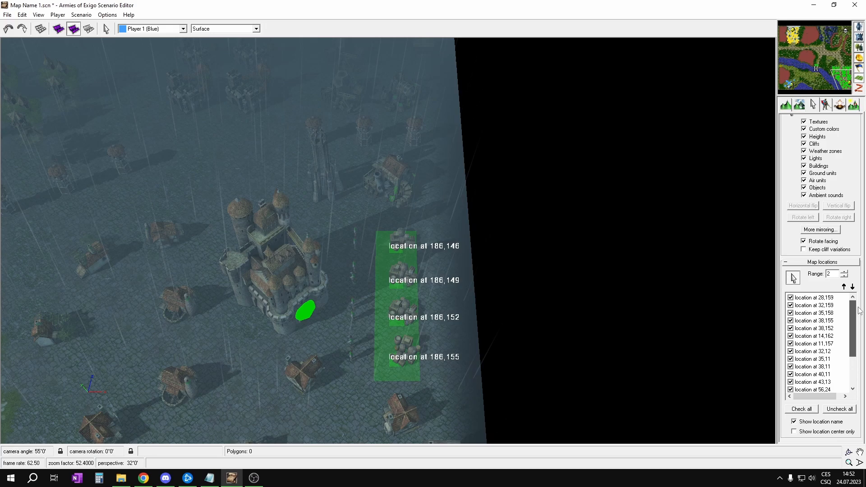
click(815, 367)
click(816, 329)
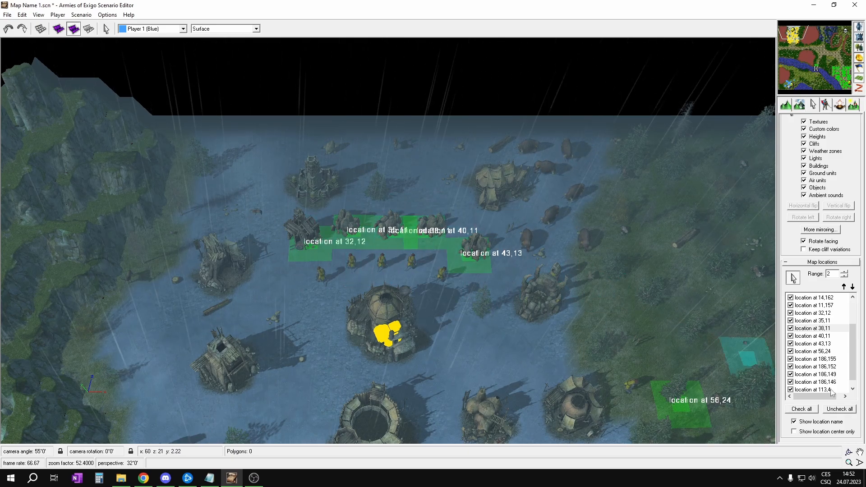
- Find the map location at 113,4 and rename it as "Goblin Shaman"
double_click(816, 389)
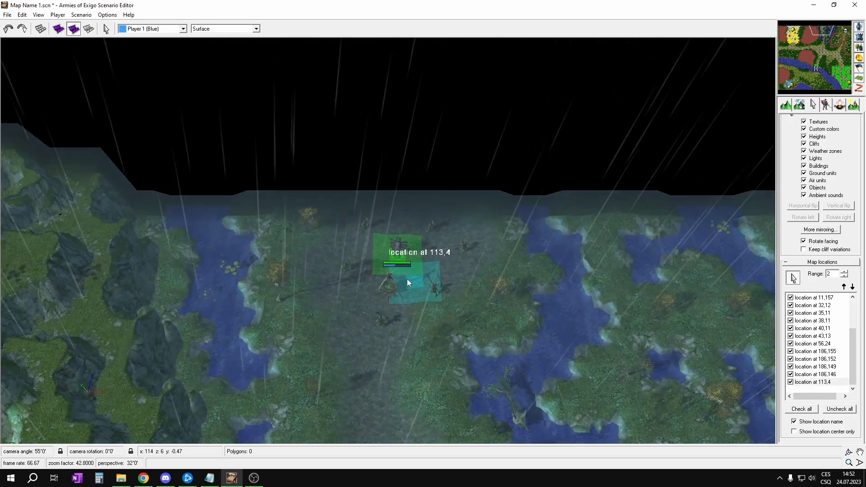
scroll(406, 279, up, 10)
scroll(483, 311, down, 11)
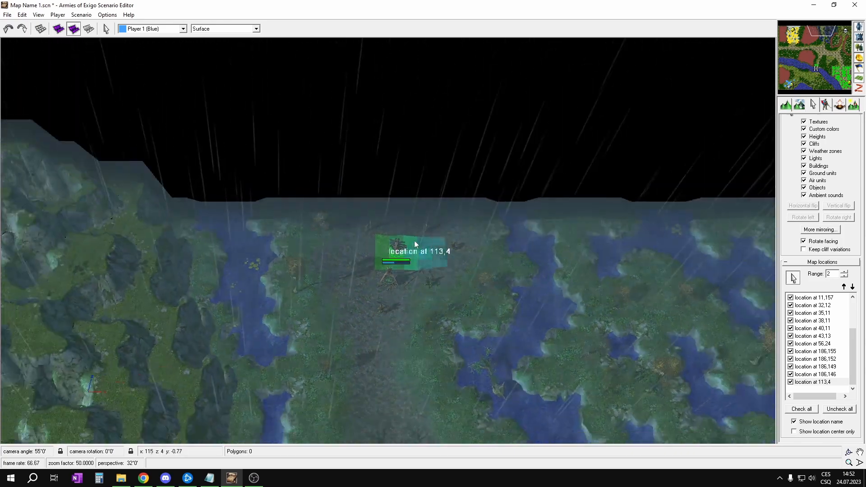
double_click(813, 383)
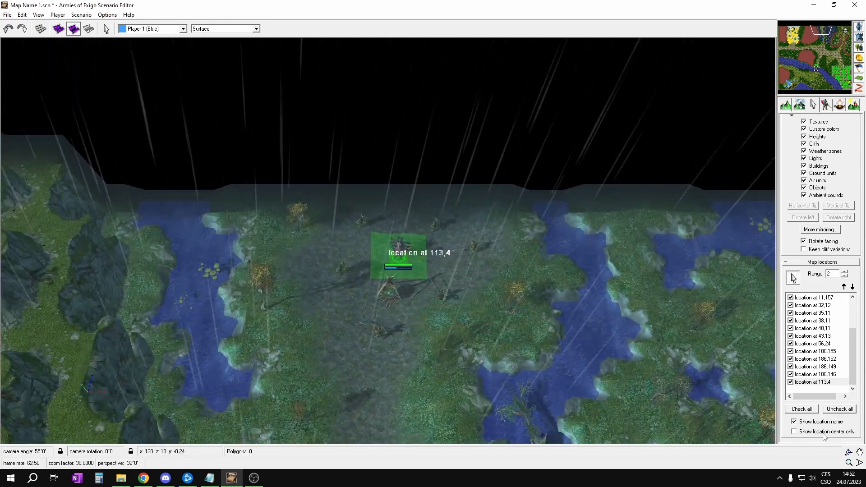
click(814, 382)
text(Goblin Shaman)
key(Return)
click(578, 236)
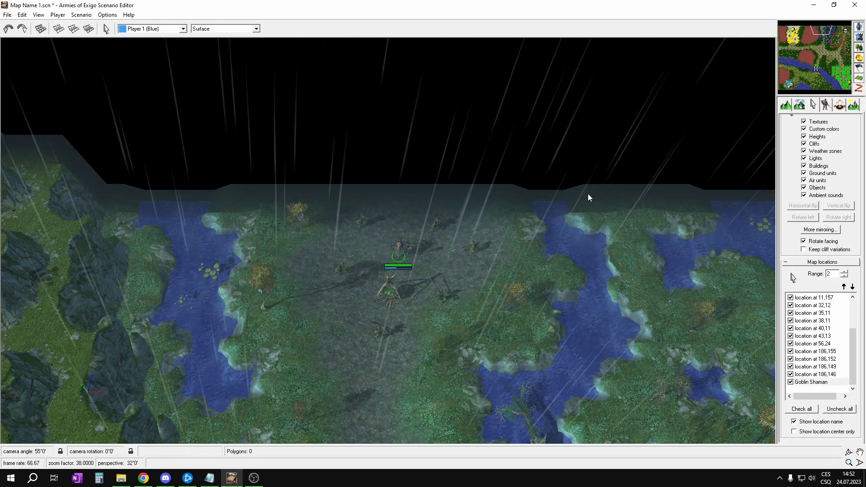
- Go to the spider forest in the map's north-east and check the Dark Widow's entity properties
drag(794, 40, 792, 54)
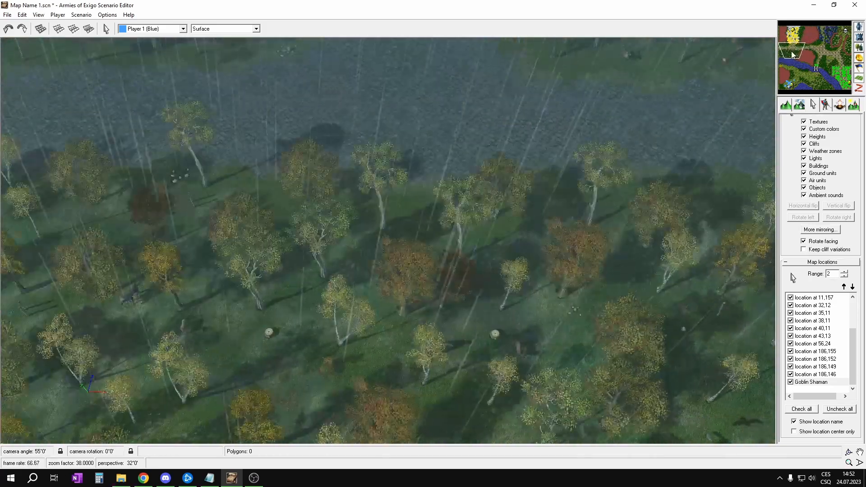
scroll(675, 135, down, 3)
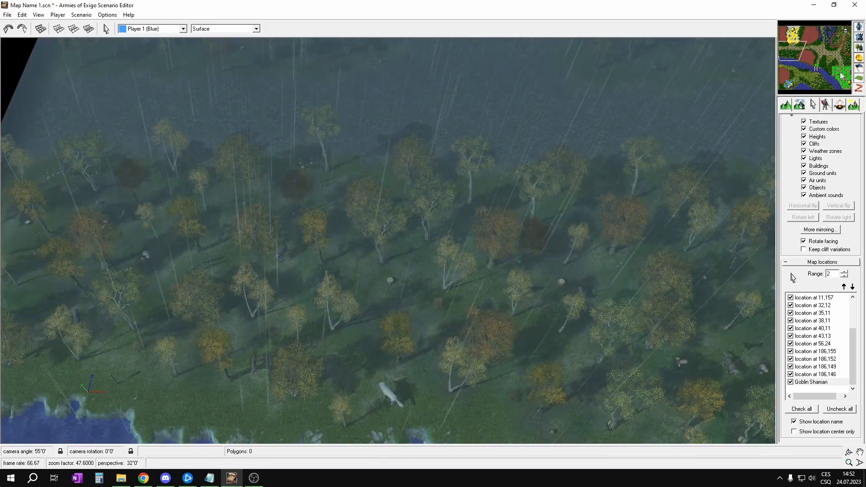
mouse_move(826, 44)
mouse_down()
mouse_move(827, 33)
mouse_move(837, 40)
mouse_up()
middle_drag(371, 357, 285, 323)
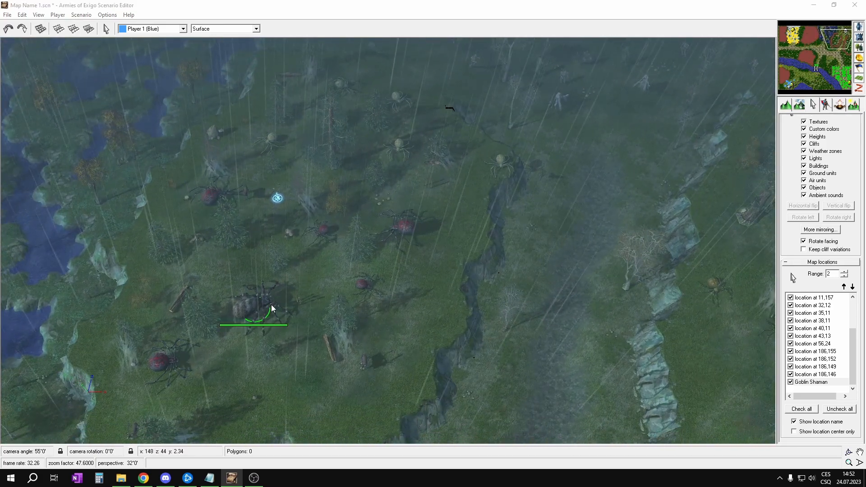
double_click(272, 308)
click(581, 159)
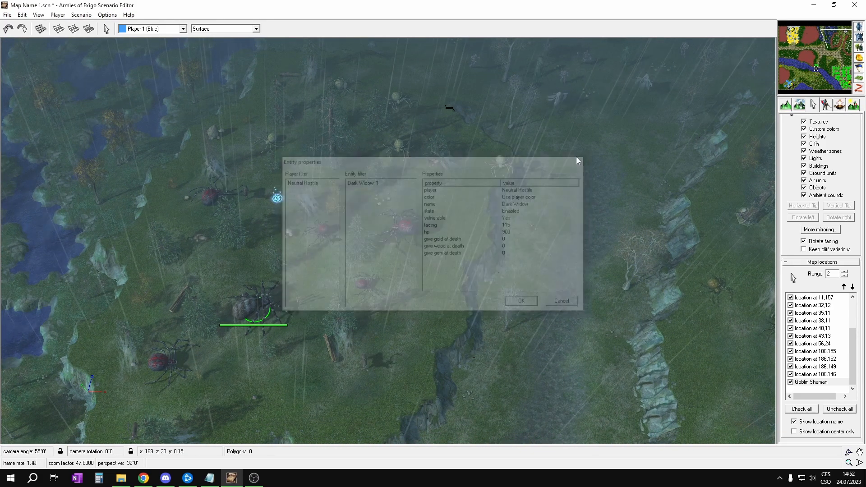
- Check the entity properties of the Venom Spider near the eastern edge and the Giant Spider behind the huge tree
middle_drag(575, 198, 262, 58)
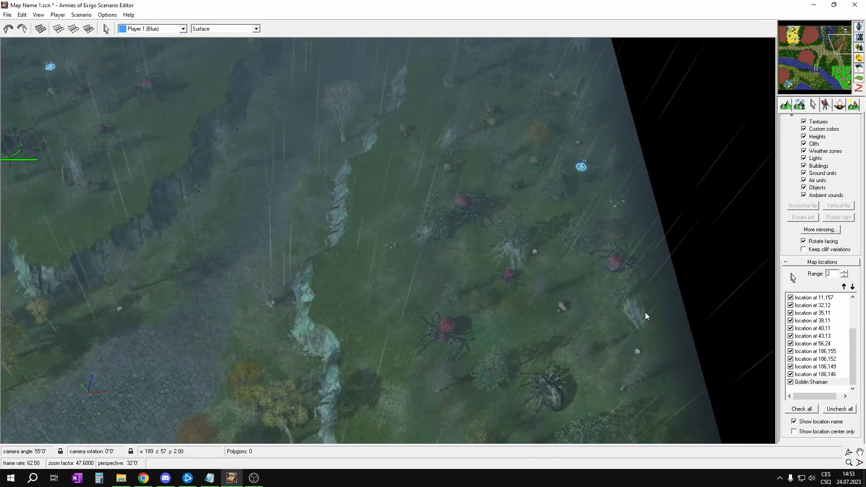
double_click(555, 387)
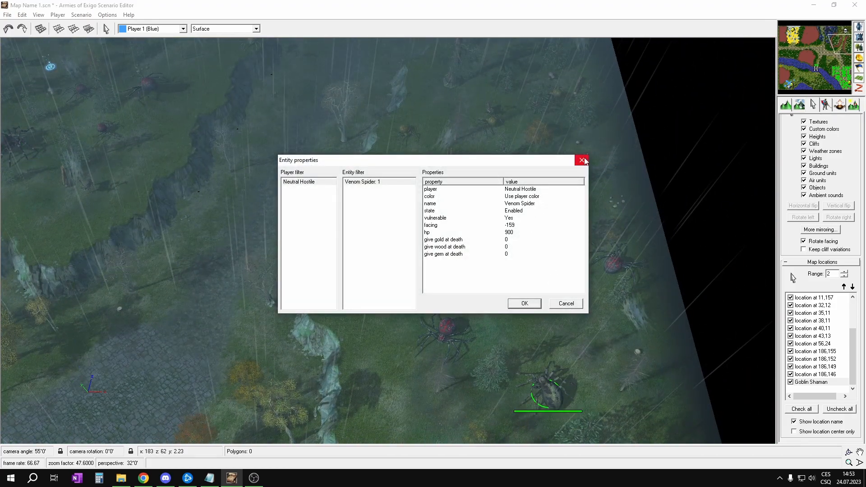
click(582, 161)
middle_drag(526, 166, 442, 142)
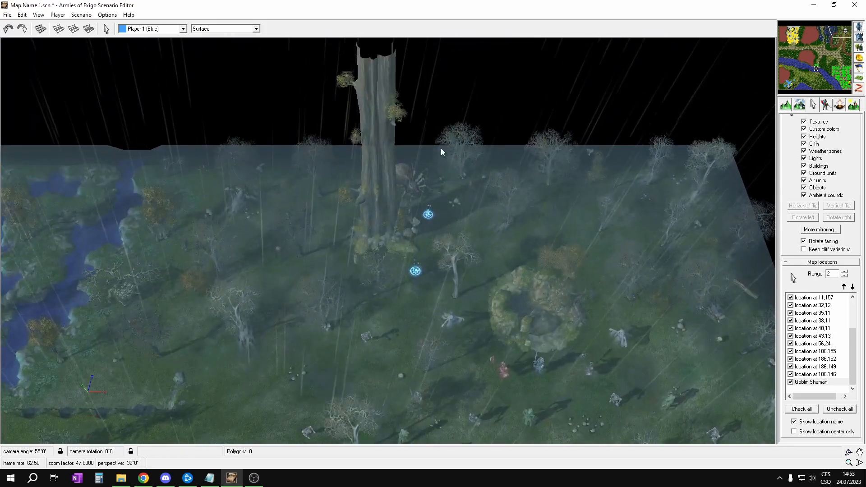
scroll(258, 281, up, 3)
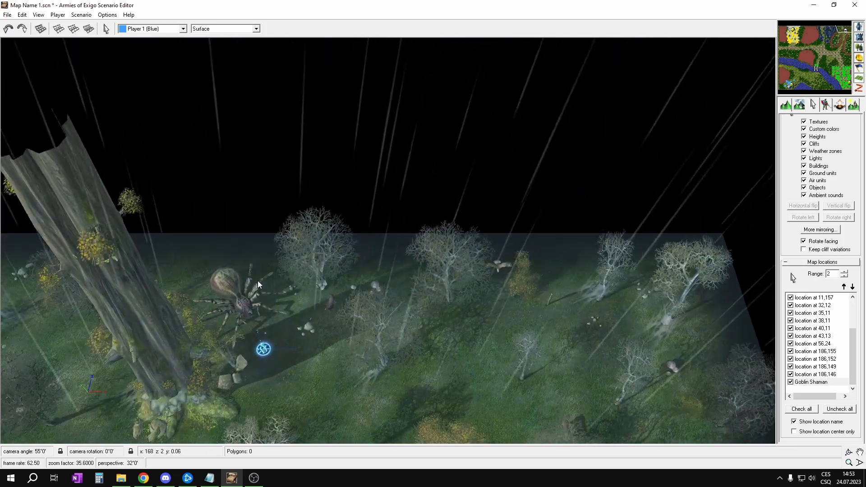
middle_drag(318, 258, 226, 185)
double_click(225, 193)
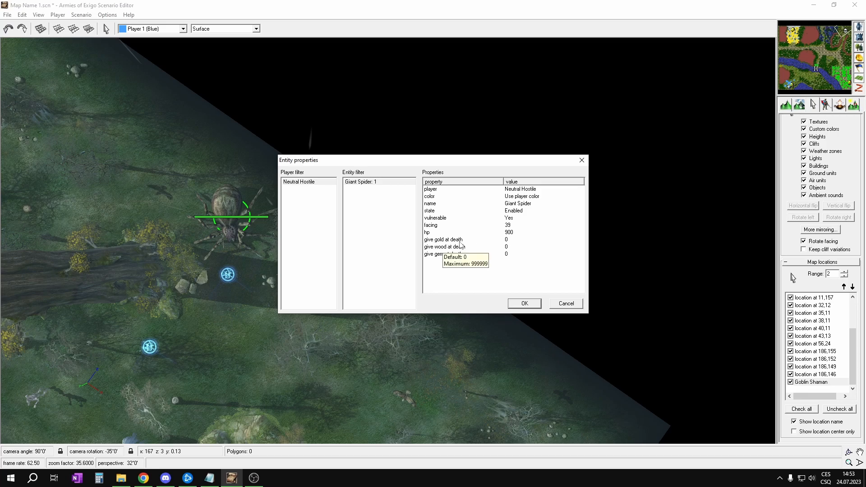
click(587, 163)
- Duplicate the "Goblin Shaman" trigger in the "Base" group and rename the copy as "Spider 1"
middle_drag(530, 209, 587, 139)
scroll(465, 246, down, 4)
right_drag(428, 287, 537, 208)
right_drag(416, 187, 438, 192)
key(ctrl+t)
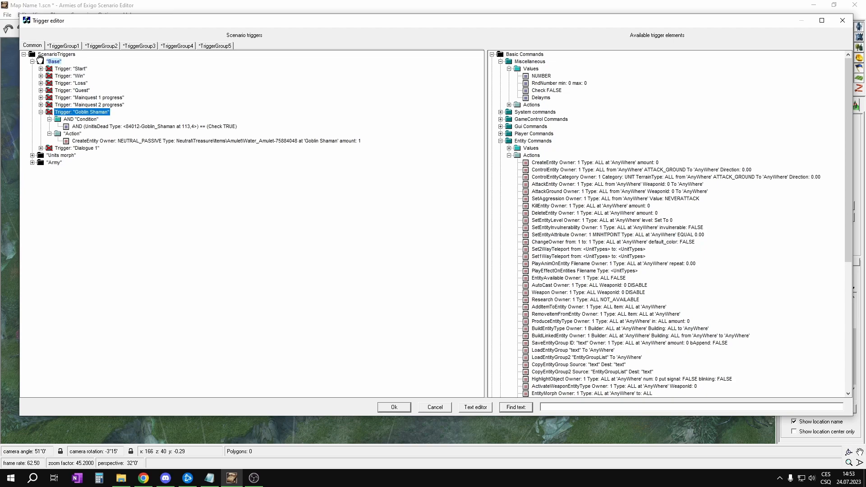
drag(57, 68, 56, 64)
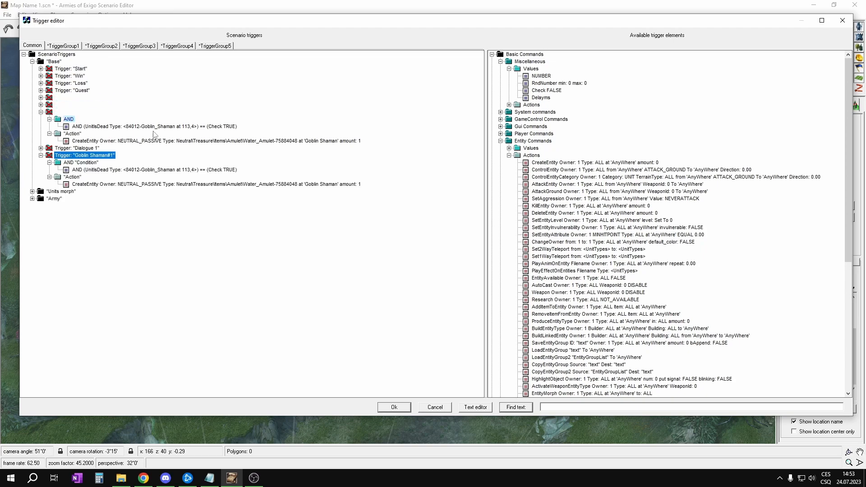
click(111, 155)
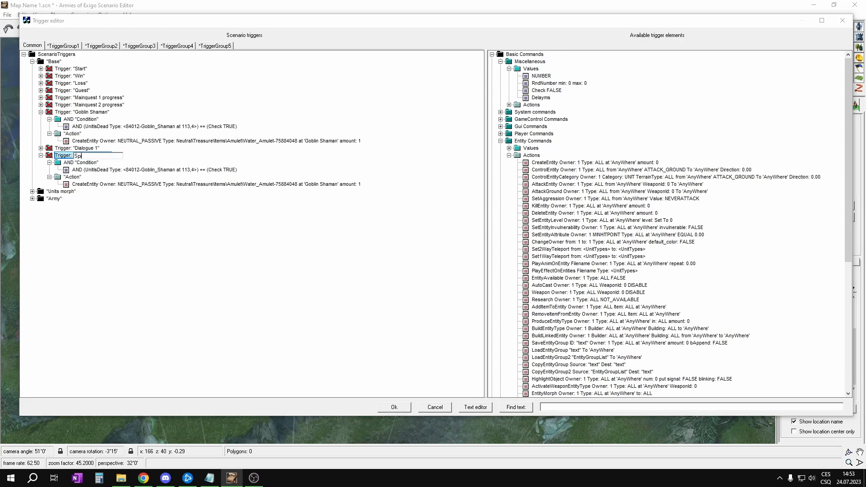
text(Spider 1)
key(Return)
- Pick the Dark Widow in the spider forest as the unit for the "Spider 1" trigger's UnitIsDead condition
key(Escape)
right_drag(337, 284, 344, 212)
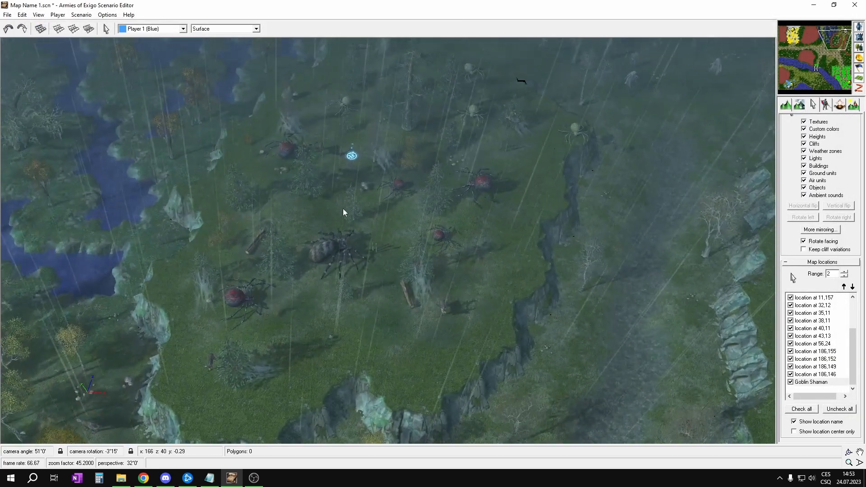
click(331, 244)
- Set the entity type of the "Spider 1" CreateEntity action to Orb of Poison from the neutral treasure items
drag(161, 182, 185, 193)
click(219, 185)
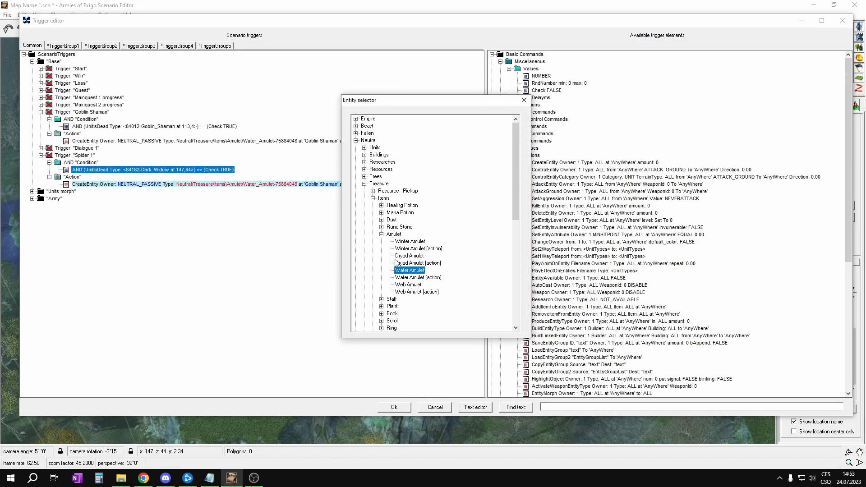
scroll(392, 270, down, 2)
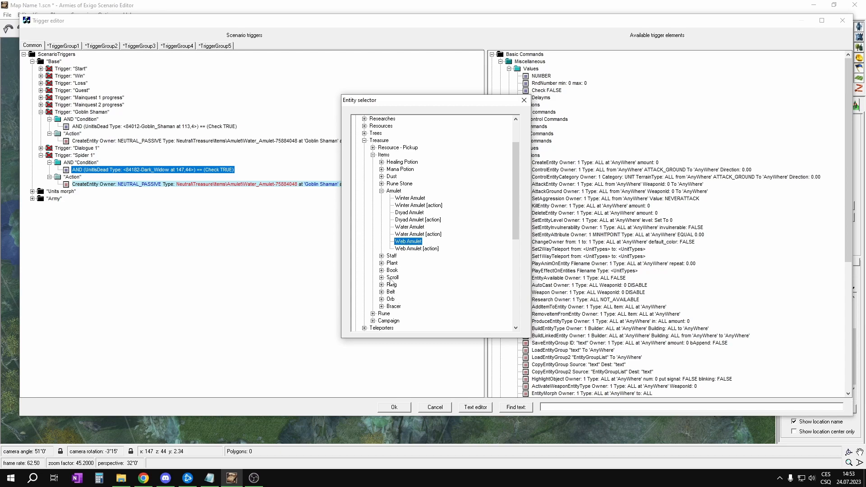
click(382, 299)
scroll(392, 281, down, 2)
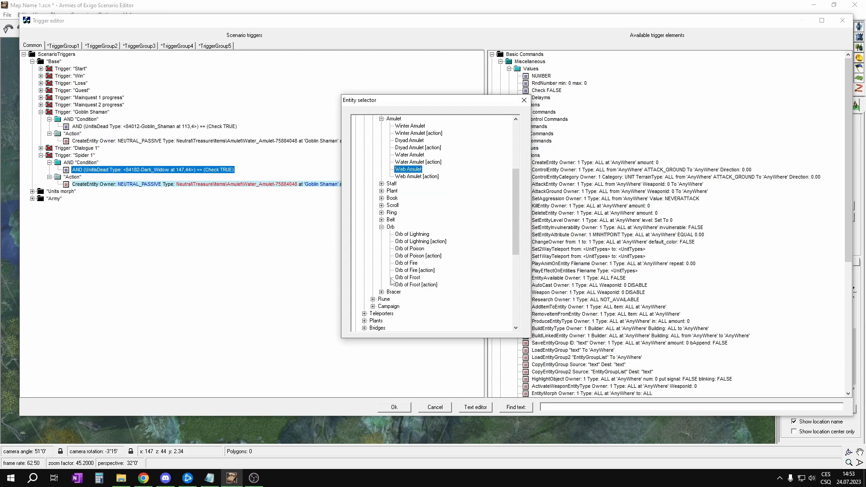
double_click(407, 248)
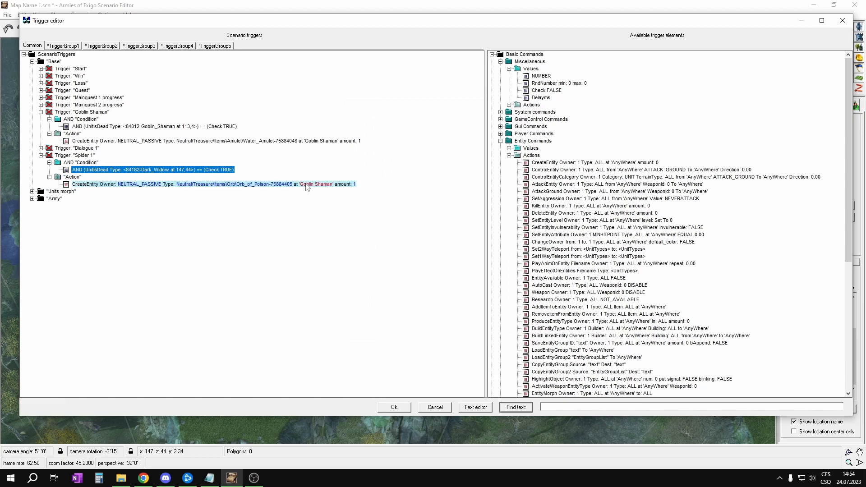
- Set the "Spider 1" CreateEntity action's location to the spot beside the Dark Widow at 147,44
click(311, 185)
click(320, 189)
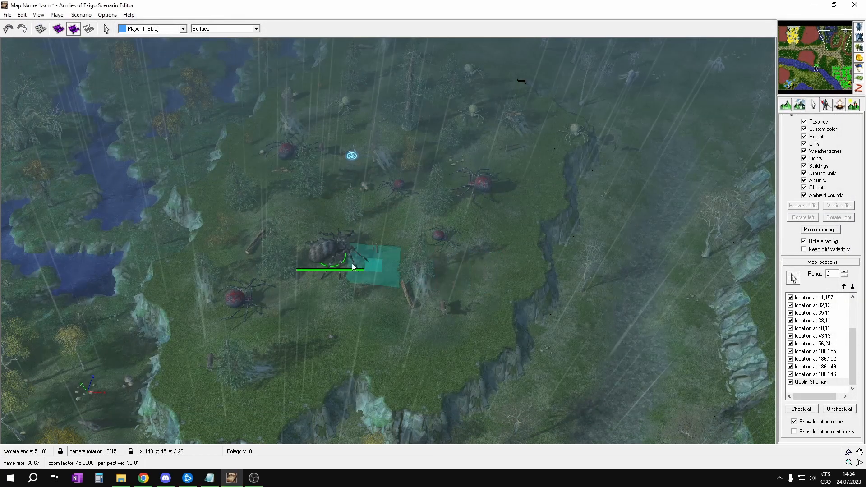
scroll(331, 261, up, 2)
click(316, 253)
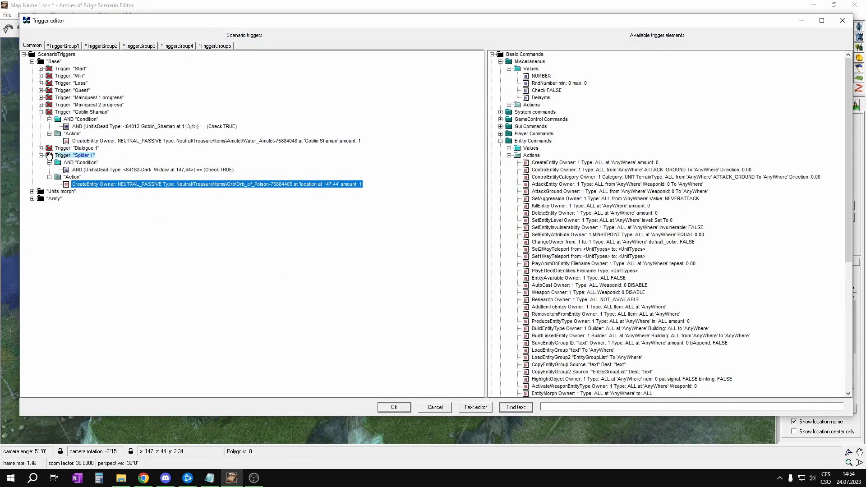
- Duplicate the "Spider 1" trigger in the "Base" group and rename the copy as "Spider 2"
drag(49, 157, 40, 62)
click(96, 192)
text(2)
key(Return)
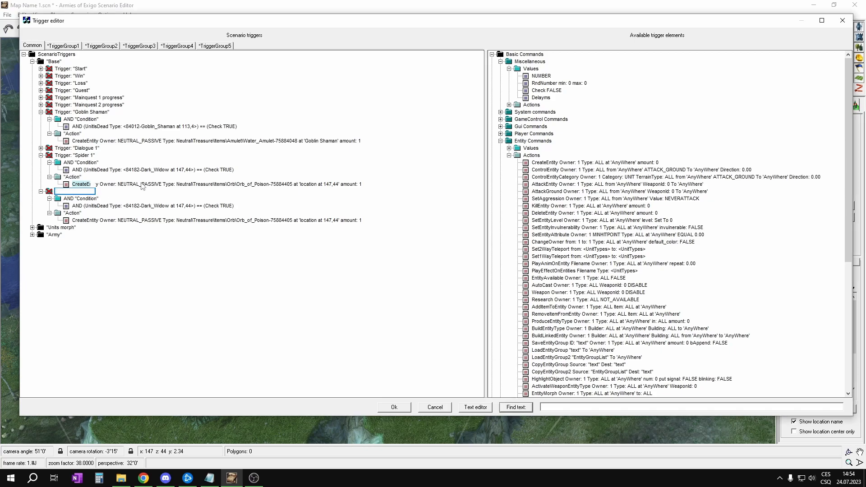
- Make the "Spider 2" trigger check the Venom Spider's death and create its item at the Venom Spider's spot, 183,62
click(170, 206)
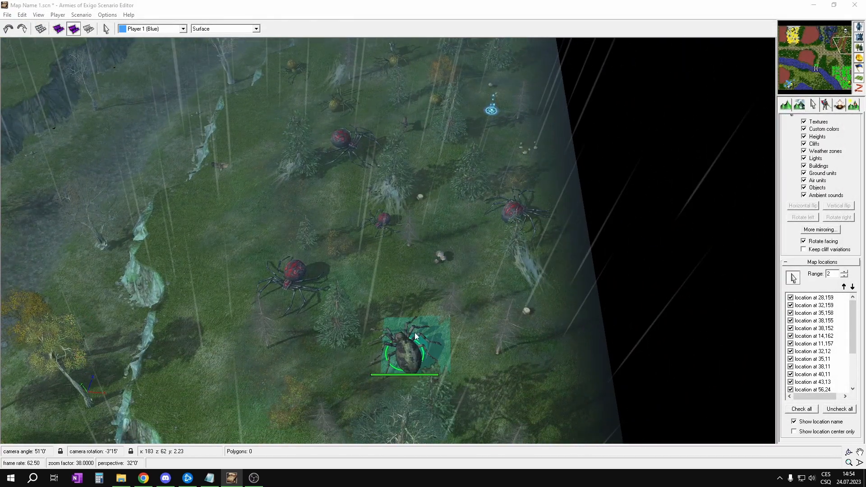
click(415, 336)
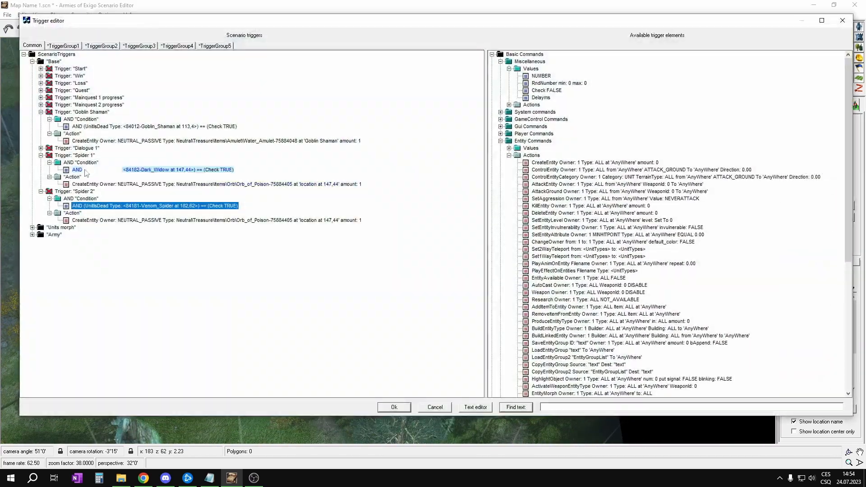
click(316, 222)
click(319, 223)
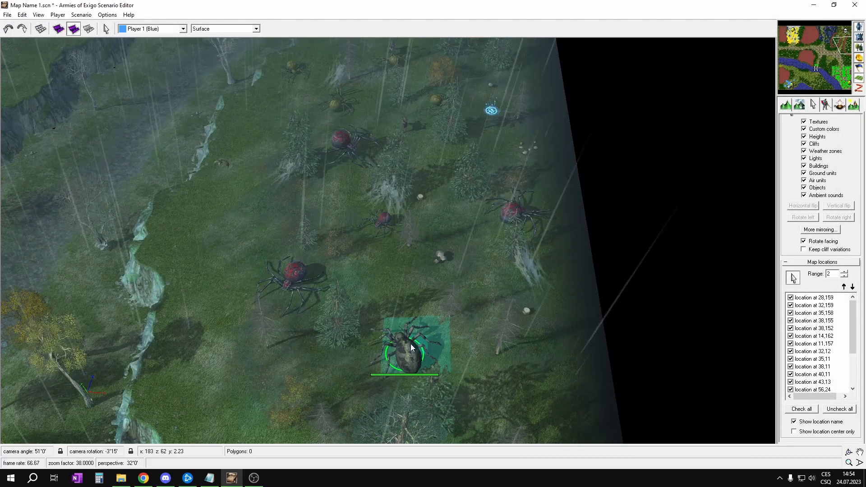
click(440, 342)
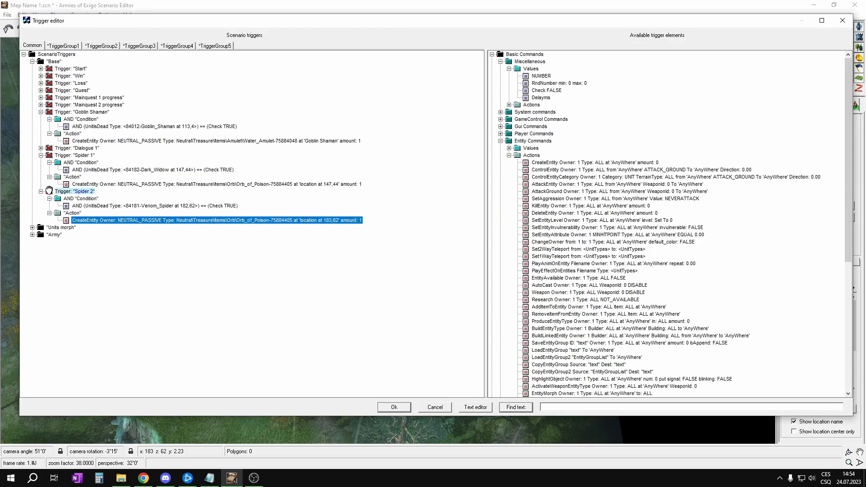
- Duplicate the "Spider 2" trigger in the "Base" group and rename the copy as "Spider 3"
click(49, 190)
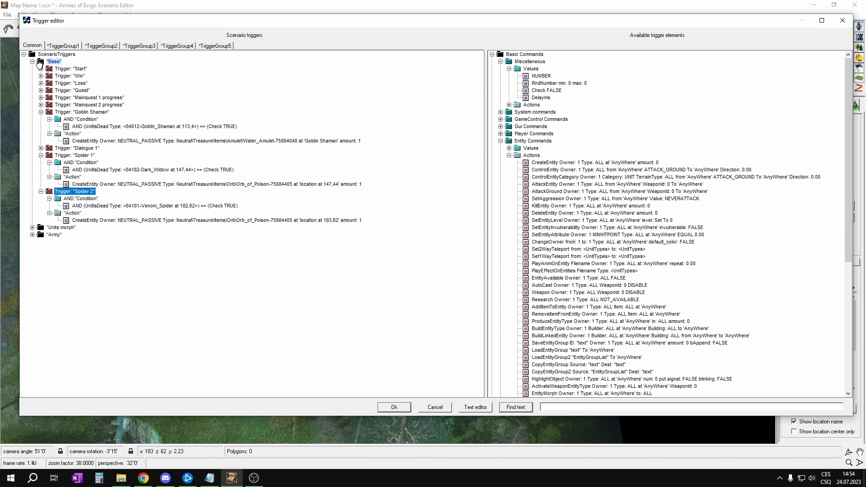
key(ctrl+v)
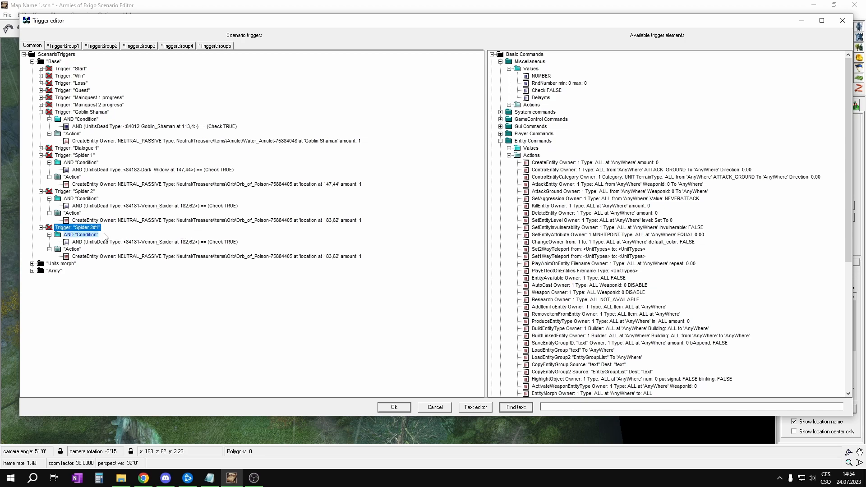
click(96, 229)
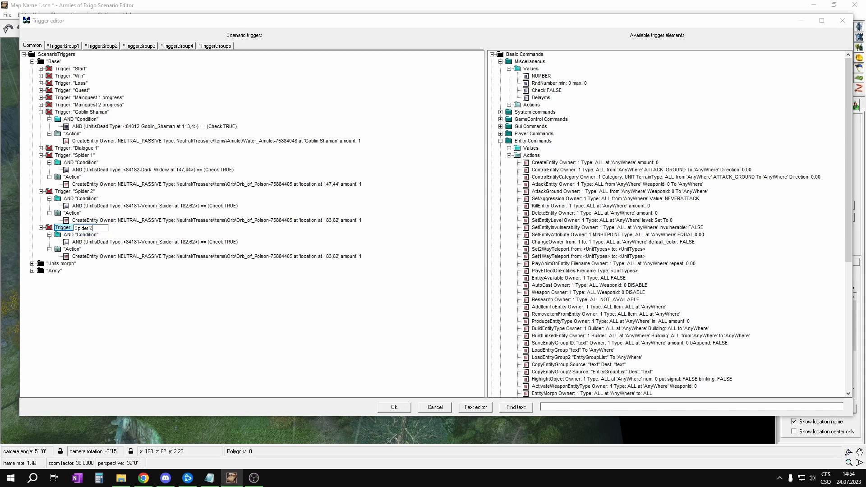
text(Spider 3)
key(Return)
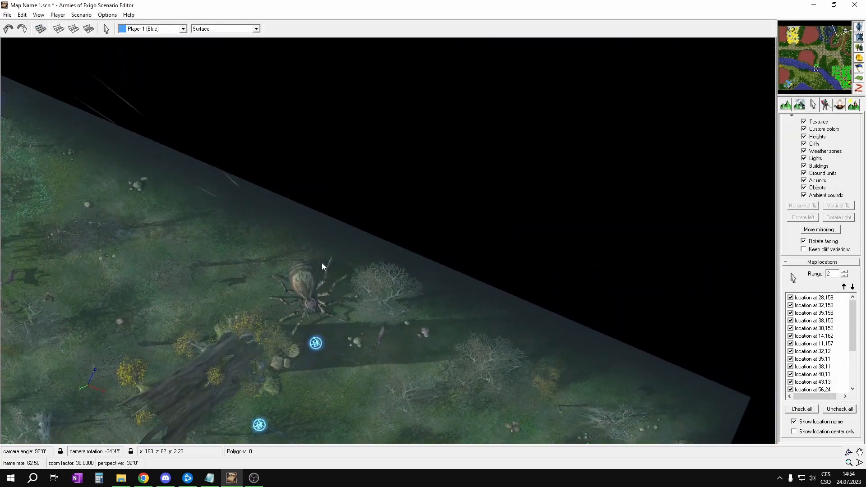
- Make the "Spider 3" trigger check the death of the Giant Spider behind the huge tree and create a Web Amulet
click(314, 282)
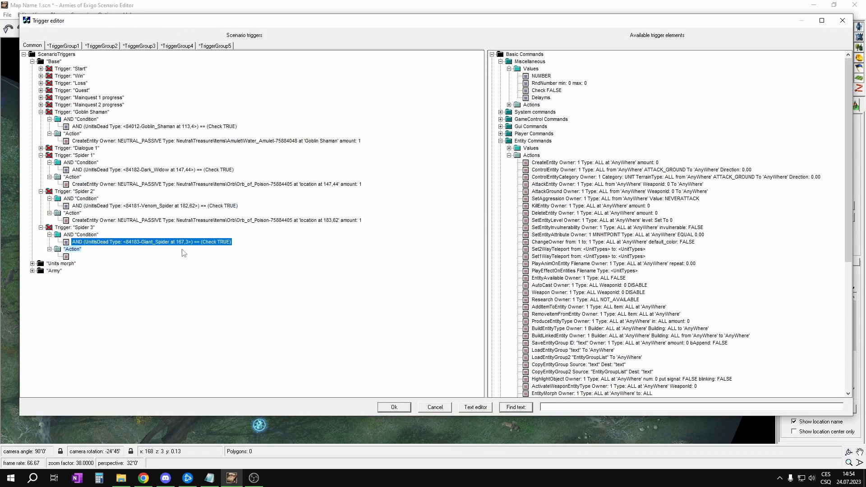
click(291, 256)
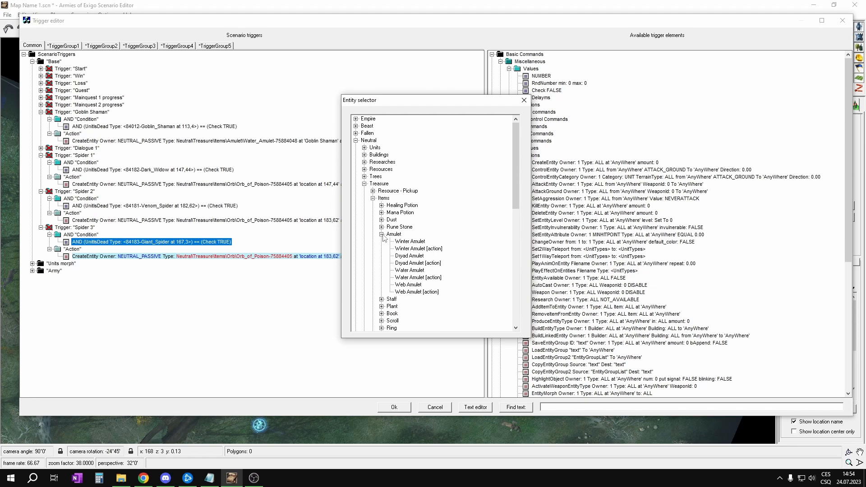
double_click(411, 285)
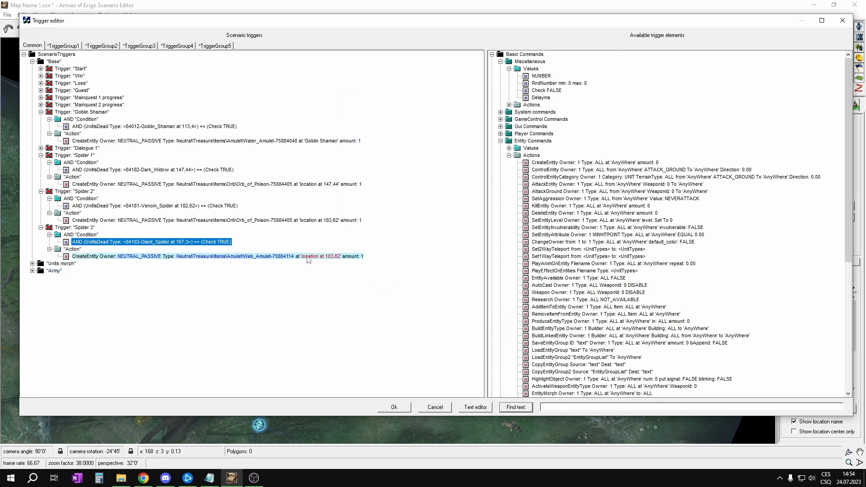
- Set the "Spider 3" CreateEntity location to the Giant Spider's spot at 168,4 and save the trigger changes
click(321, 258)
click(321, 259)
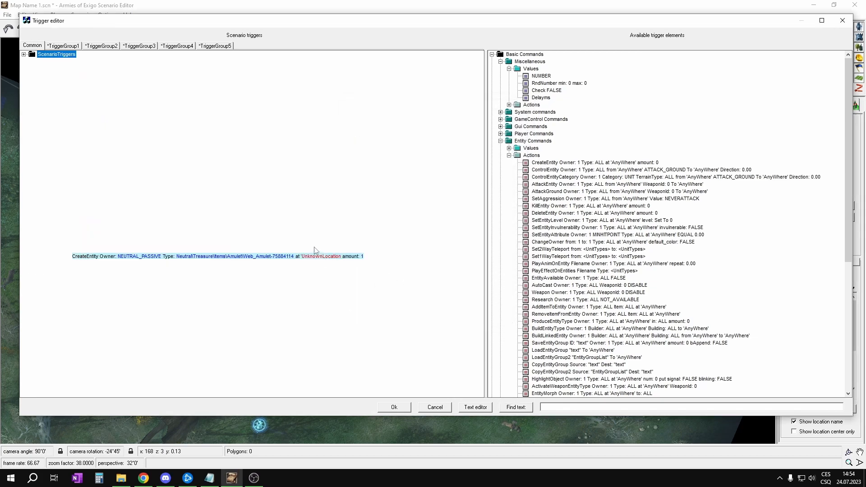
key(Down)
key(Left)
middle_drag(453, 251, 462, 234)
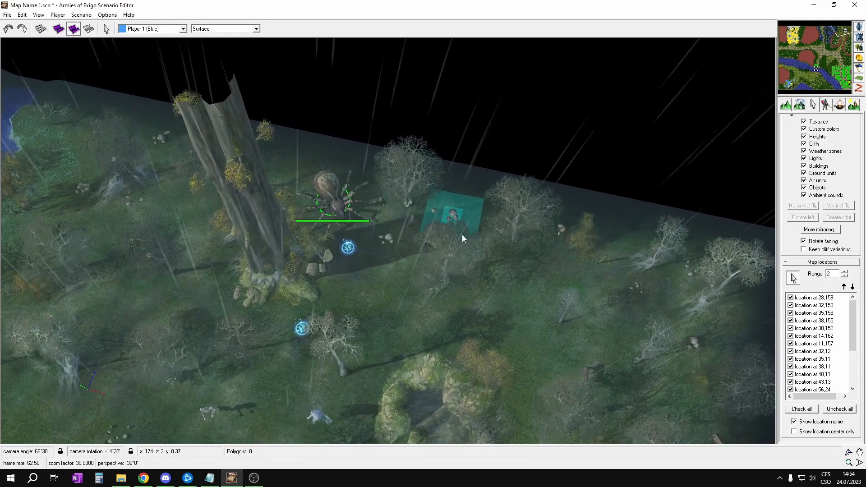
click(346, 209)
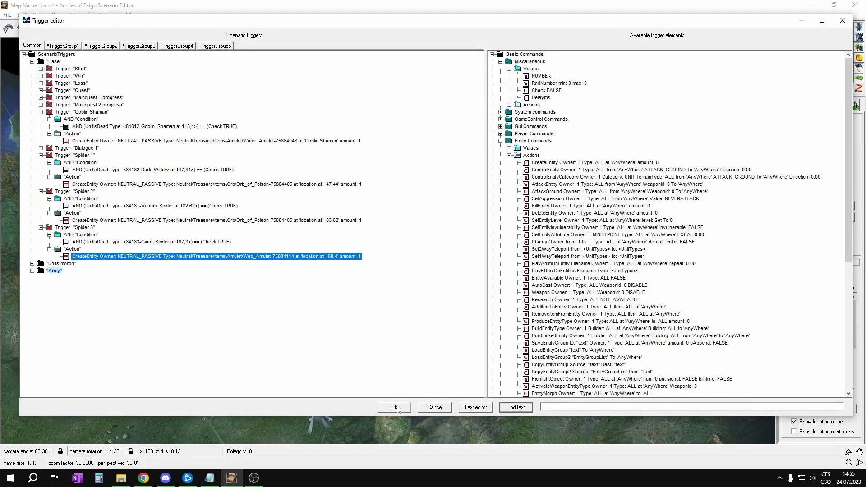
click(394, 407)
- Move the Venom Spider's drop location slightly west so that it sits on the spider's other side
middle_drag(456, 286, 514, 212)
middle_drag(487, 172, 487, 184)
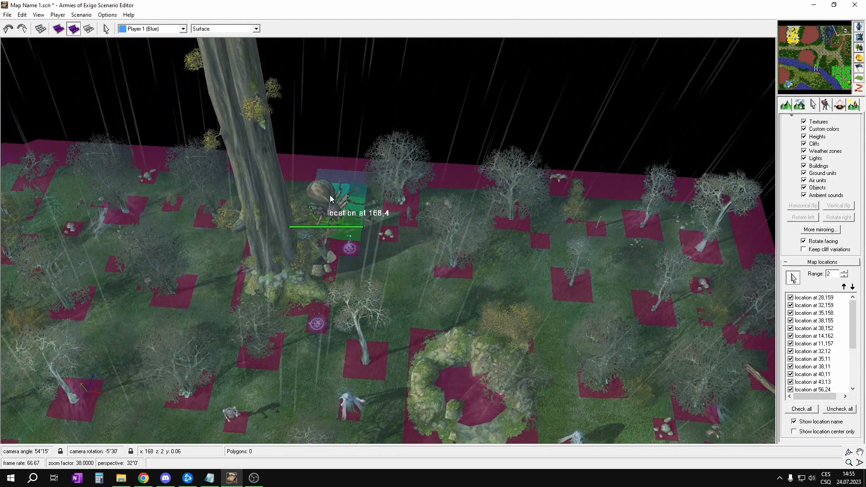
middle_drag(496, 289, 480, 86)
middle_drag(464, 420, 472, 302)
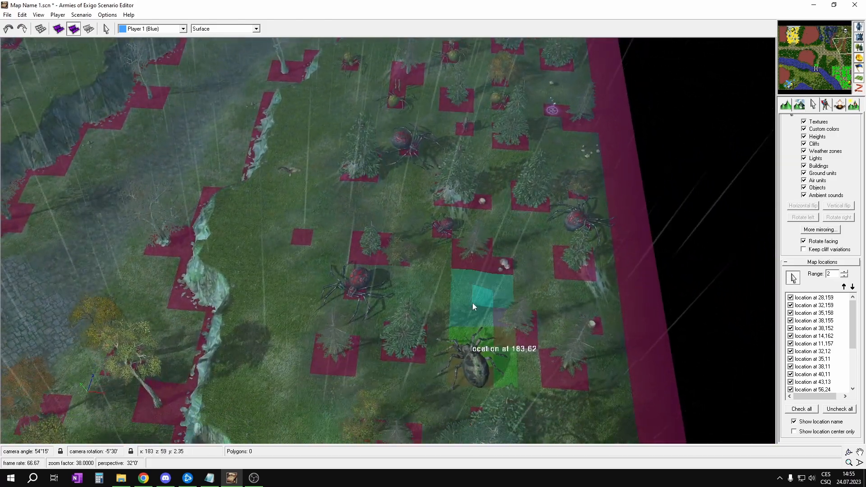
middle_drag(343, 249, 348, 154)
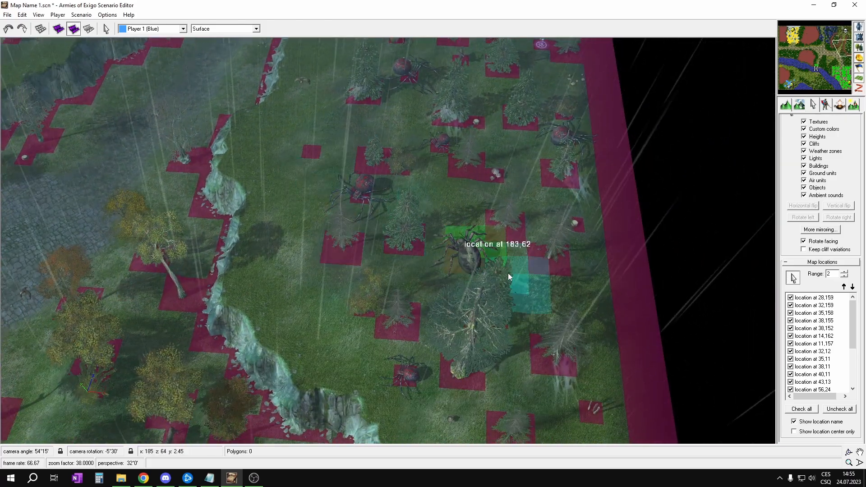
drag(479, 250, 456, 268)
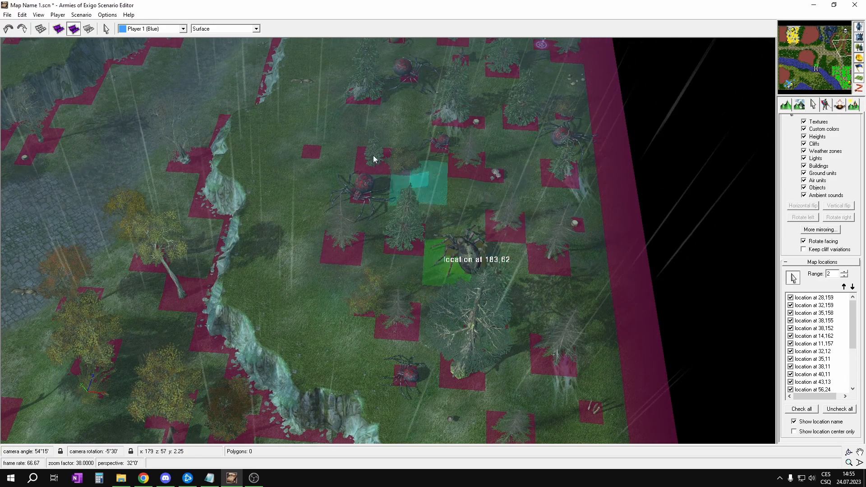
- Shift the Dark Widow's drop location slightly so that it sits just beside the spider
middle_drag(328, 135, 599, 271)
middle_drag(359, 178, 544, 350)
drag(258, 235, 281, 248)
middle_drag(550, 259, 586, 244)
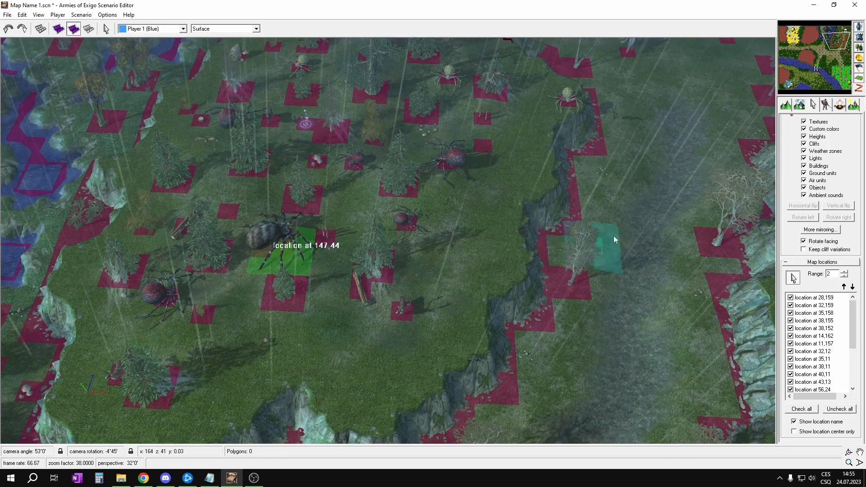
- Rename the map location at 147,44 as "Spider 1"
middle_drag(644, 221, 581, 199)
middle_drag(650, 253, 527, 230)
drag(853, 327, 852, 377)
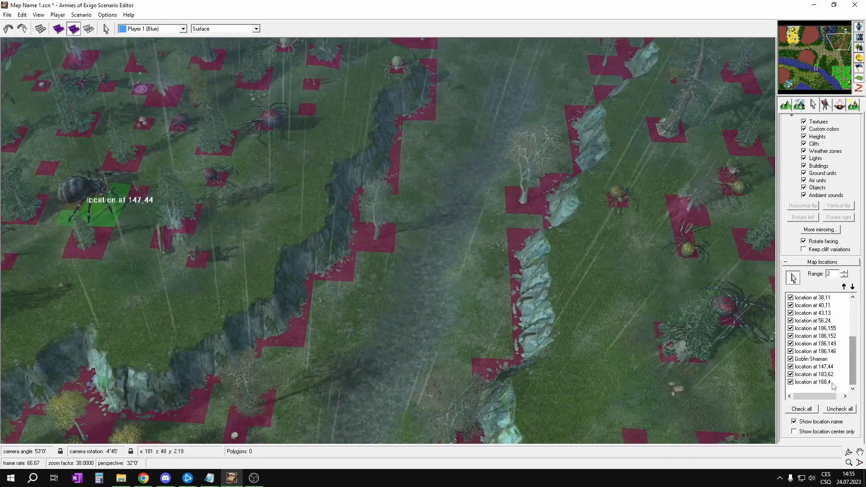
key(Escape)
double_click(814, 366)
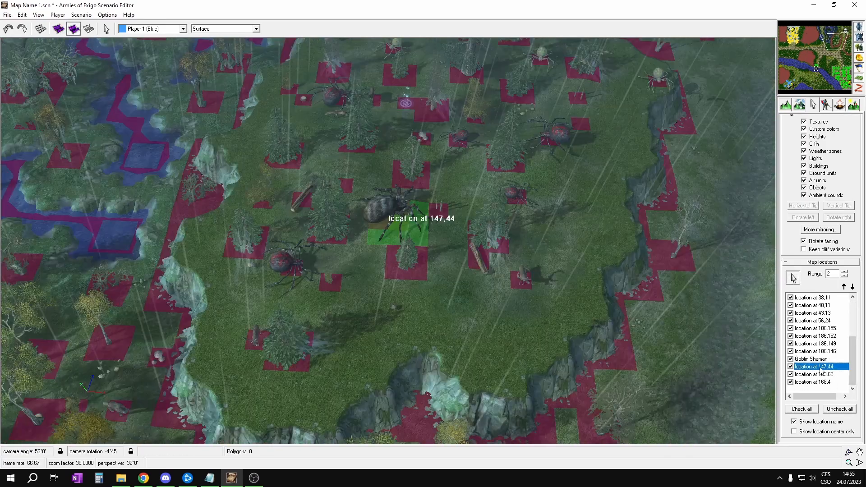
text(Spider 1)
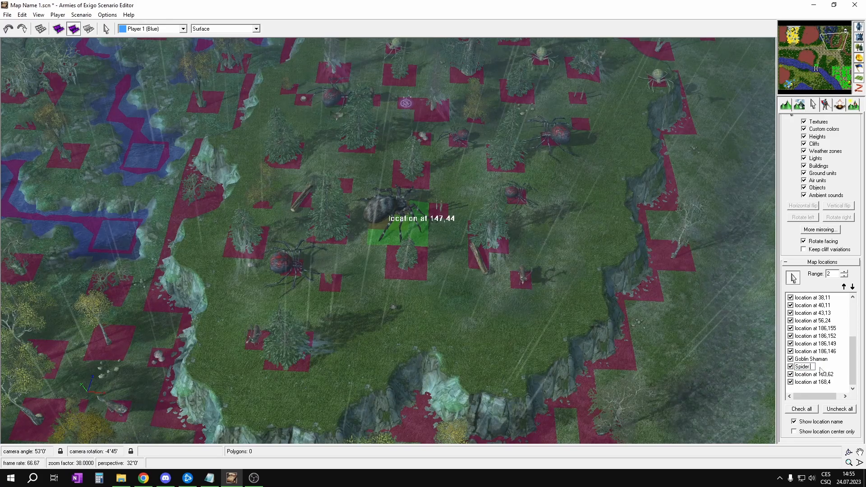
key(Return)
- Rename the map location at 183,62 as "Spider 2" and the one at 168,4 as "Spider 3"
double_click(808, 373)
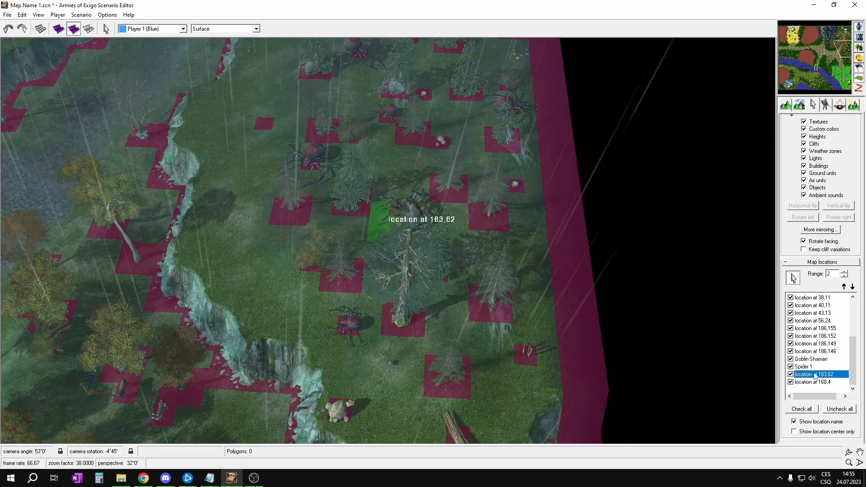
text(Spider 2)
key(Return)
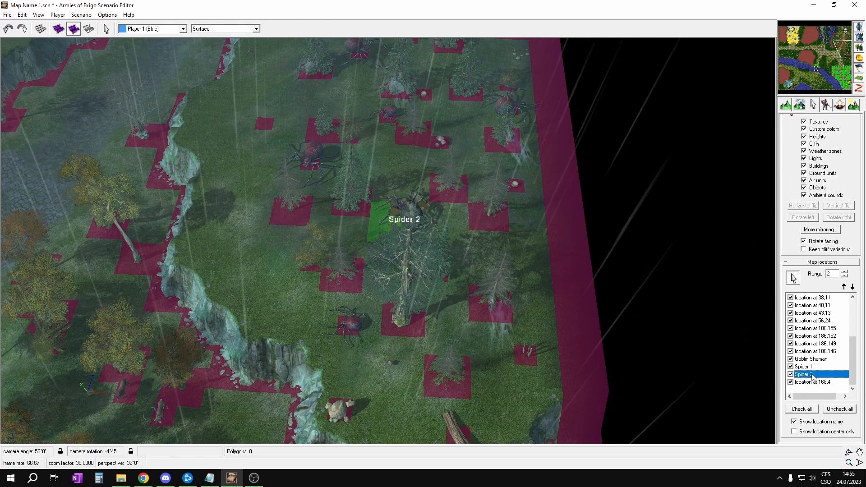
click(807, 382)
click(808, 382)
text(Spider)
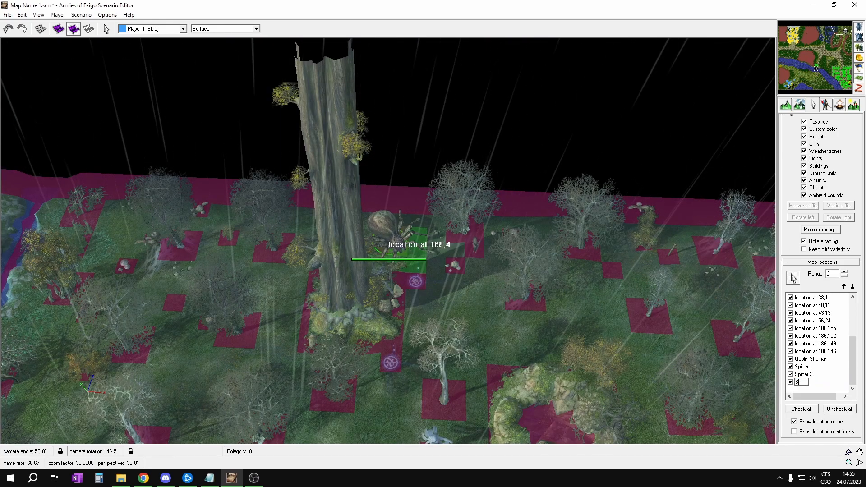
text( 3)
key(Return)
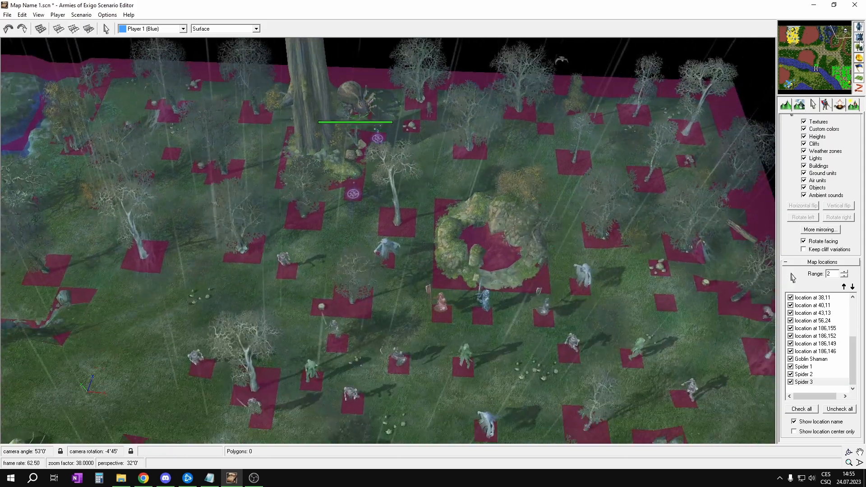
- Check the entity properties of the Dire Wolf in the forest near the southern map edge
drag(843, 64, 824, 82)
middle_drag(623, 131, 619, 131)
right_drag(619, 132, 318, 237)
double_click(304, 223)
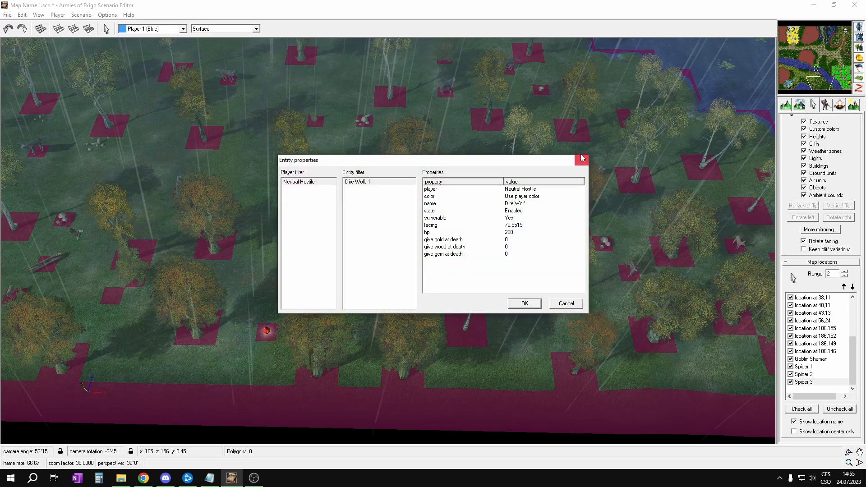
click(581, 162)
- Survey the southern forest, the riverside farm at the western edge, the northern swamp and the creatures on the Cave level
right_drag(572, 158, 364, 87)
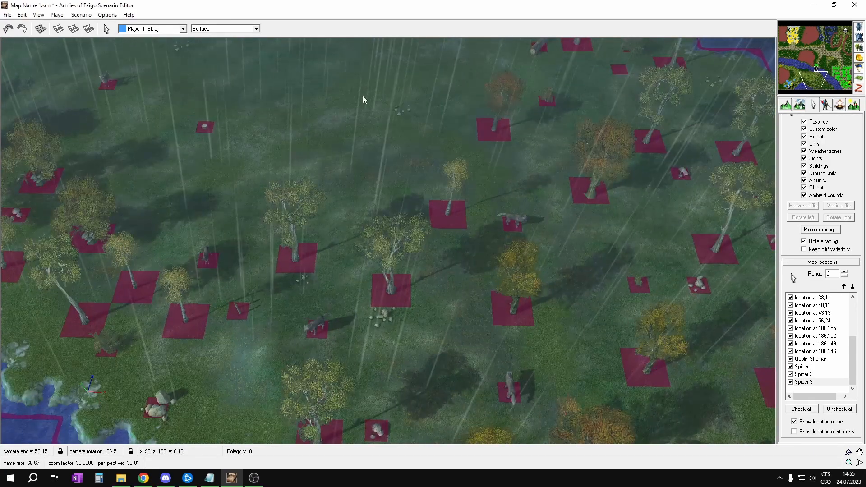
scroll(388, 131, down, 3)
click(803, 60)
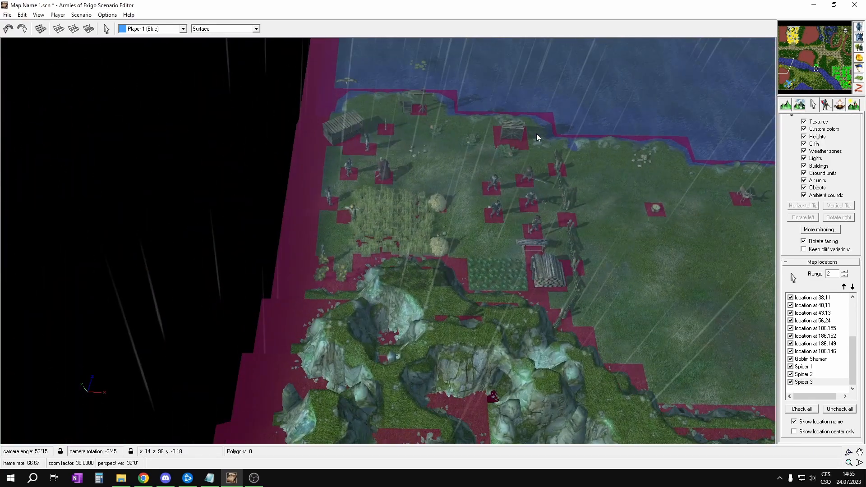
scroll(433, 234, up, 3)
click(279, 264)
click(259, 294)
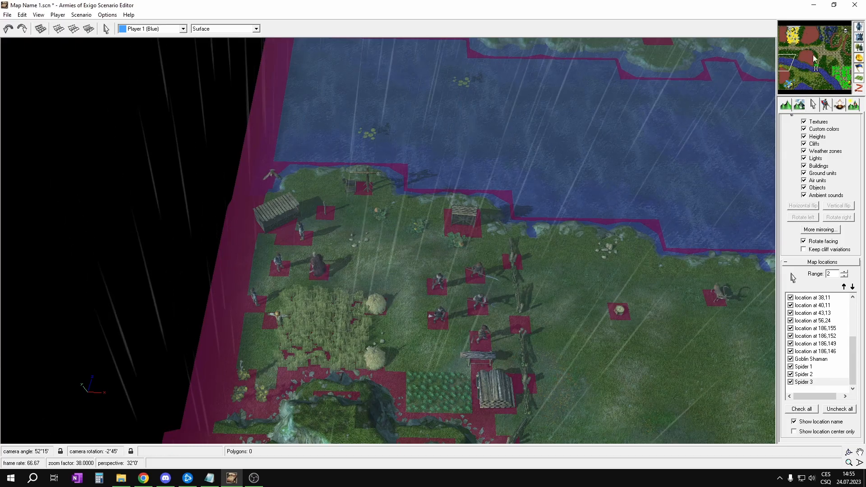
click(793, 40)
drag(792, 40, 823, 41)
scroll(645, 130, down, 5)
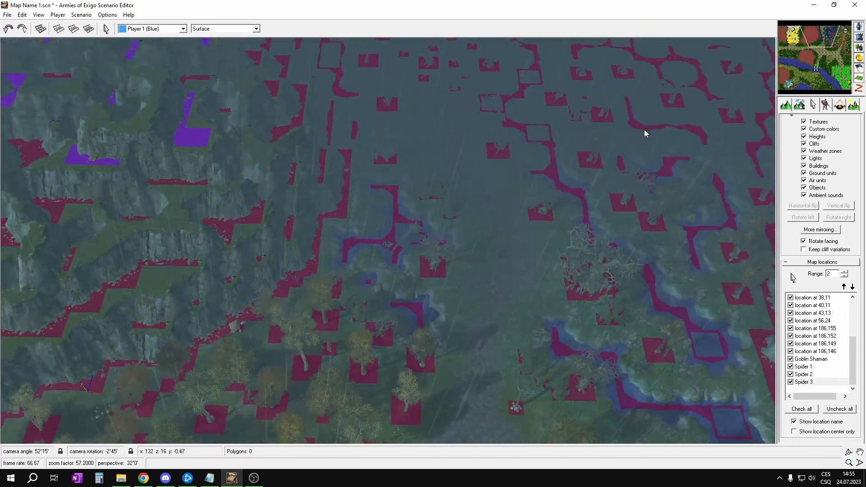
scroll(646, 130, up, 4)
key(Tab)
scroll(561, 201, up, 1)
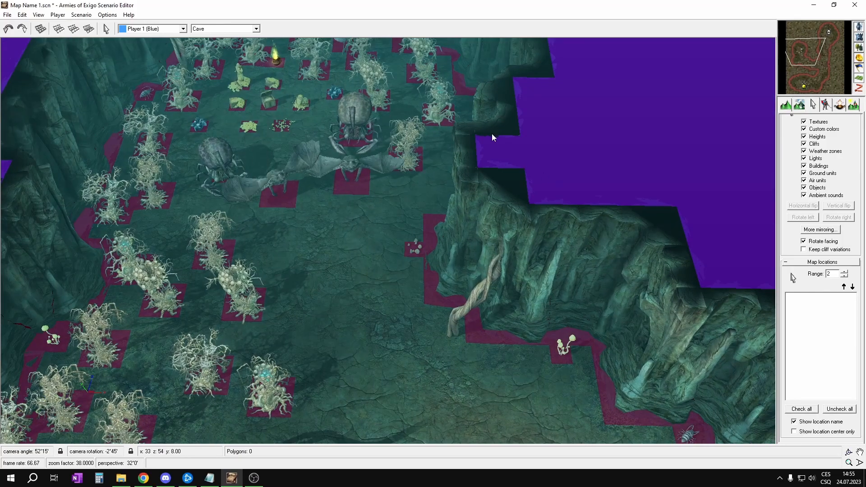
- Survey the Cave level's chambers and creatures, and the forest and paved road on the Surface level
scroll(496, 104, up, 1)
drag(824, 51, 804, 55)
middle_drag(469, 49, 565, 156)
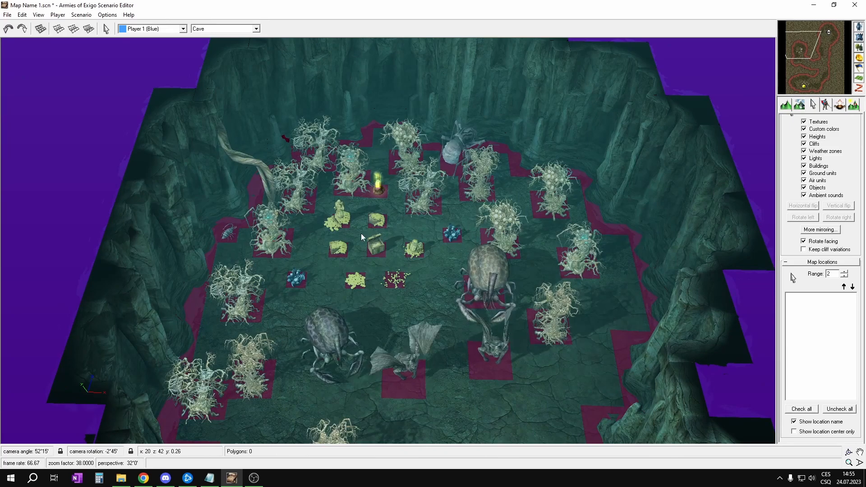
drag(809, 84, 807, 88)
middle_drag(453, 142, 493, 190)
click(390, 335)
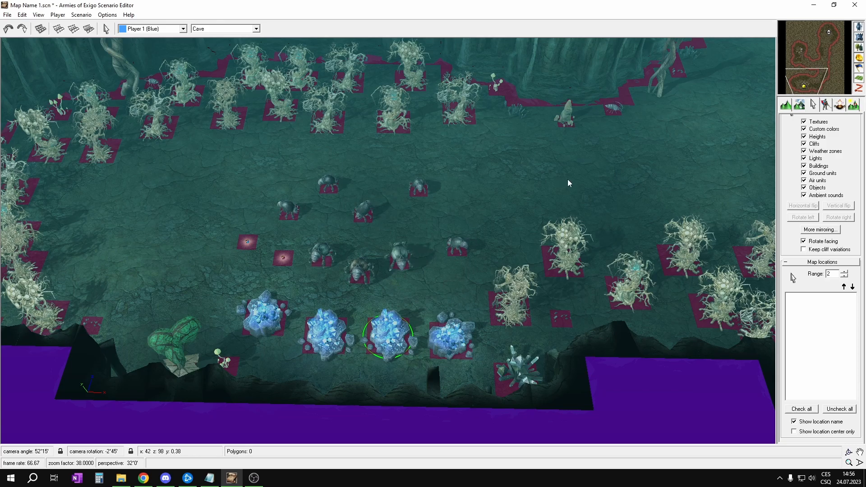
mouse_move(716, 93)
middle_down()
mouse_move(678, 117)
mouse_move(666, 106)
mouse_move(640, 128)
mouse_move(616, 132)
middle_up()
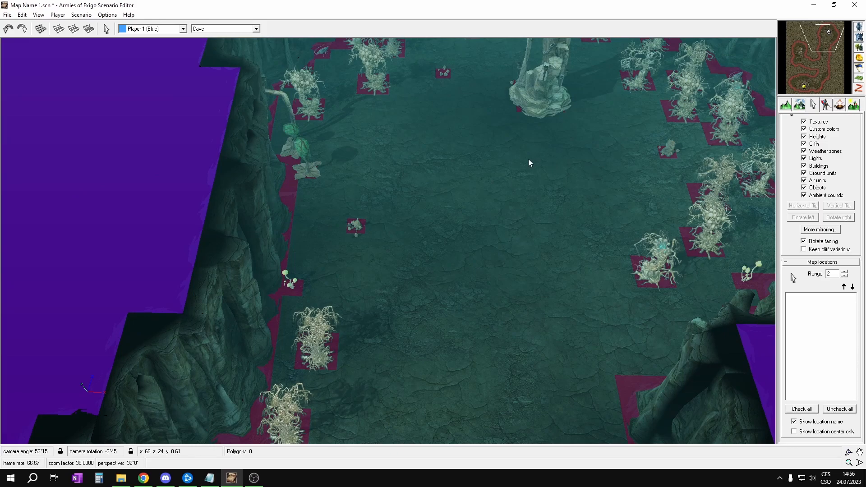
key(Tab)
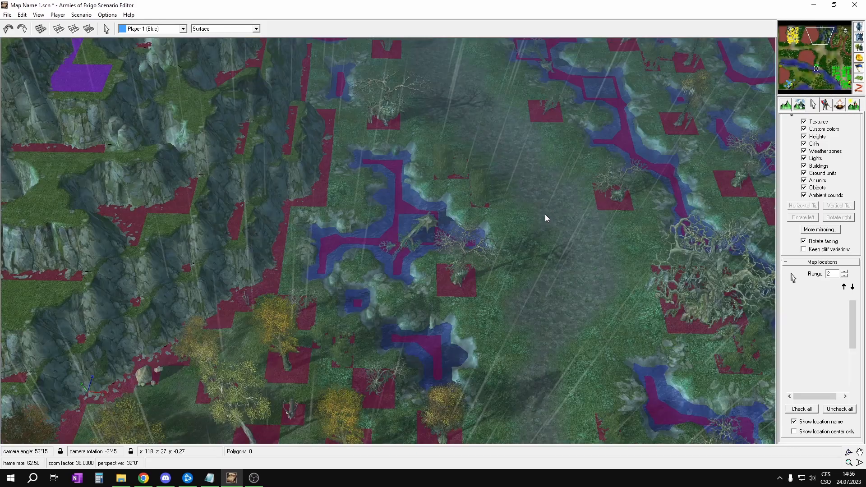
middle_drag(544, 361, 573, 189)
middle_drag(518, 294, 445, 209)
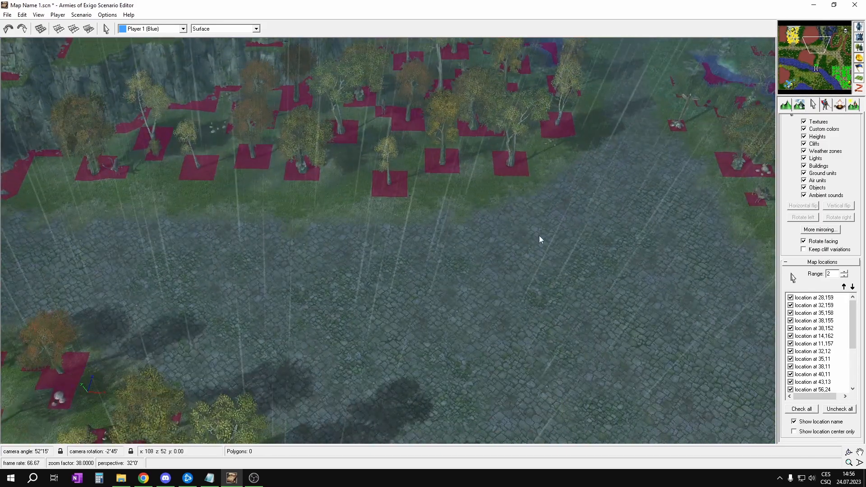
- Move the "Dialogue 1" trigger to the end of the "Base" folder and collapse that folder's triggers
key(ctrl+t)
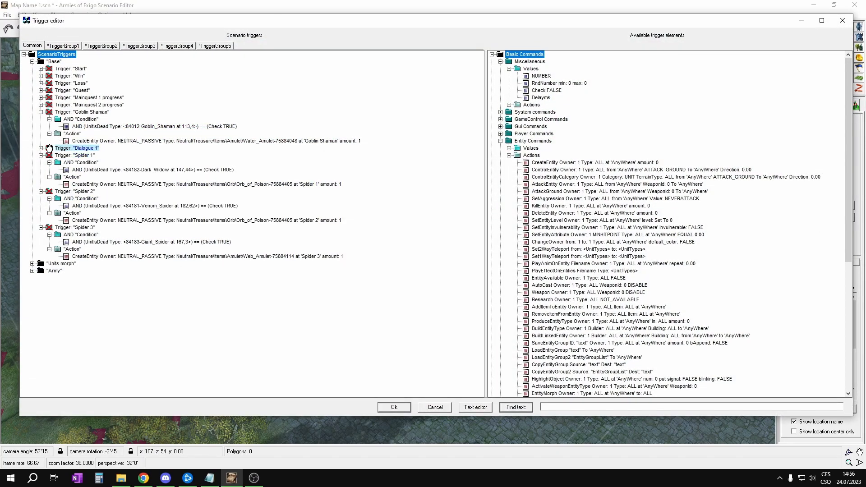
drag(36, 63, 42, 63)
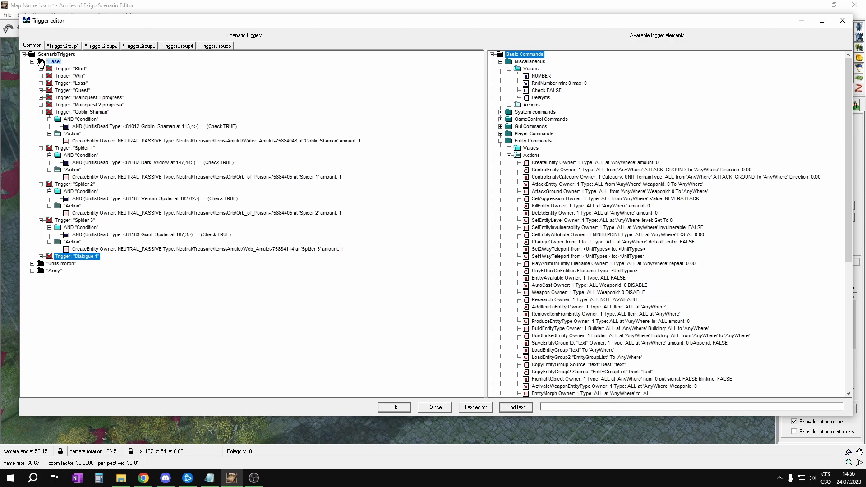
right_click(41, 61)
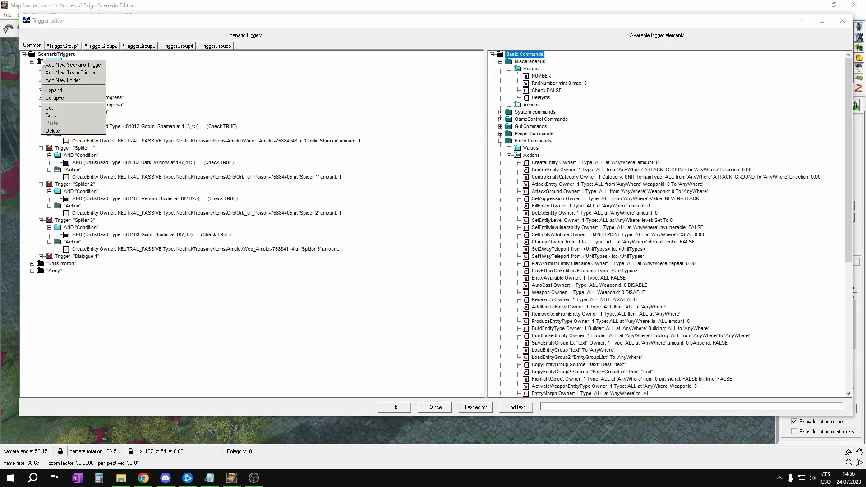
click(62, 99)
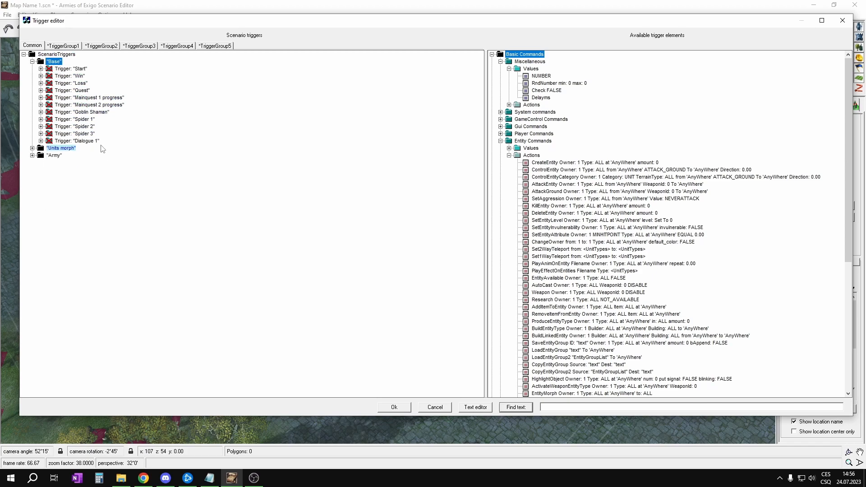
- Add a new scenario trigger named "Peasants" to the "Base" folder
right_click(43, 60)
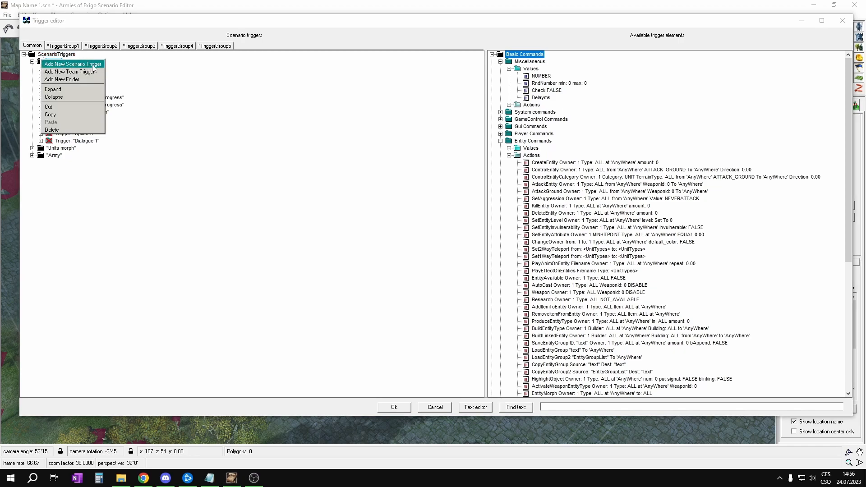
click(76, 64)
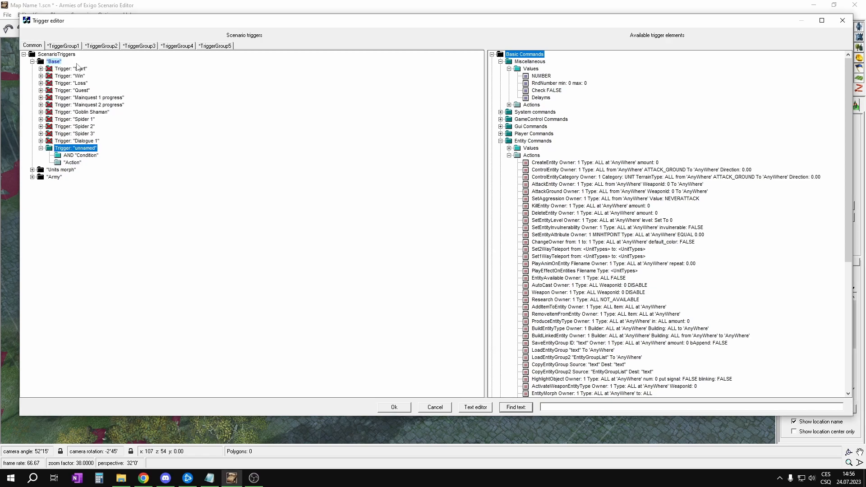
right_click(51, 150)
click(72, 223)
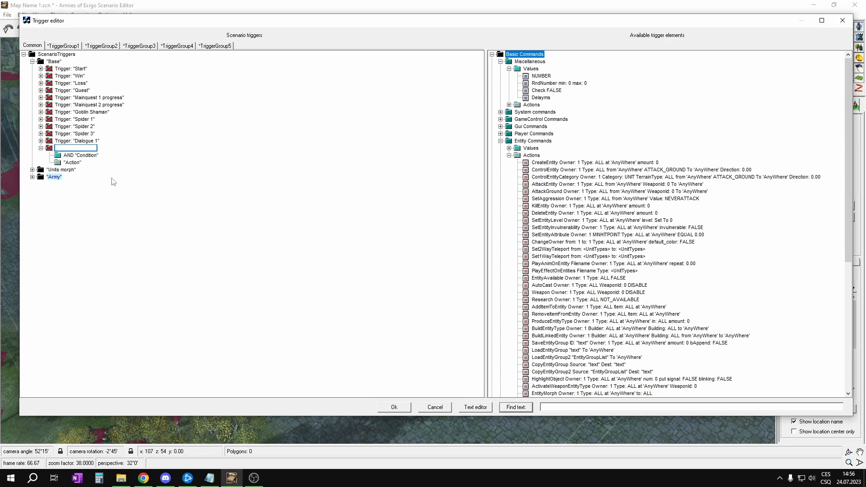
click(85, 150)
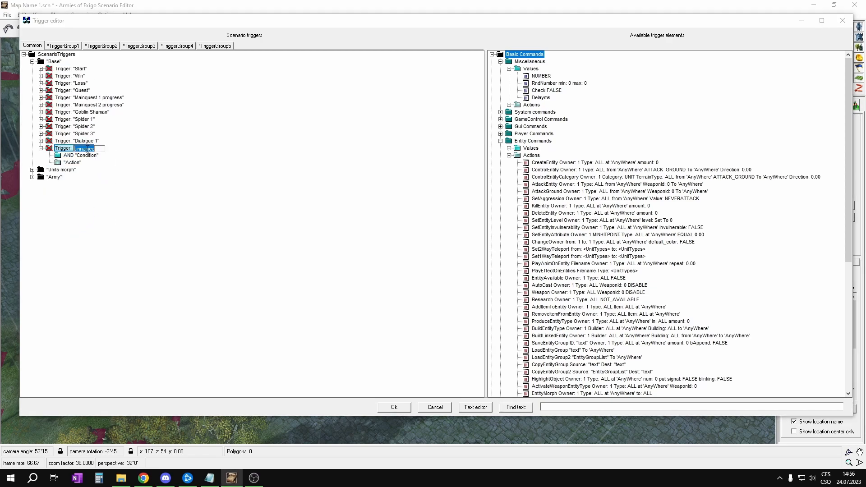
text(Peasants)
key(Return)
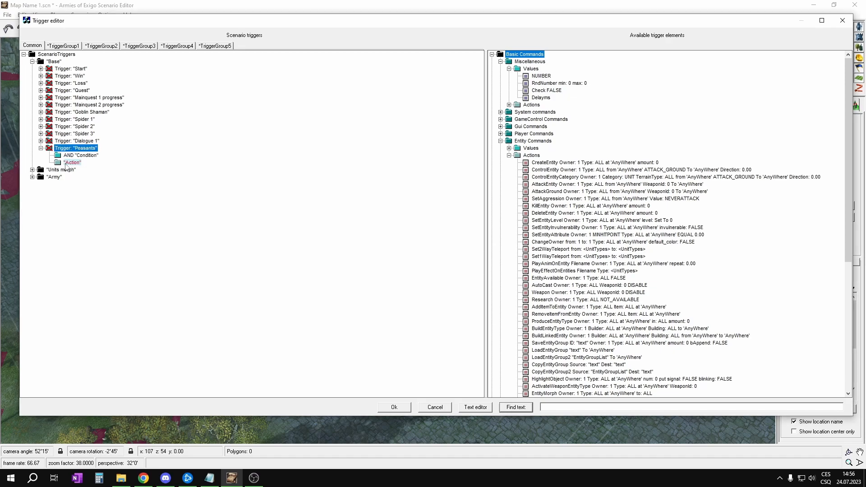
- Copy the UnitIsDead condition from "Spider 3" into the "Peasants" trigger and set its unit to Garen at 5,102
click(58, 157)
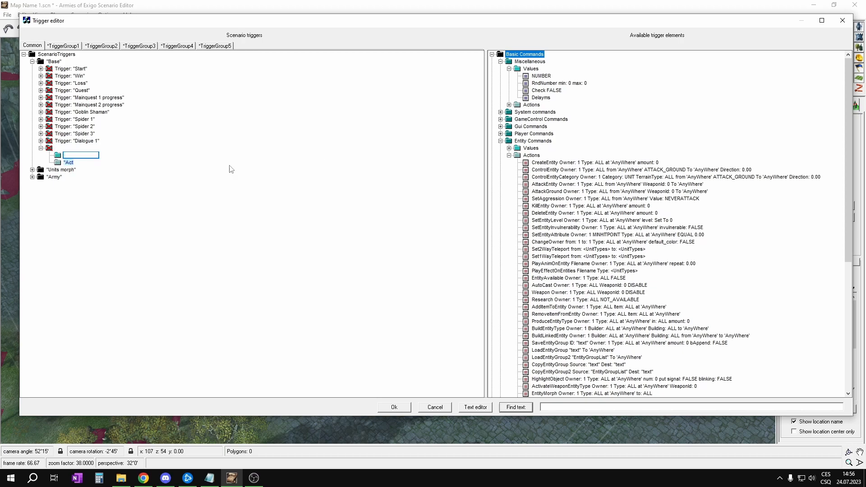
click(40, 133)
click(50, 140)
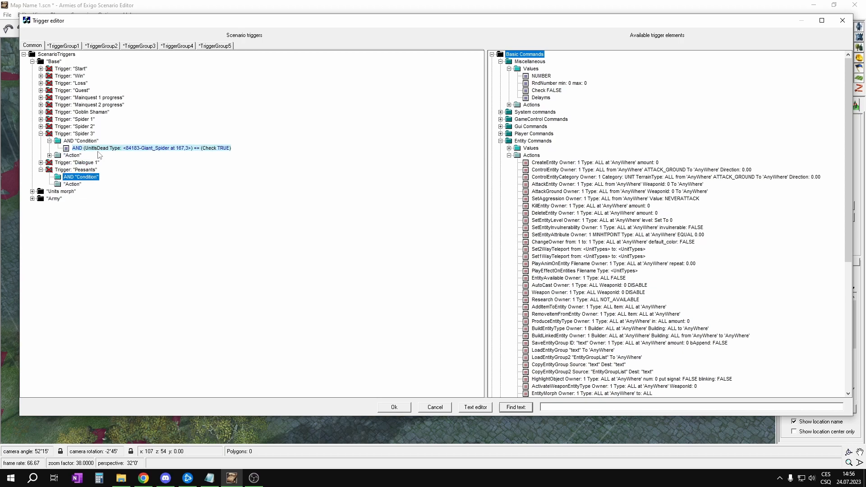
drag(103, 149, 75, 177)
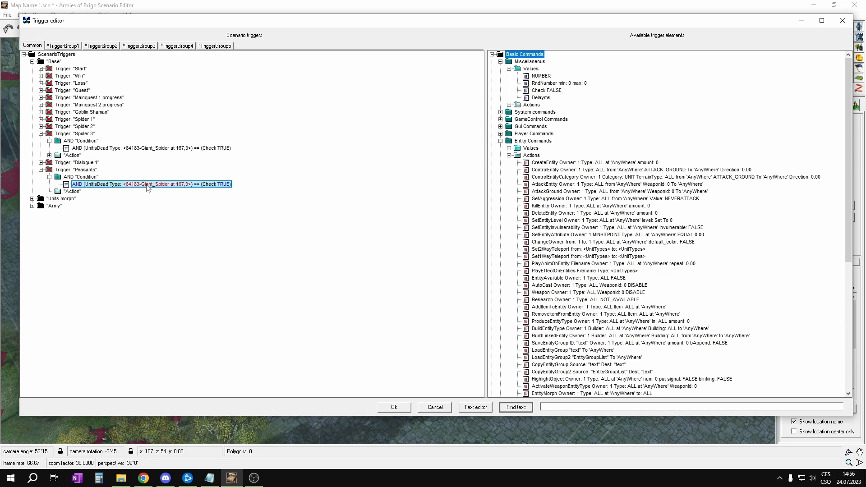
click(394, 408)
drag(810, 68, 785, 63)
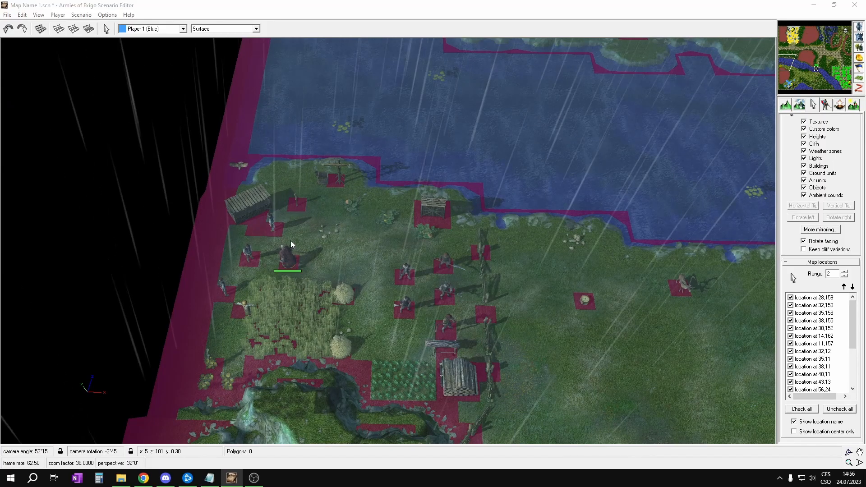
click(296, 253)
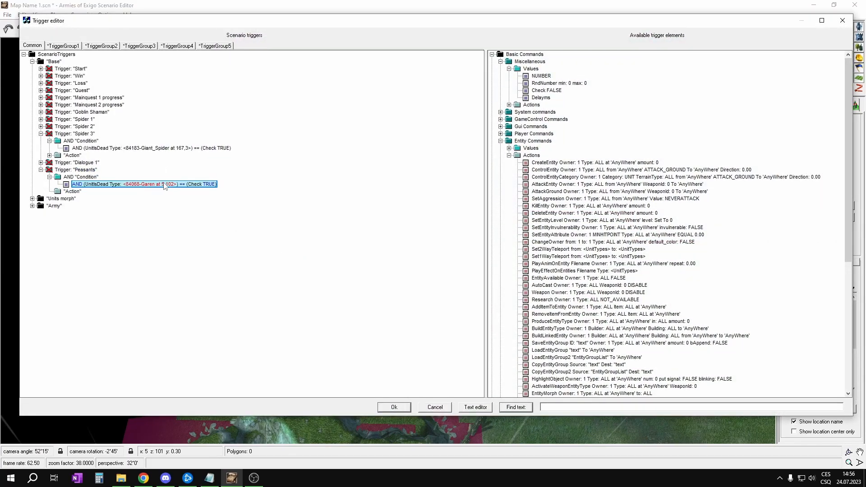
- Add a ChangeUnitOwner unit action to the "Peasants" trigger
click(72, 192)
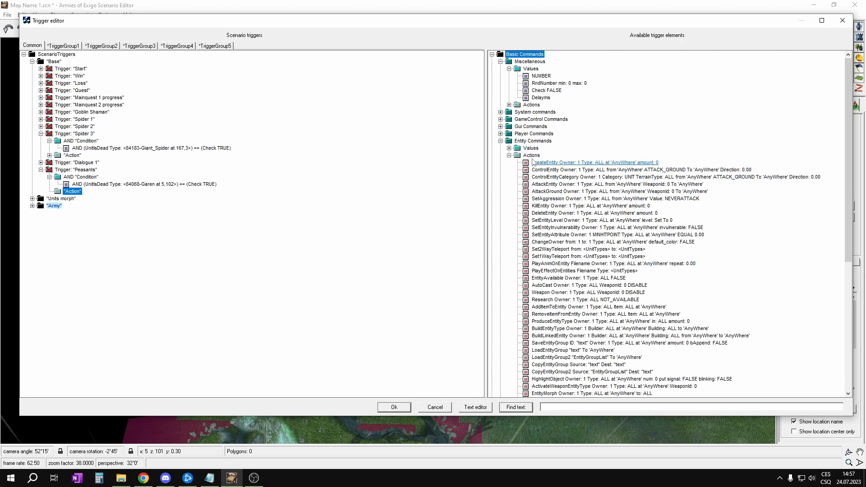
click(500, 141)
click(500, 148)
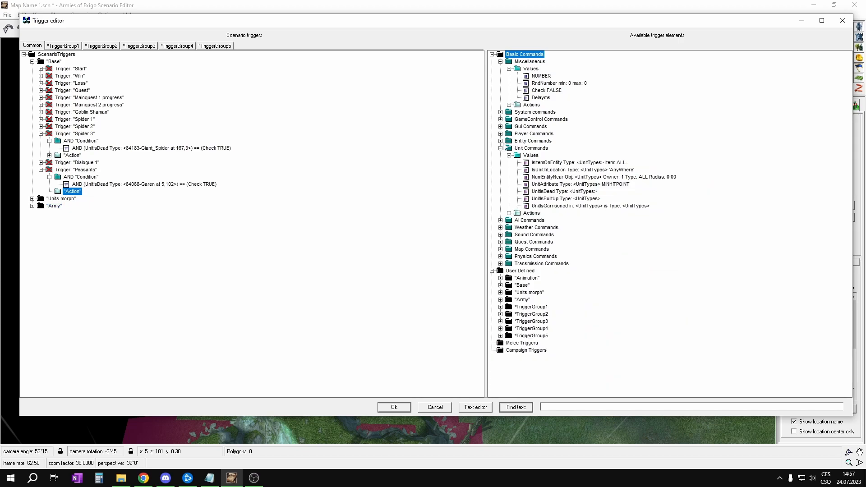
click(509, 213)
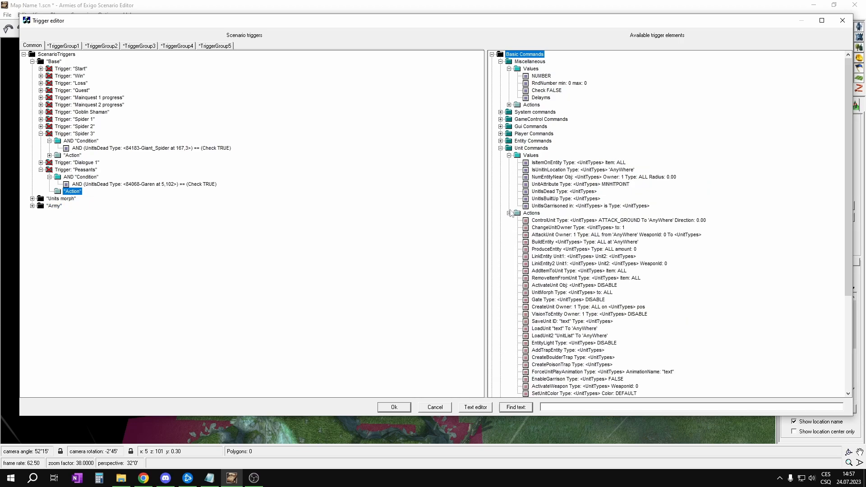
click(509, 156)
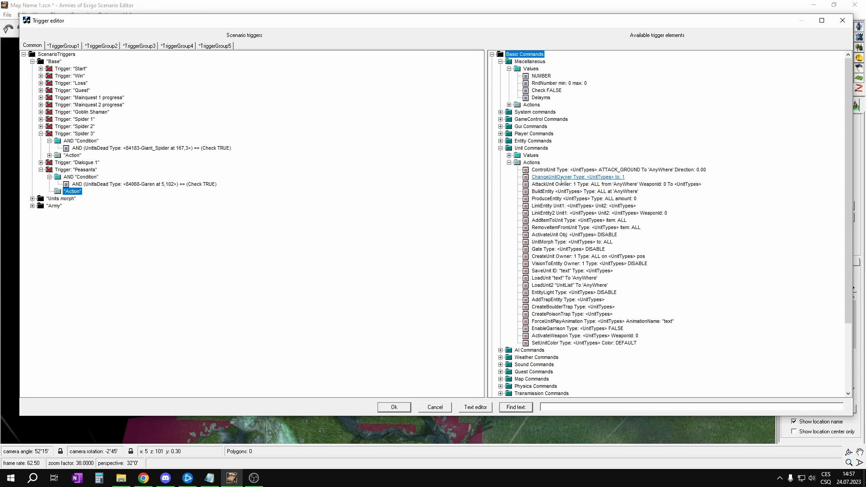
double_click(590, 177)
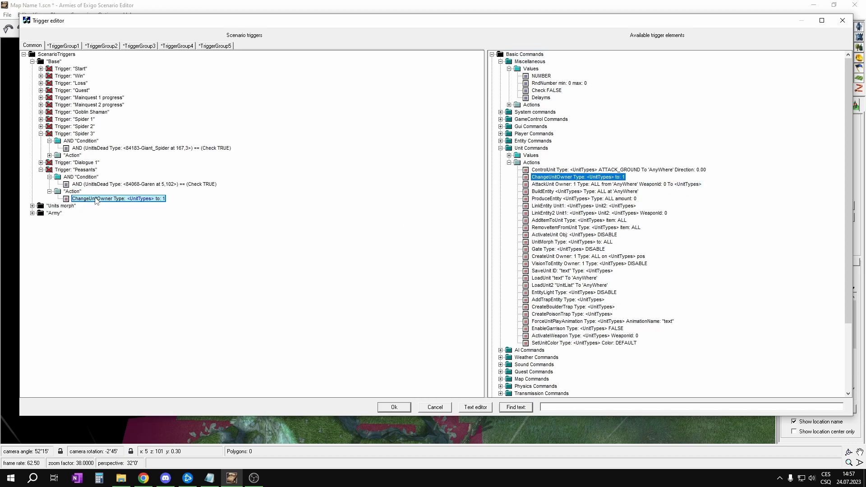
- Set the unit of the ChangeUnitOwner action to the peasant at 4,100 beside the farm shed
click(164, 200)
click(173, 201)
key(Return)
scroll(383, 191, up, 3)
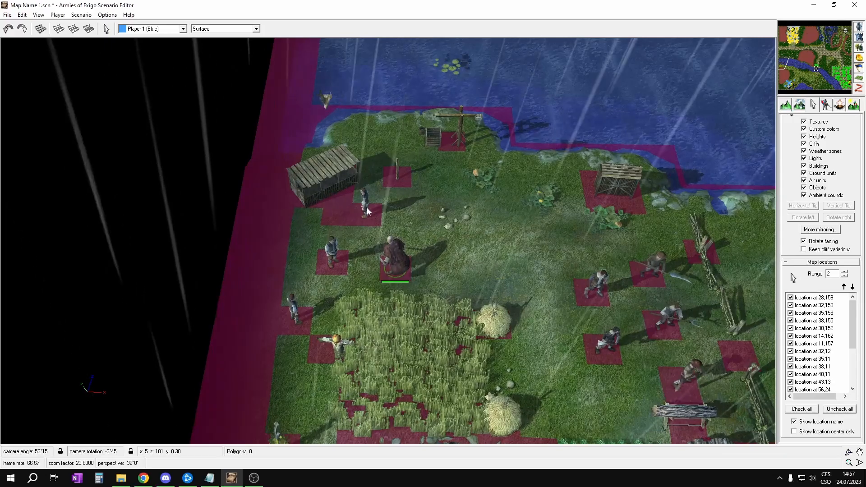
click(366, 208)
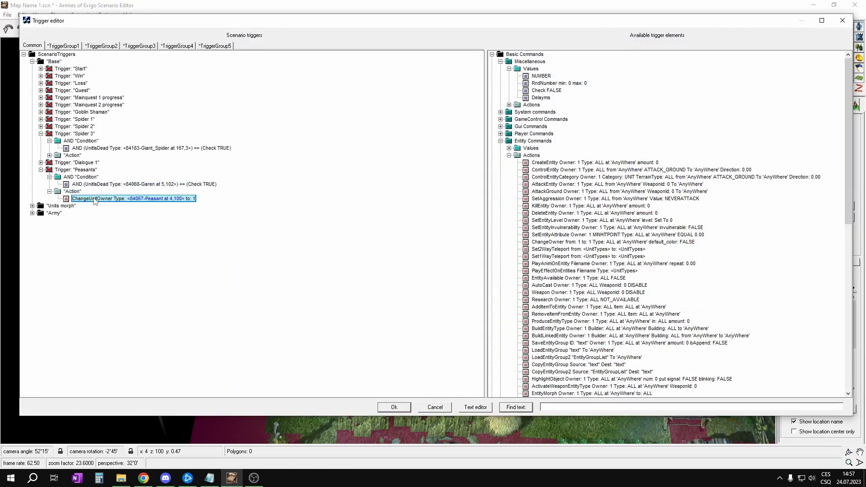
- Add ChangeUnitOwner actions for the peasant at 3,102 and the one near the scarecrow, and save the triggers
key(Return)
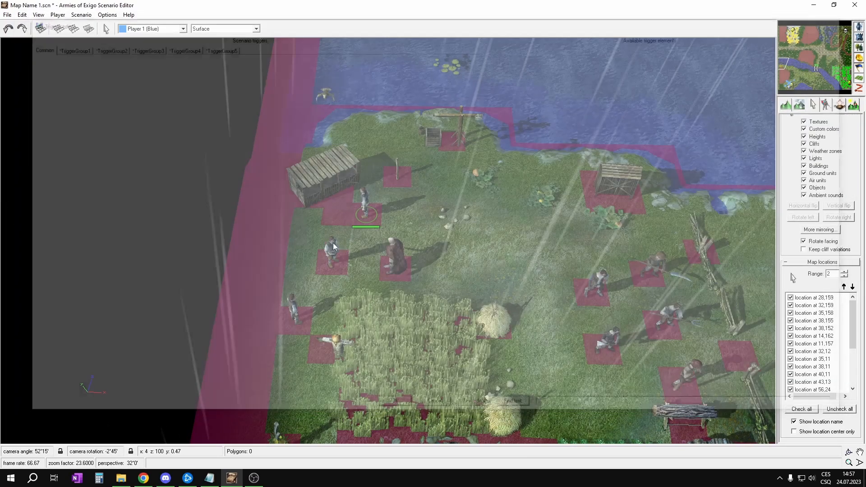
click(334, 253)
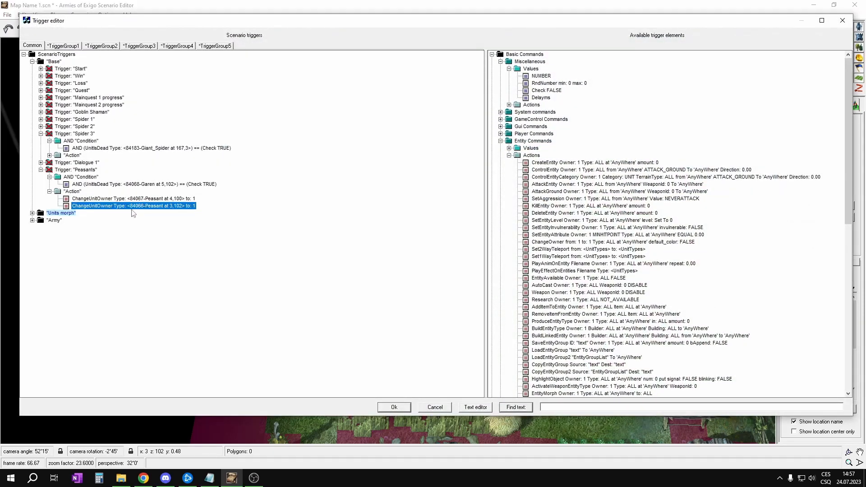
key(Return)
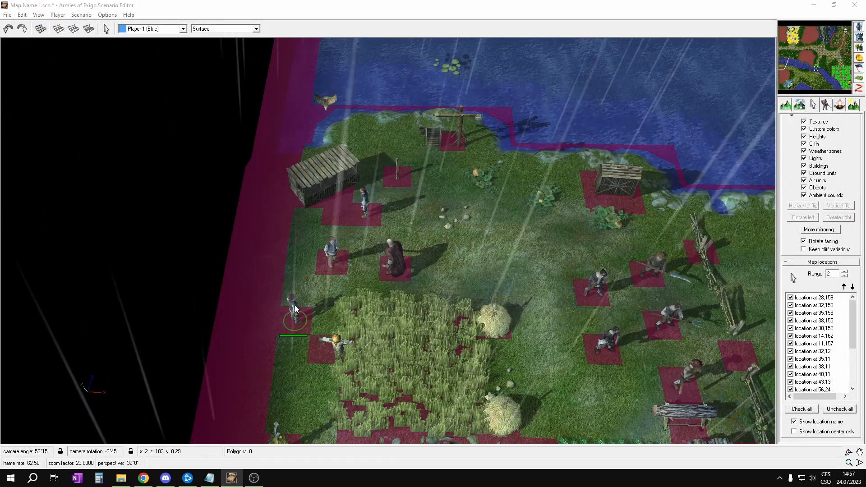
click(296, 310)
click(401, 410)
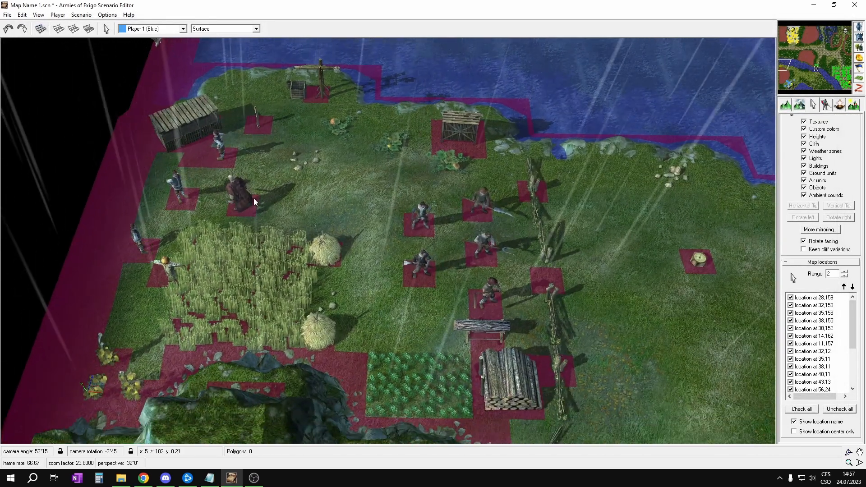
- Check Garen's entity properties and examine the group of men standing by the farm's fence
double_click(240, 193)
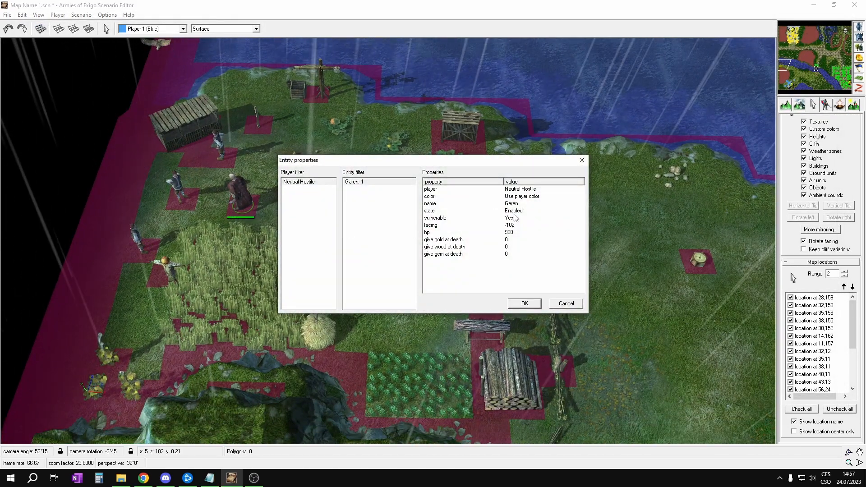
click(583, 163)
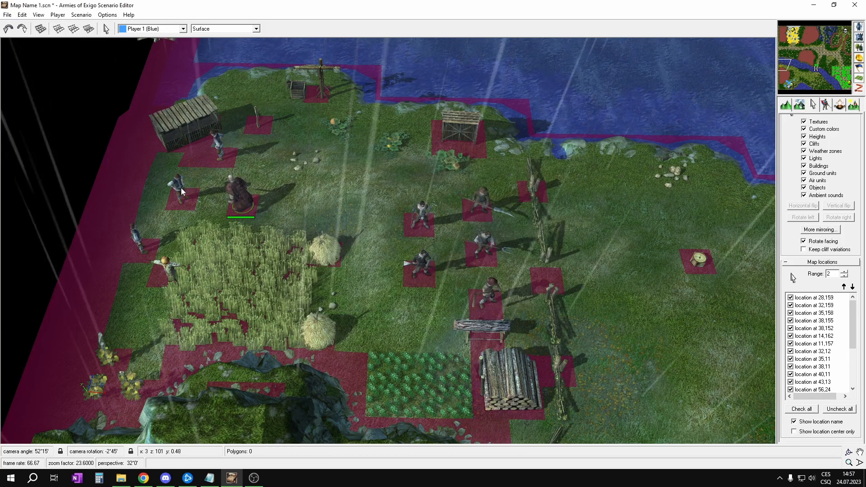
scroll(449, 243, down, 5)
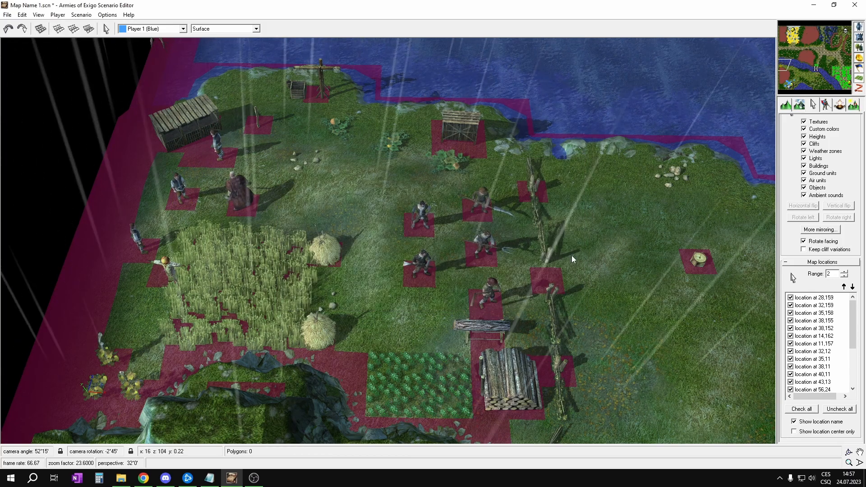
scroll(402, 207, up, 4)
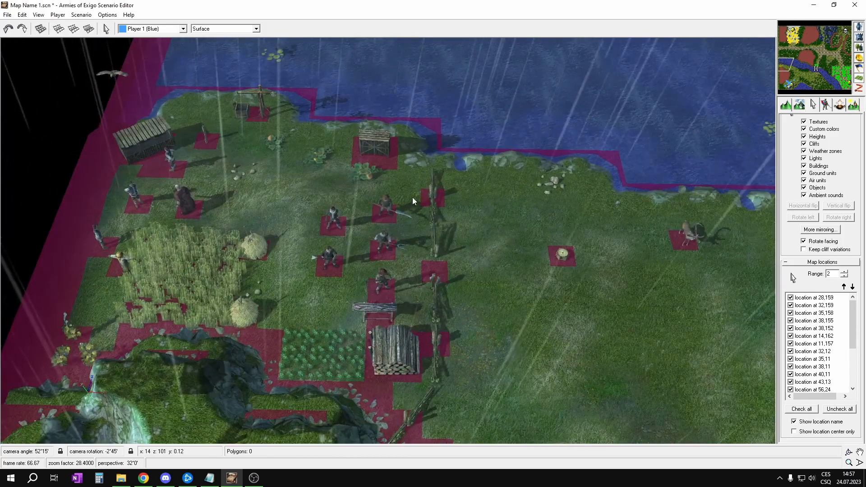
drag(406, 207, 307, 305)
click(285, 208)
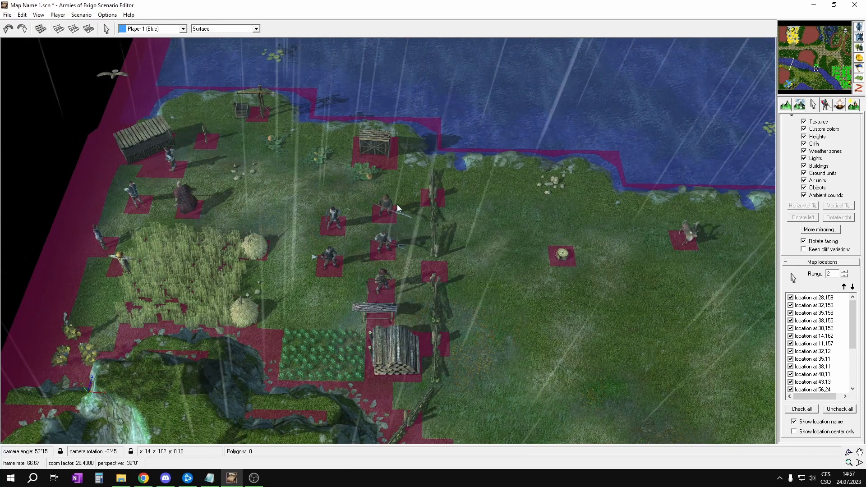
- Check the entity properties of the thug beside the mercenary camp and of the camp itself
click(183, 202)
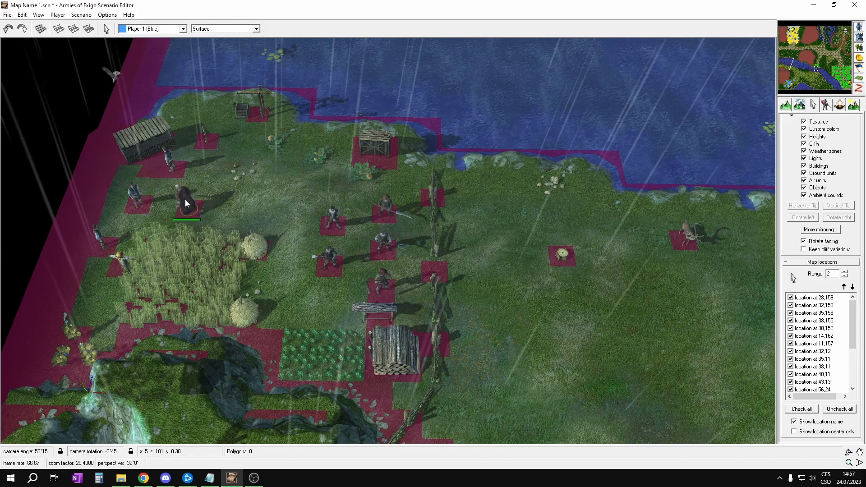
click(168, 163)
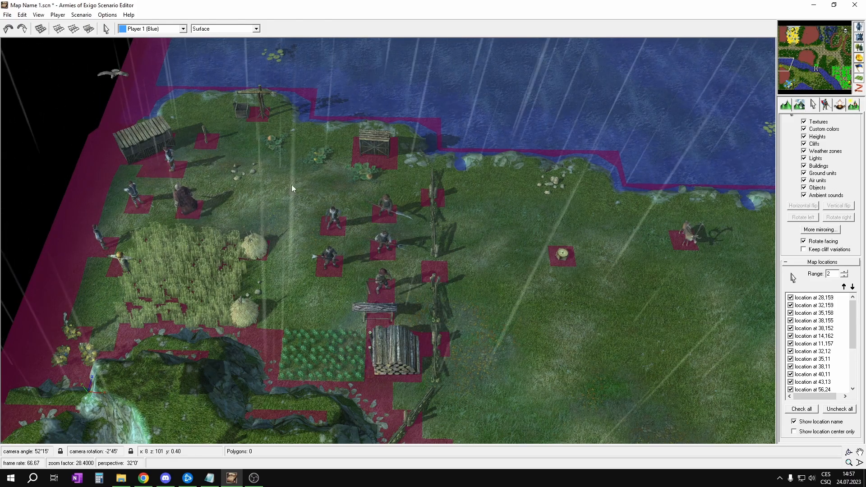
right_drag(481, 265, 483, 267)
scroll(340, 263, down, 3)
mouse_move(824, 71)
mouse_down()
mouse_move(838, 45)
mouse_move(791, 47)
mouse_move(786, 33)
mouse_move(842, 71)
mouse_move(834, 59)
mouse_up()
scroll(676, 223, down, 5)
scroll(594, 198, up, 2)
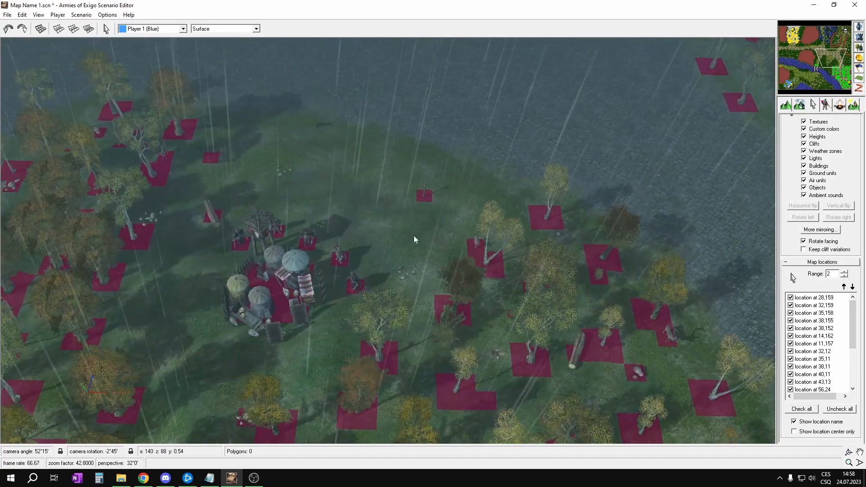
scroll(361, 242, up, 3)
double_click(299, 242)
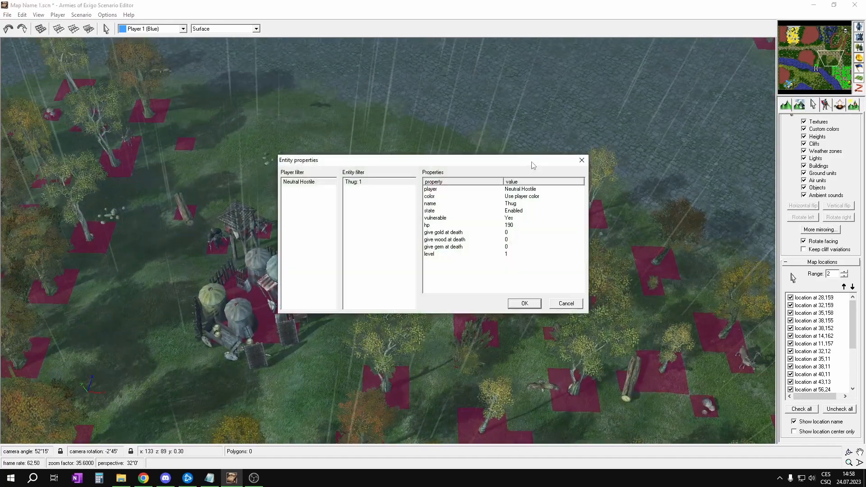
click(581, 160)
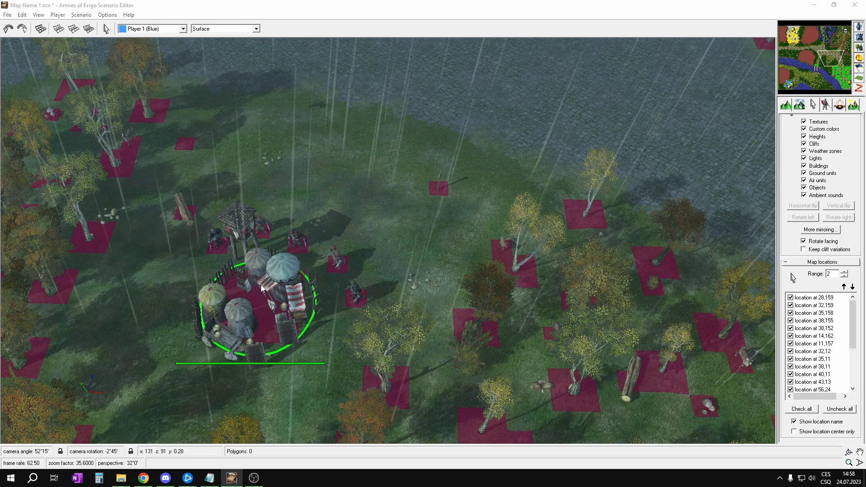
double_click(255, 302)
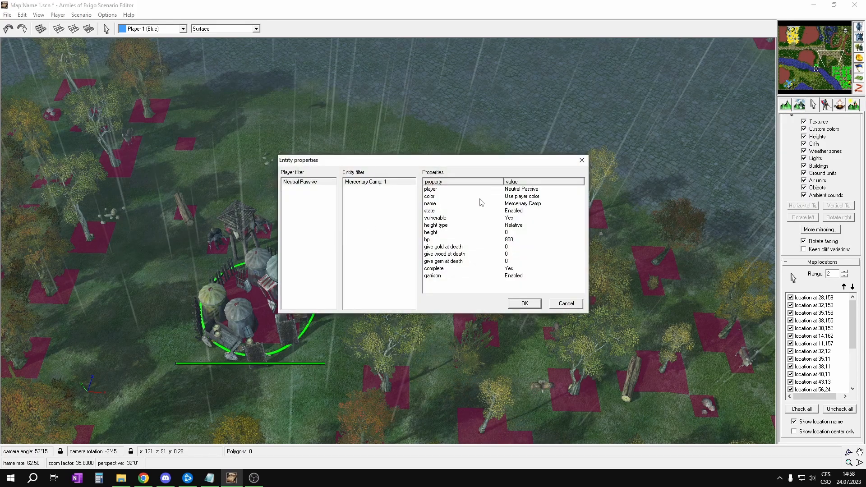
click(582, 161)
- Save the map
right_drag(300, 180, 458, 243)
right_drag(419, 176, 440, 349)
right_drag(416, 129, 649, 225)
scroll(402, 145, down, 2)
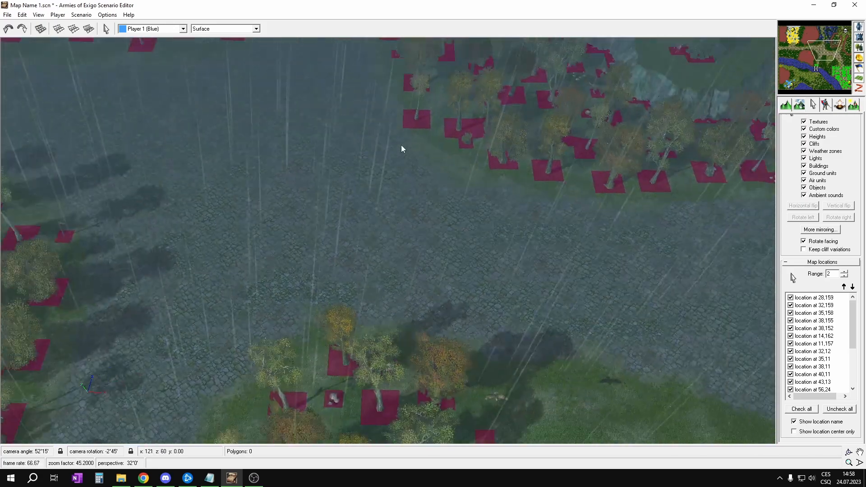
key(ctrl+s)
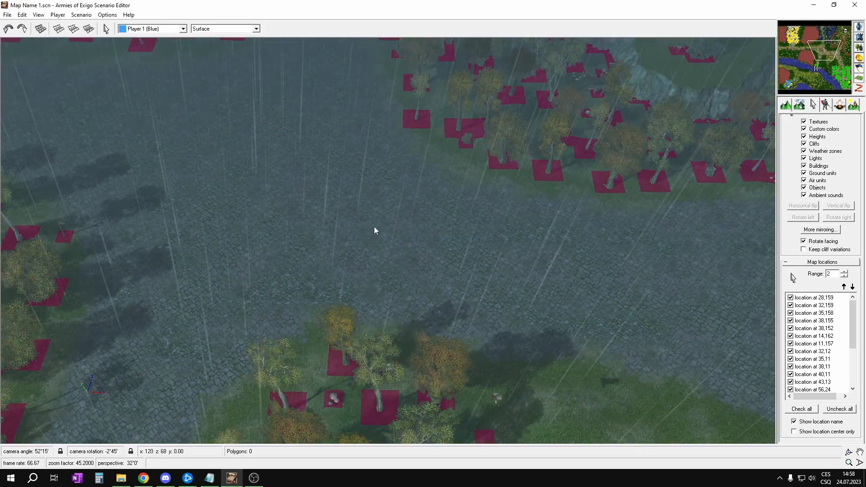
- Move the "Dialogue 1" trigger below "Peasants" in the scenario triggers and collapse the "Base" folder
key(ctrl+t)
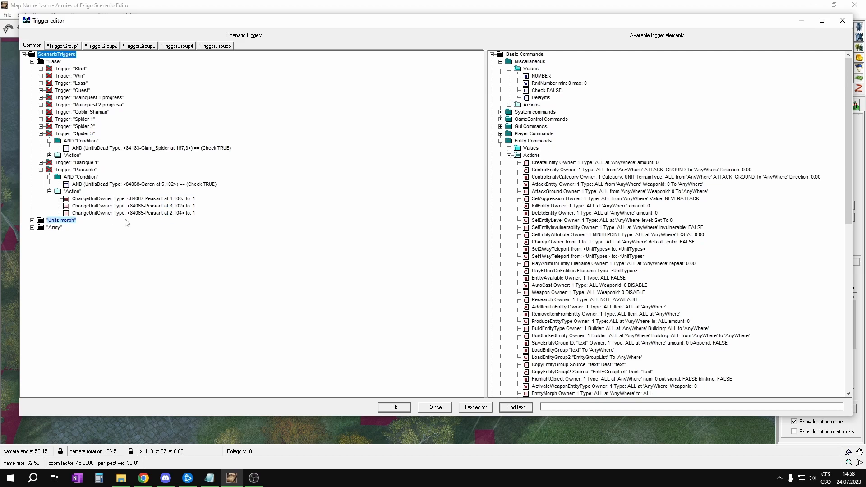
click(48, 163)
drag(48, 163, 83, 214)
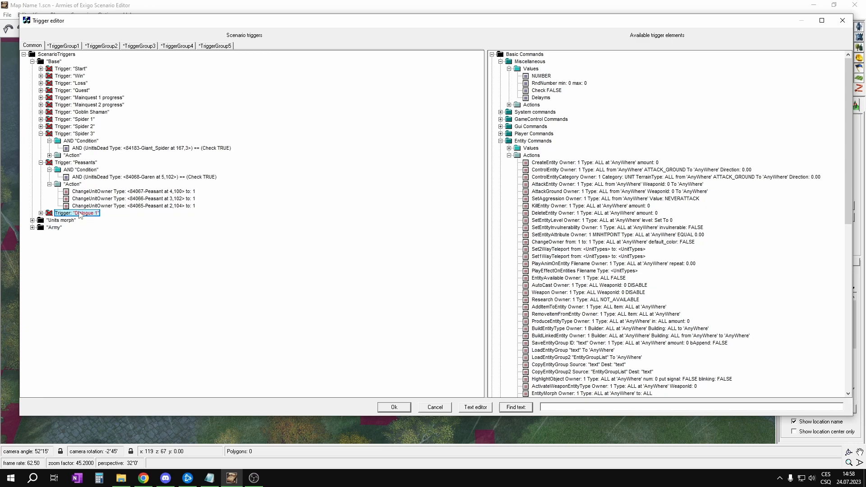
click(93, 214)
right_click(40, 63)
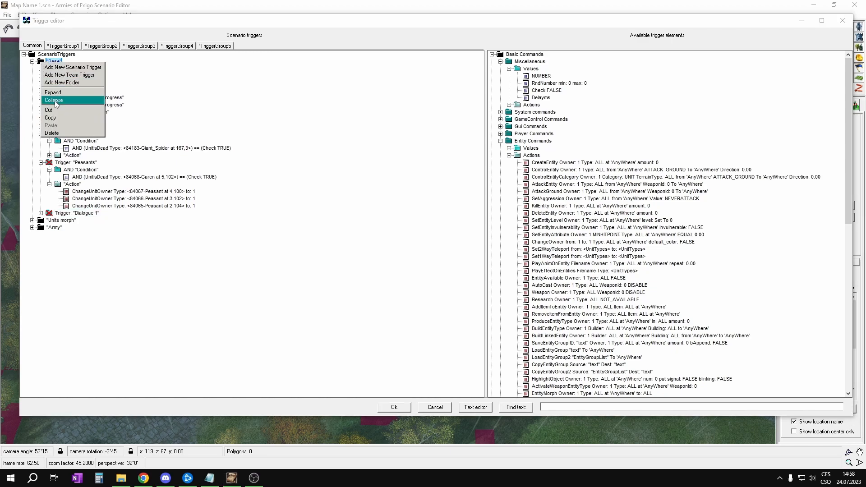
click(56, 100)
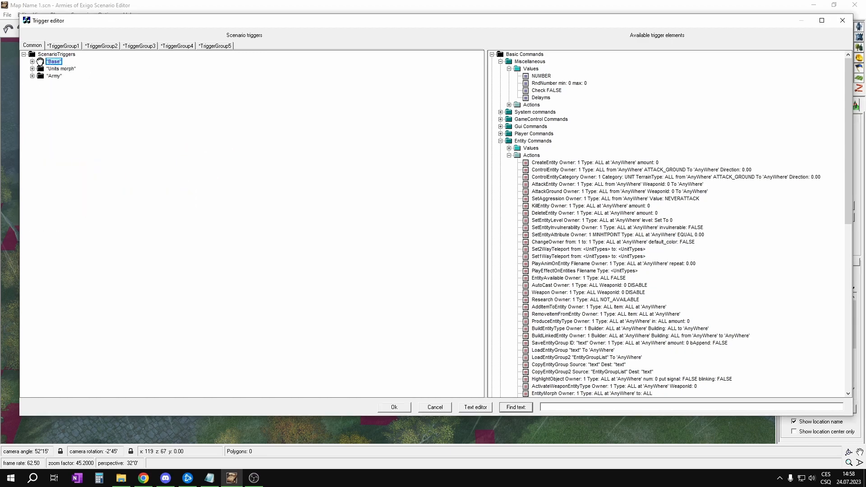
- Expand the "Units morph" folder and review the actions of its "Mana Regeneration" and "Morph - Goblin Hunter" triggers
click(32, 69)
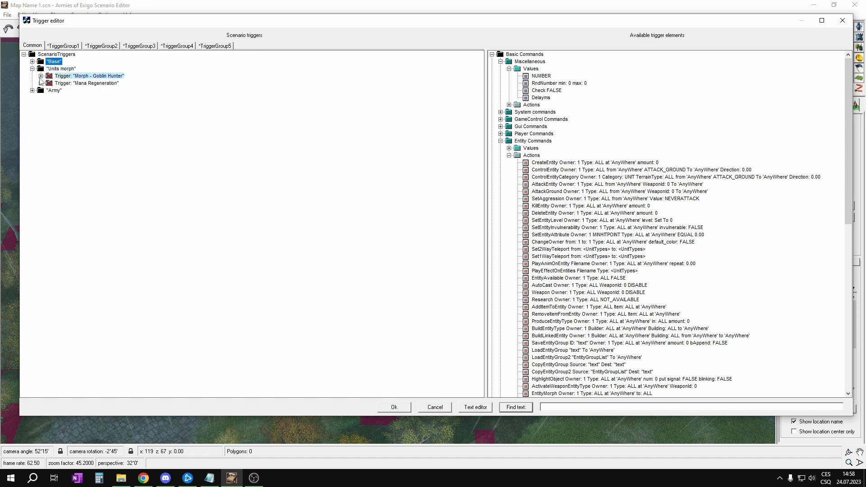
click(40, 83)
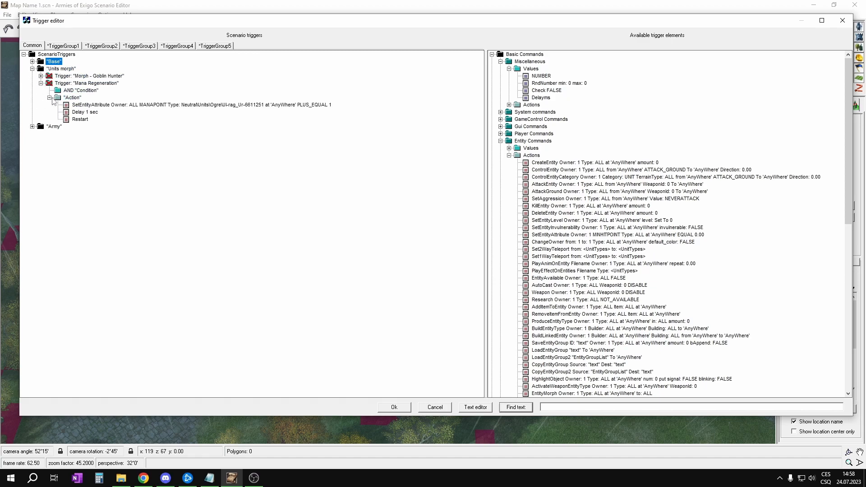
click(41, 75)
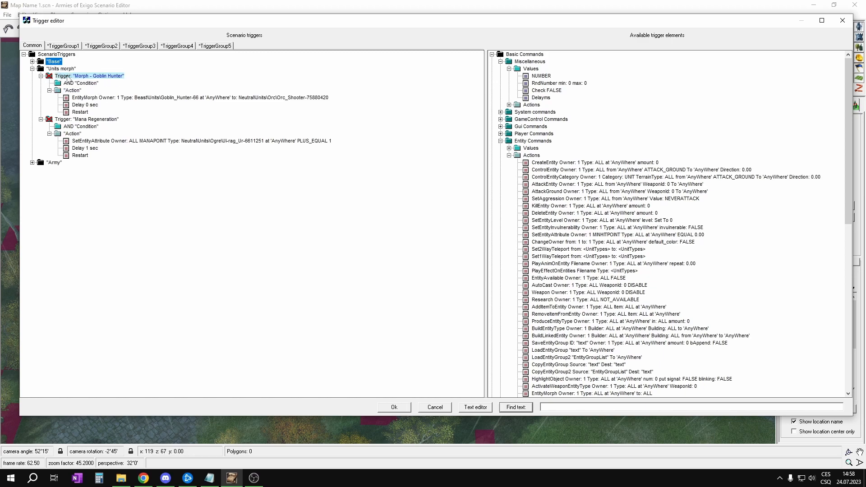
click(90, 83)
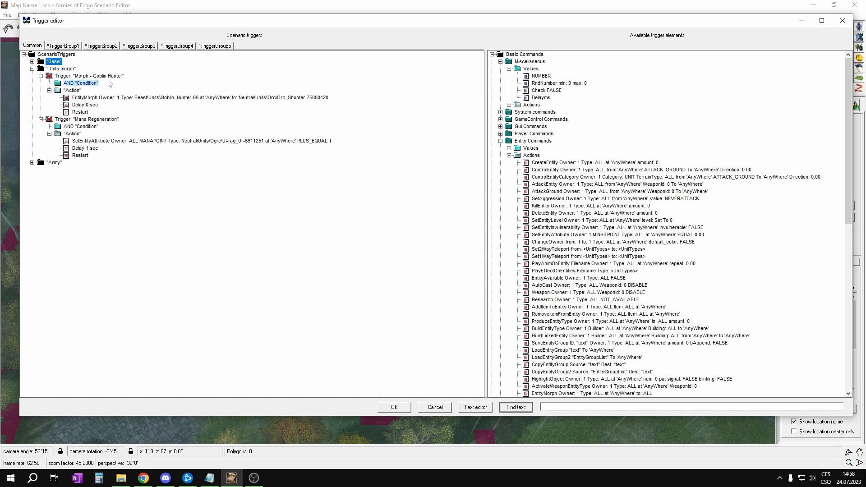
click(152, 98)
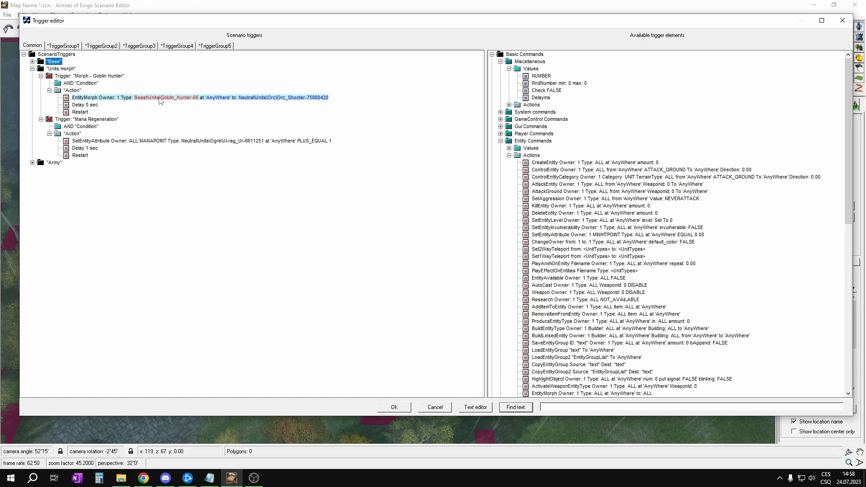
- Set the source unit type of the EntityMorph action in "Morph - Goblin Hunter" to the Empire Elf Sentinel
click(160, 98)
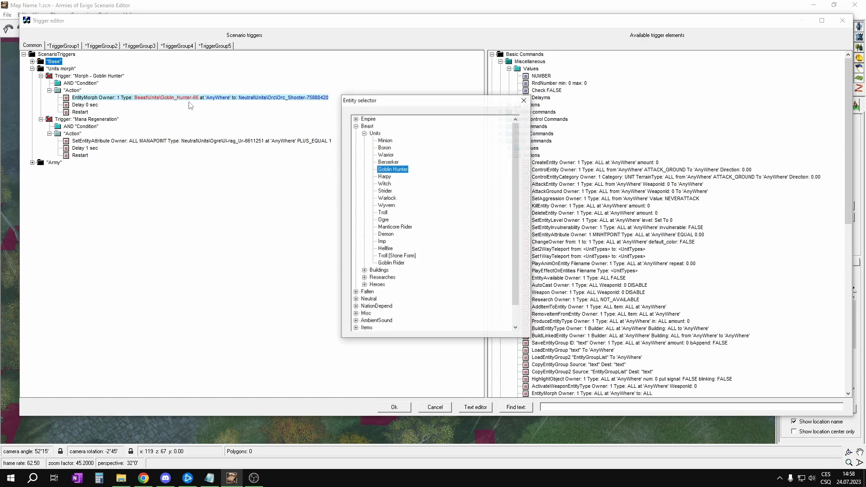
click(356, 120)
click(365, 126)
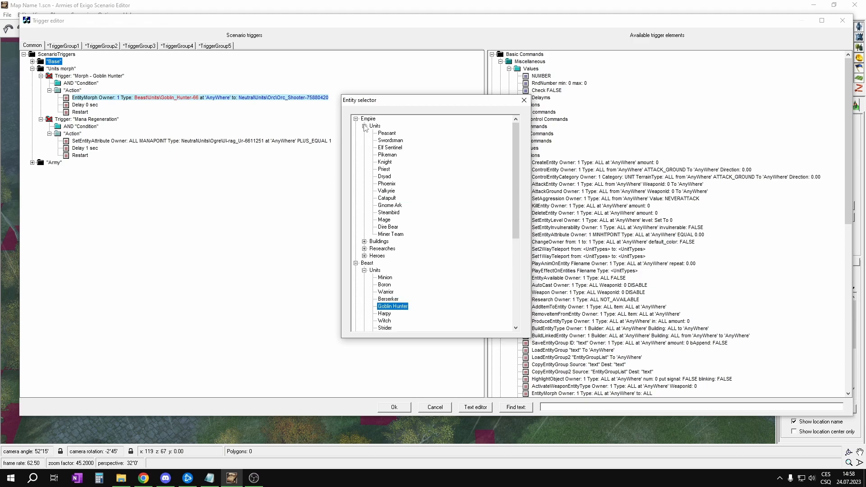
click(391, 148)
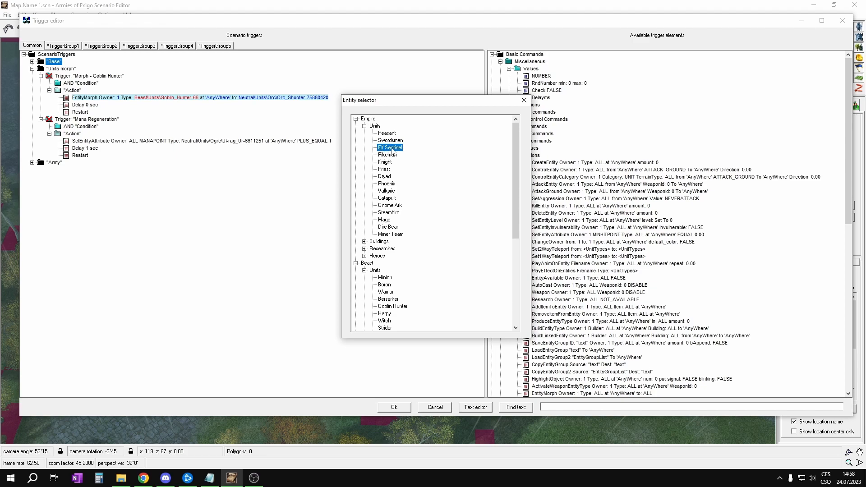
double_click(391, 148)
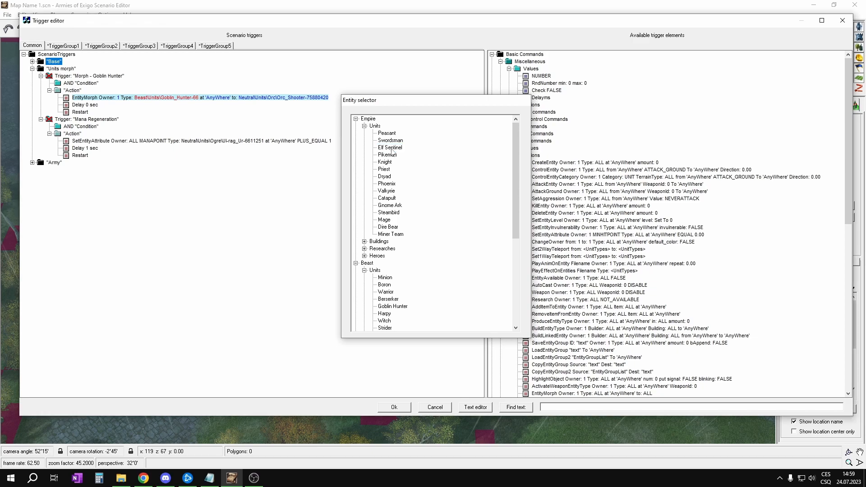
- Locate the EntityMorph action among the available entity commands
click(82, 100)
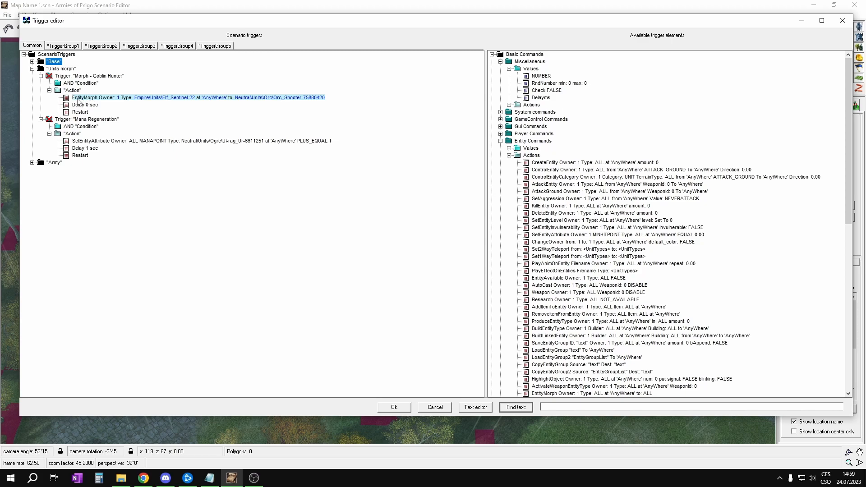
click(81, 155)
click(525, 55)
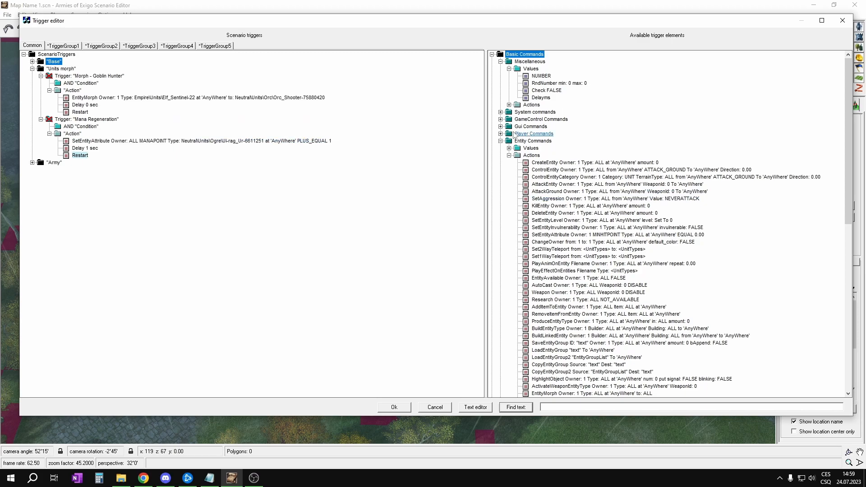
click(80, 98)
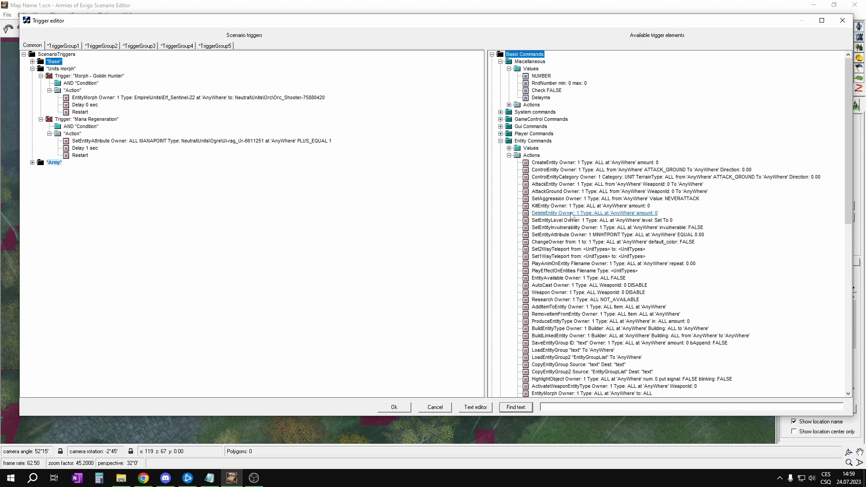
scroll(572, 215, down, 2)
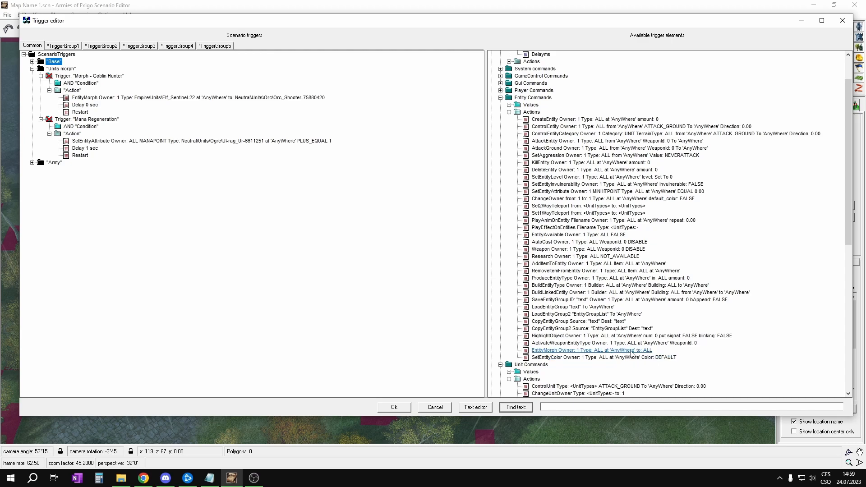
- Set the target type of the EntityMorph action to the Neutral Elf Sentinel
click(156, 99)
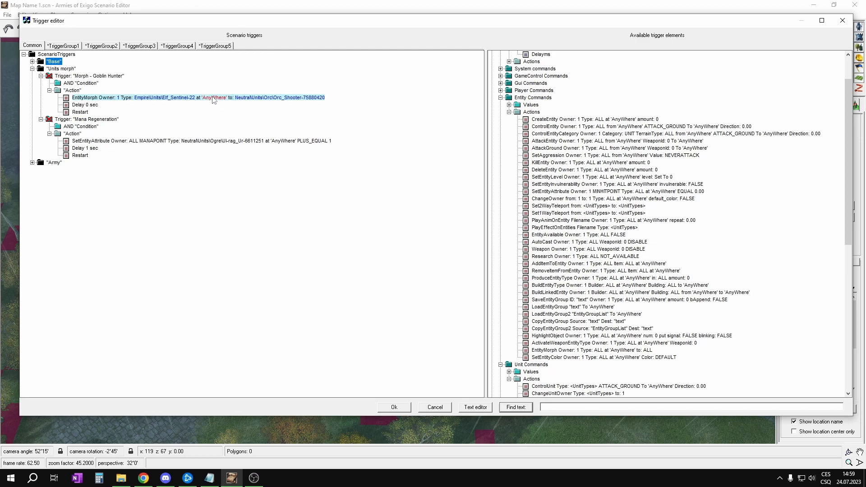
click(286, 98)
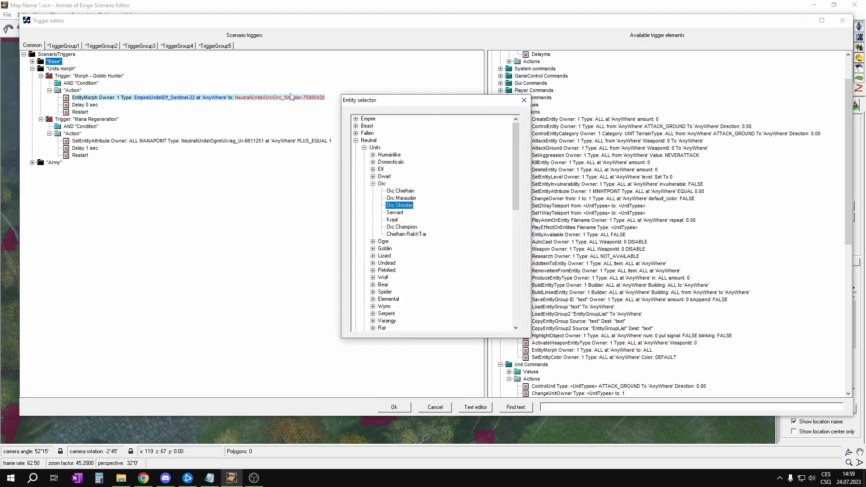
click(373, 169)
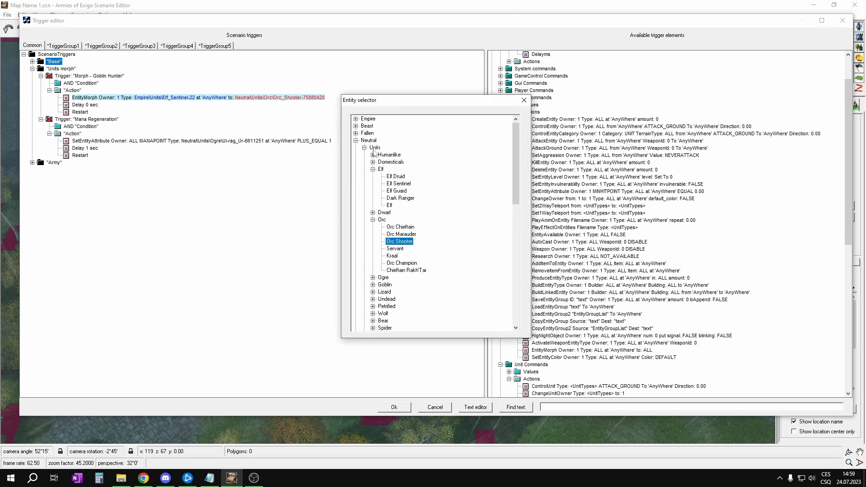
double_click(402, 184)
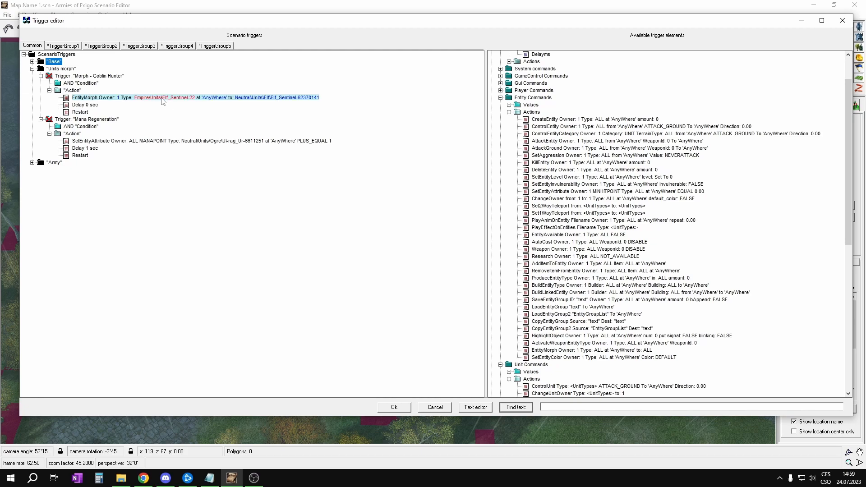
- Review the delay, restart and owner options of the "Morph - Goblin Hunter" trigger, and collapse the trigger
click(84, 105)
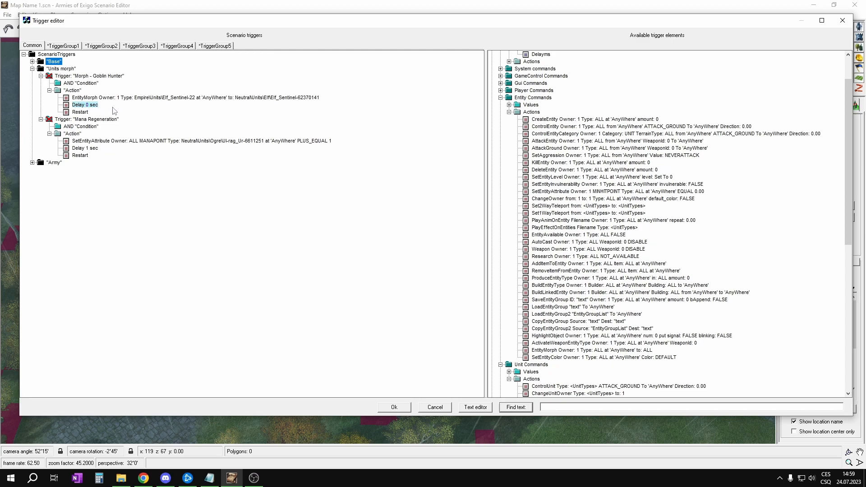
click(81, 112)
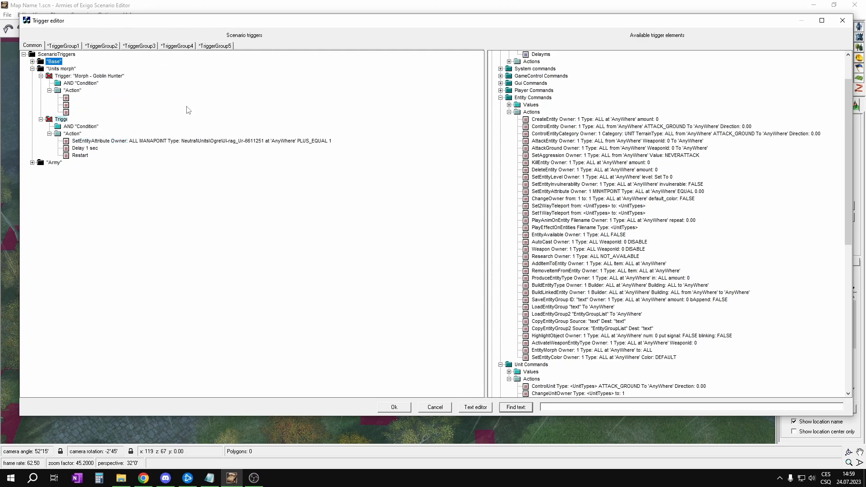
click(178, 99)
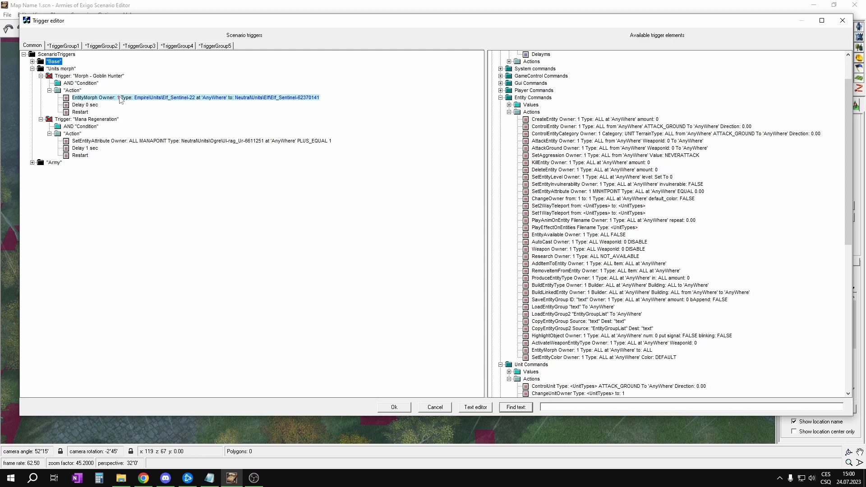
click(120, 98)
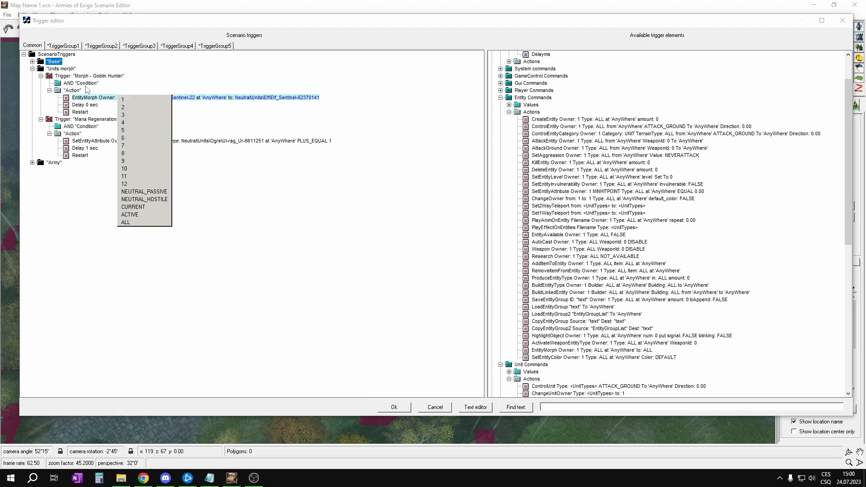
click(101, 98)
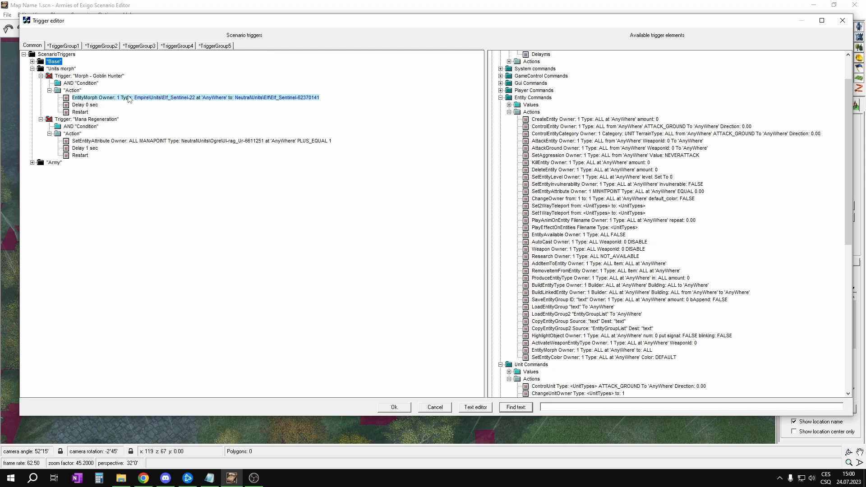
click(41, 76)
click(90, 97)
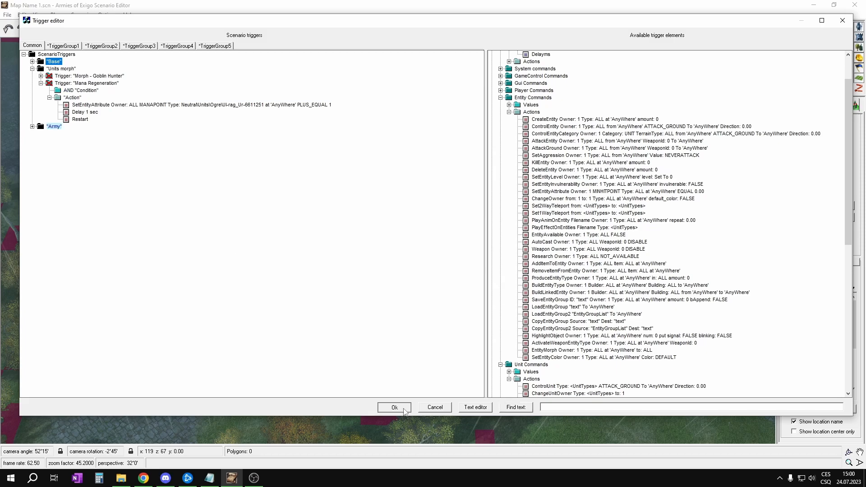
- Accept the trigger changes and close the trigger editor
click(403, 409)
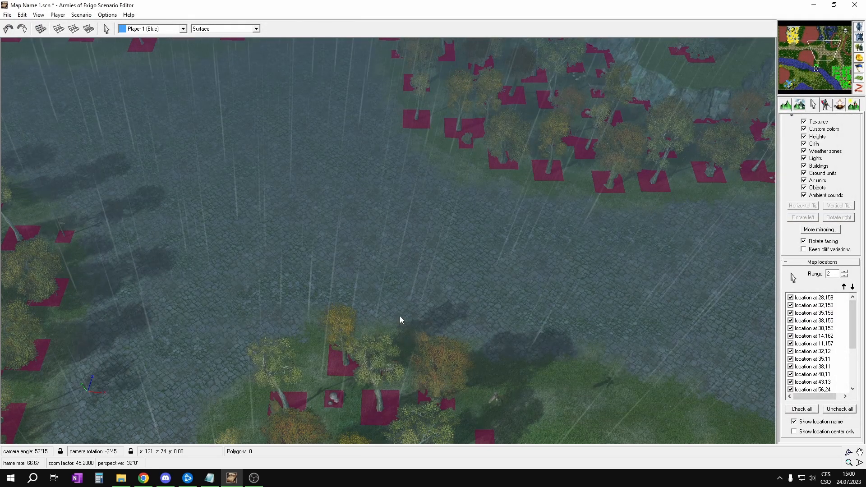
key(ctrl+p)
click(283, 120)
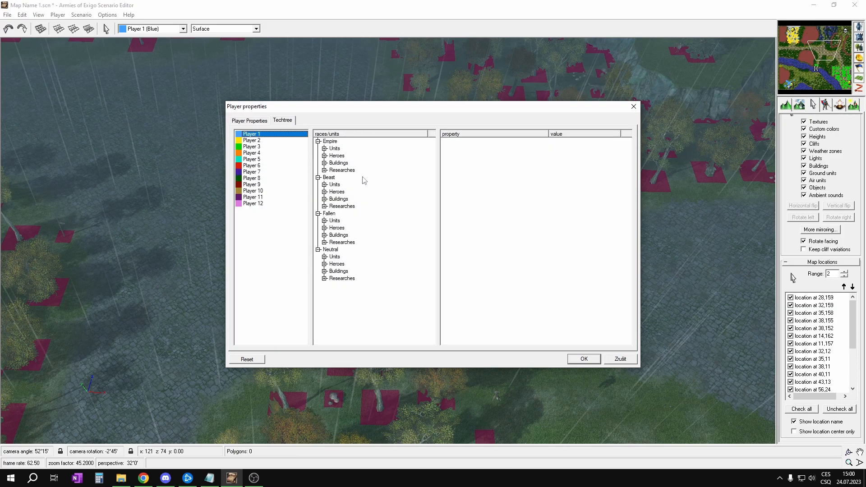
click(634, 106)
- Set the mana of the placed Captain unit near Player 1's base to 100
click(803, 71)
right_drag(534, 178, 375, 264)
double_click(383, 248)
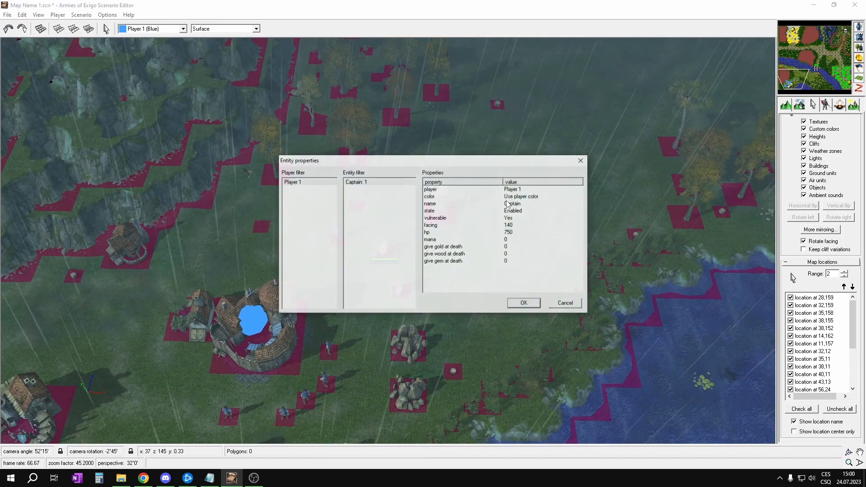
click(509, 240)
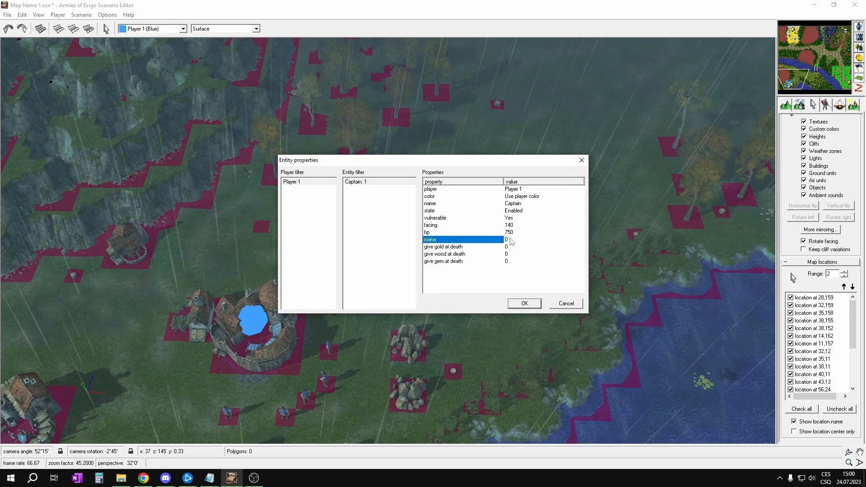
text(1)
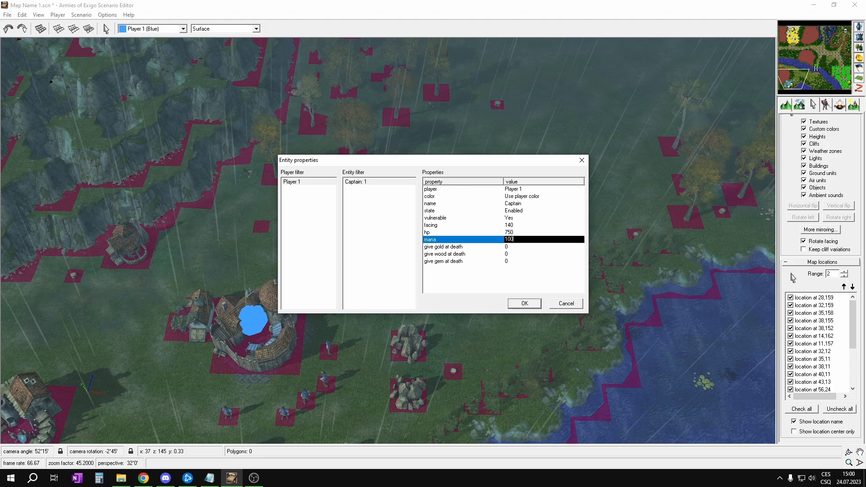
text(00)
key(Return)
click(525, 303)
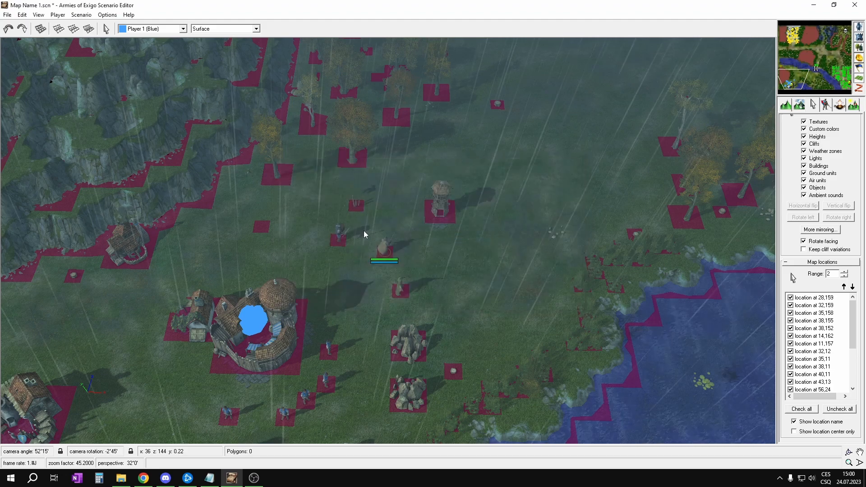
- Examine the Empire Captain's tech tree stats and Short Sword damage with all twelve players selected
double_click(456, 257)
click(282, 120)
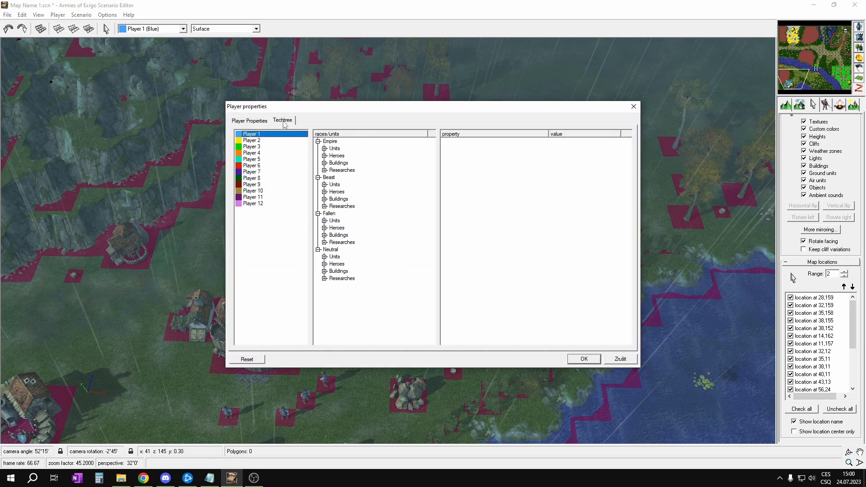
double_click(329, 148)
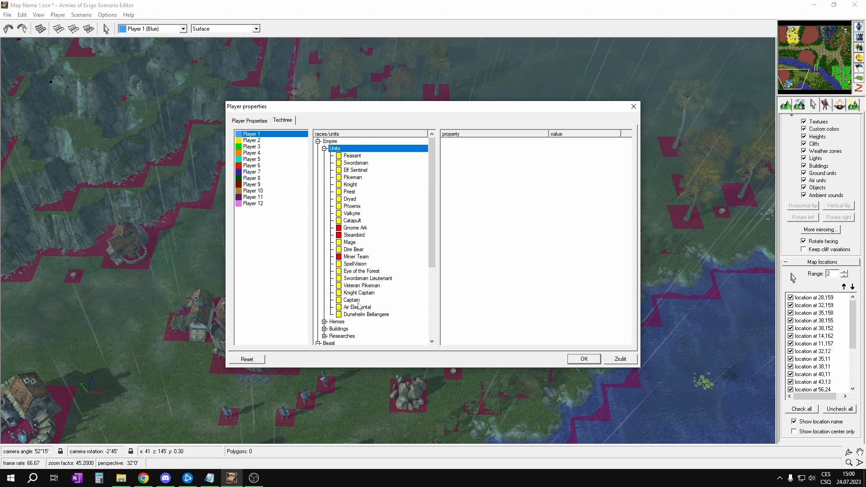
click(352, 300)
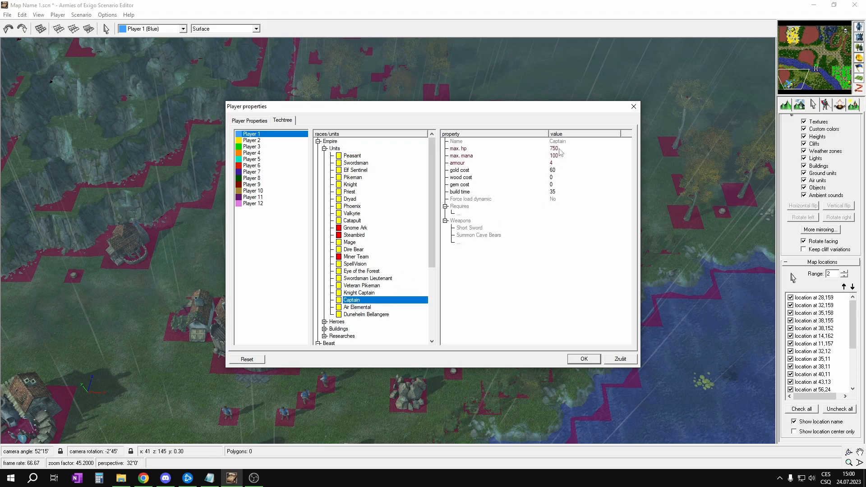
shift+click(253, 203)
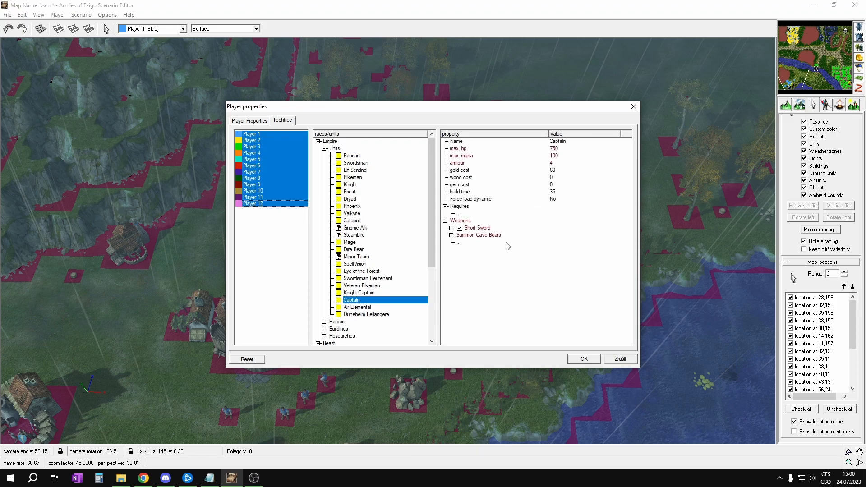
click(452, 229)
scroll(469, 271, down, 3)
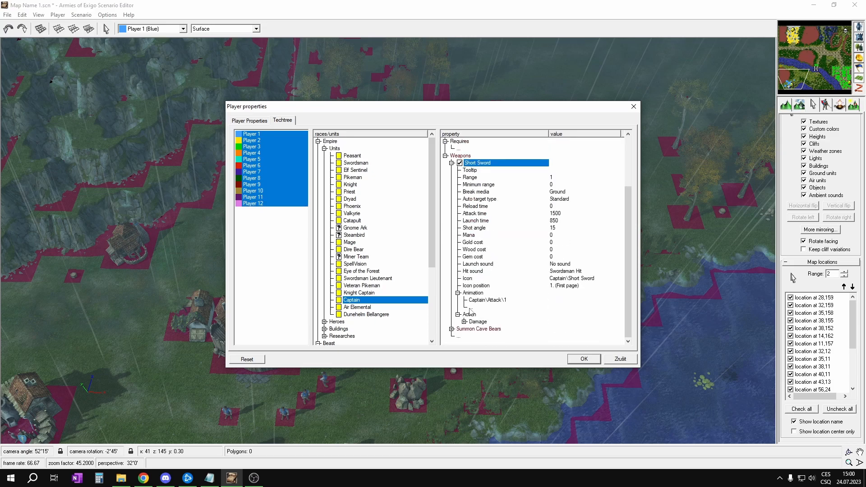
click(464, 322)
scroll(472, 294, down, 1)
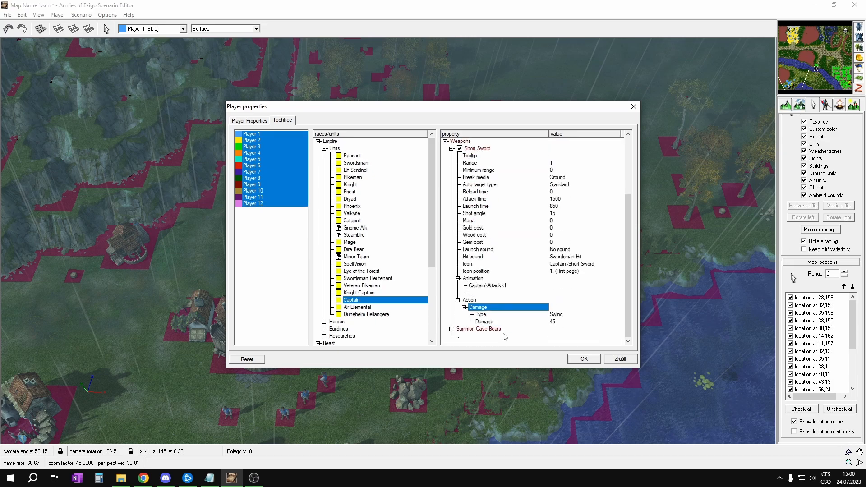
- Examine the Captain's Summon Cave Bears weapon, including its mana cost and the summoned unit, amount and lifetime
click(452, 328)
scroll(453, 332, down, 5)
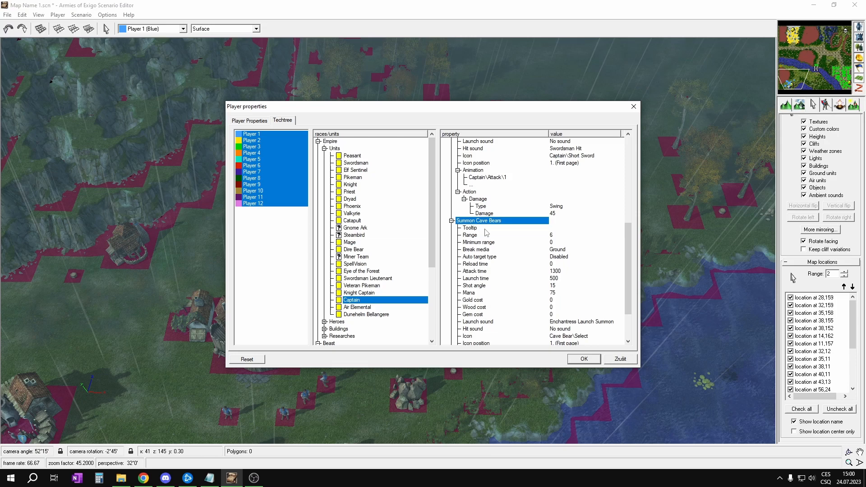
scroll(486, 233, down, 2)
click(464, 329)
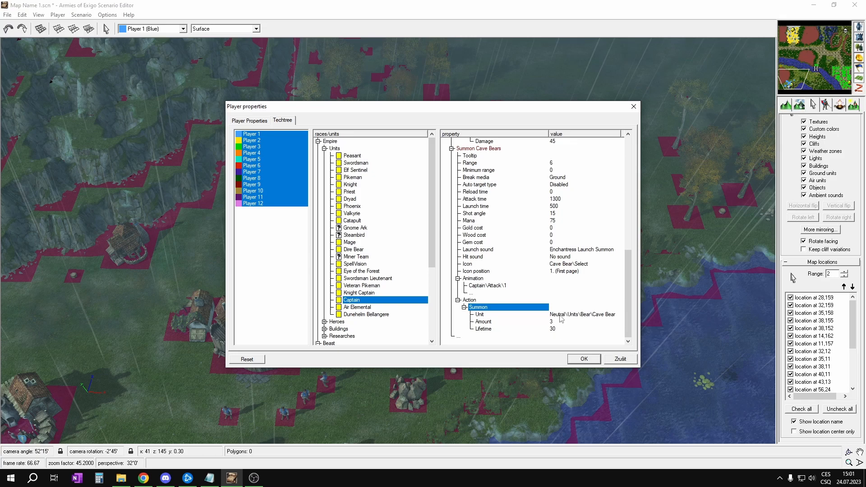
scroll(566, 248, up, 10)
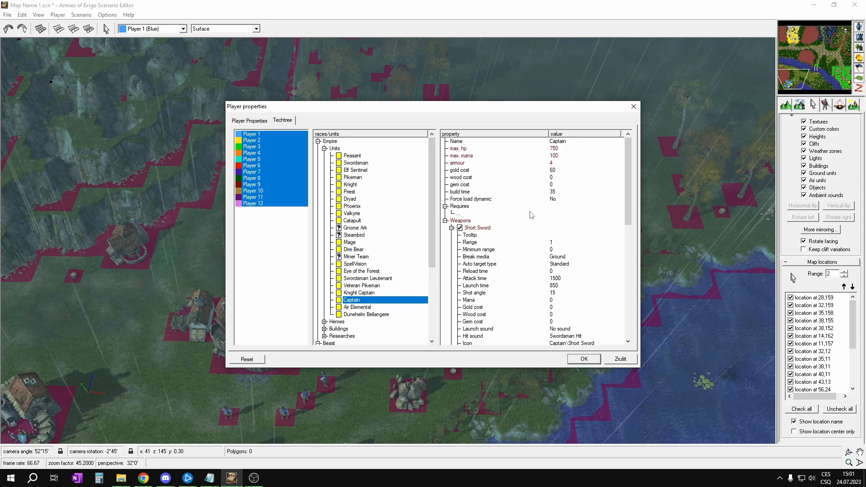
scroll(526, 225, down, 9)
scroll(526, 224, down, 3)
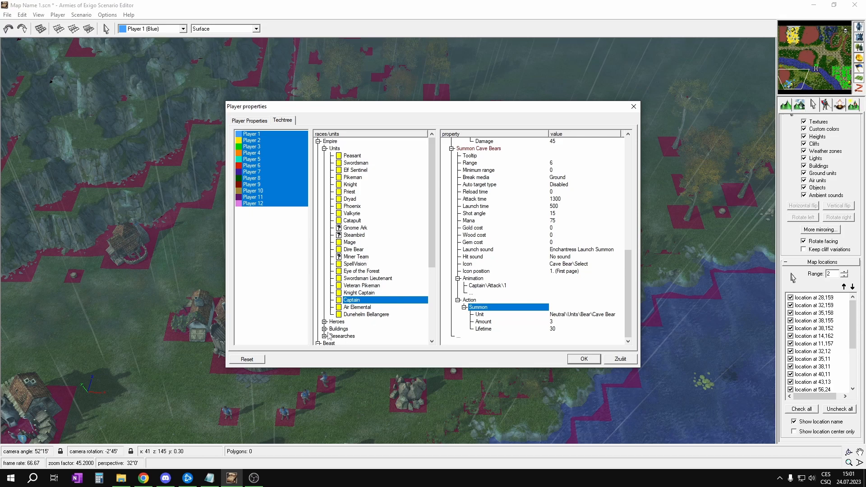
- Find the Cave Bear among the Neutral units and examine its stats and Claws damage
scroll(329, 337, down, 5)
click(325, 315)
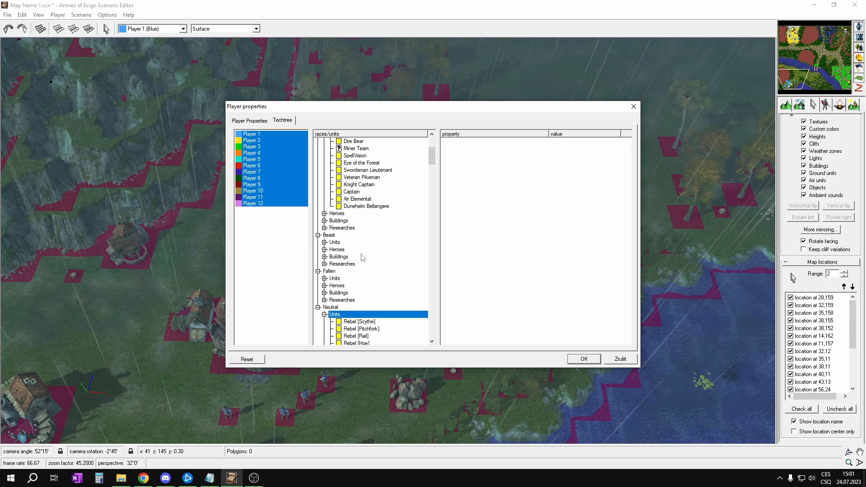
scroll(362, 257, down, 15)
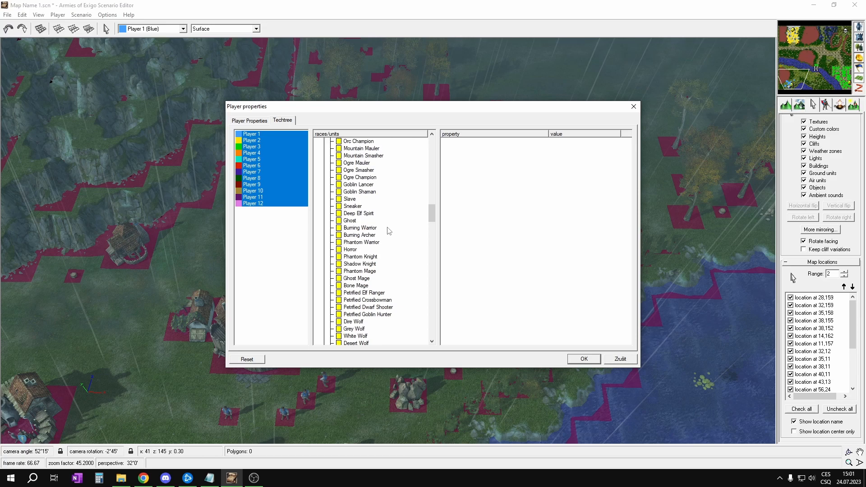
scroll(389, 231, down, 4)
click(357, 264)
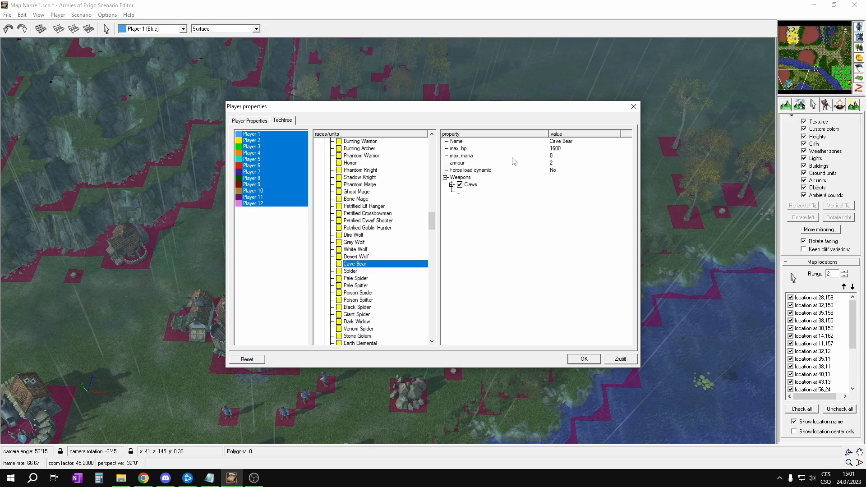
click(451, 184)
scroll(480, 244, down, 1)
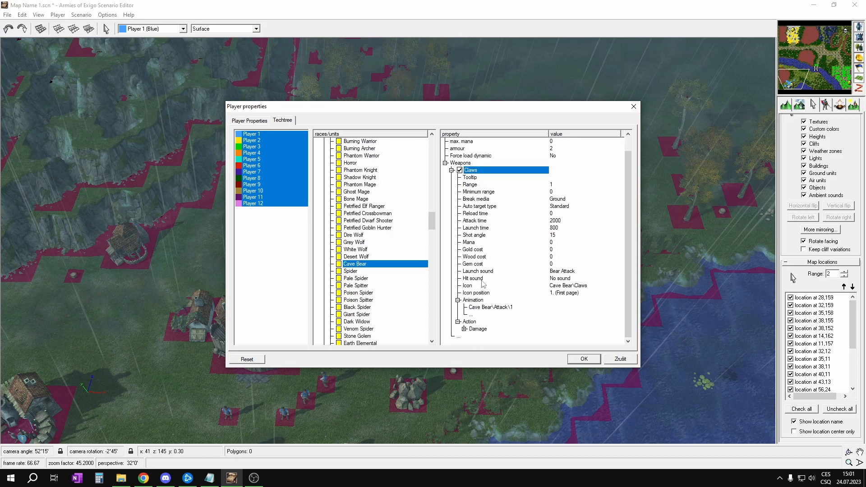
click(464, 330)
scroll(503, 294, down, 1)
scroll(508, 271, up, 2)
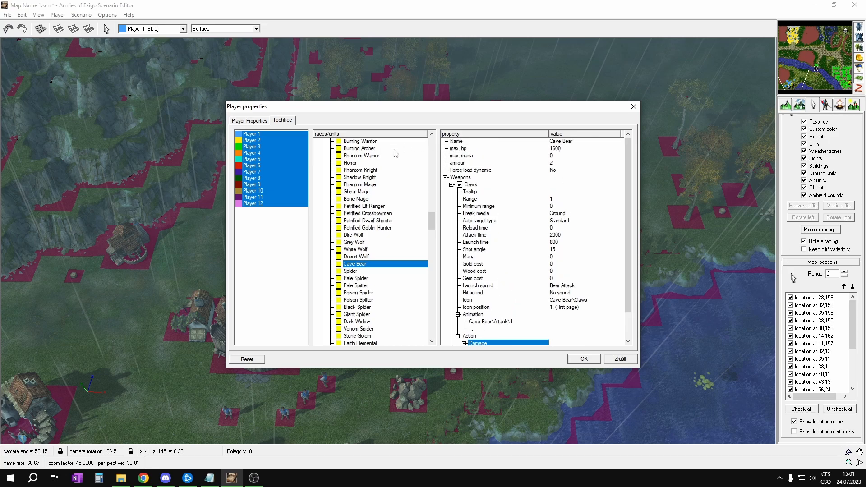
- Return to the Empire Captain and review the summon action of its Summon Cave Bears weapon
scroll(401, 151, up, 20)
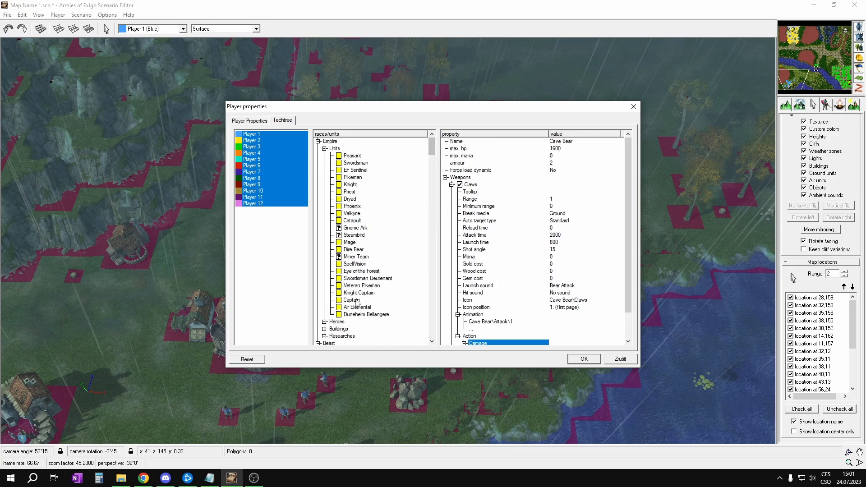
click(351, 300)
double_click(469, 235)
scroll(469, 331, down, 3)
double_click(467, 331)
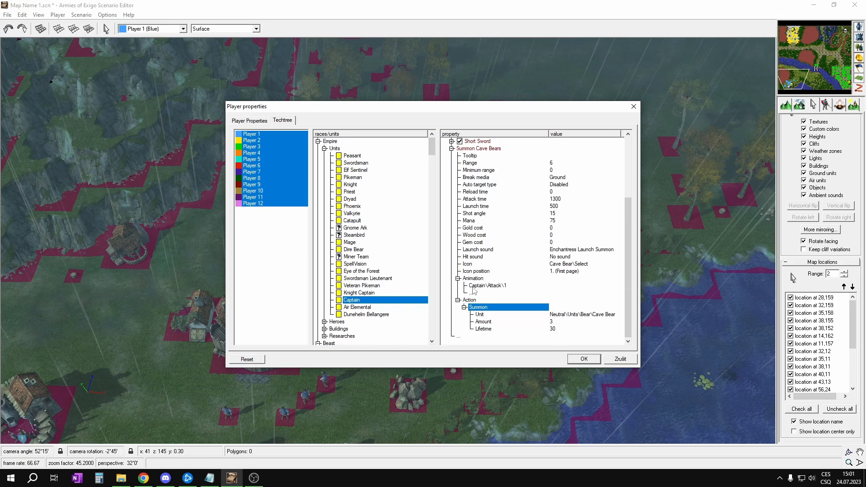
- Compare the Captain's Short Sword damage with its base stats and summoning ability
scroll(470, 276, up, 4)
double_click(456, 229)
scroll(466, 247, down, 3)
scroll(467, 248, down, 3)
double_click(469, 257)
scroll(468, 260, down, 2)
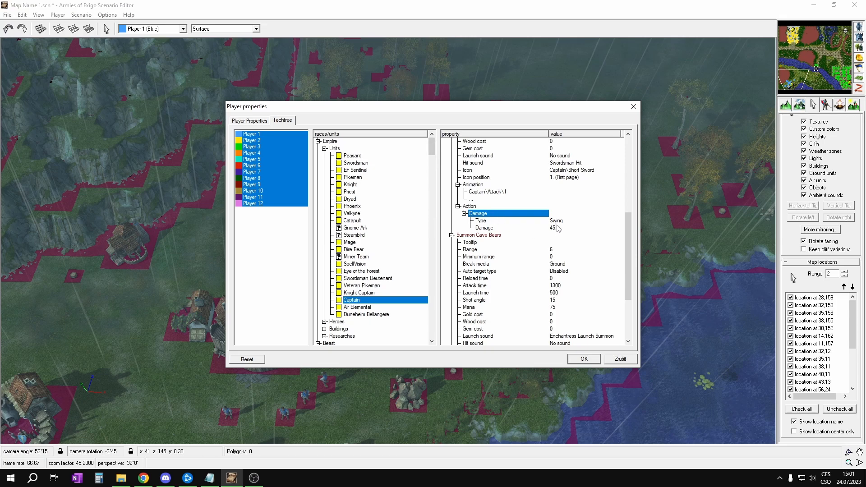
scroll(559, 229, up, 2)
scroll(534, 166, up, 6)
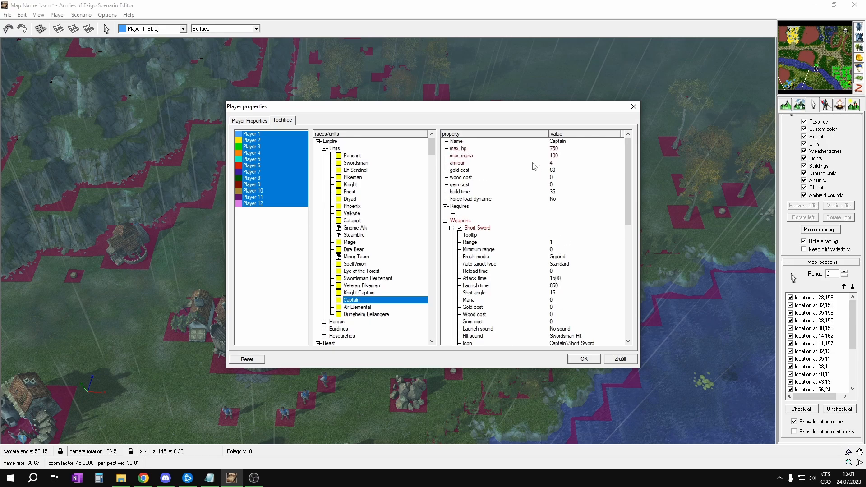
scroll(565, 147, down, 8)
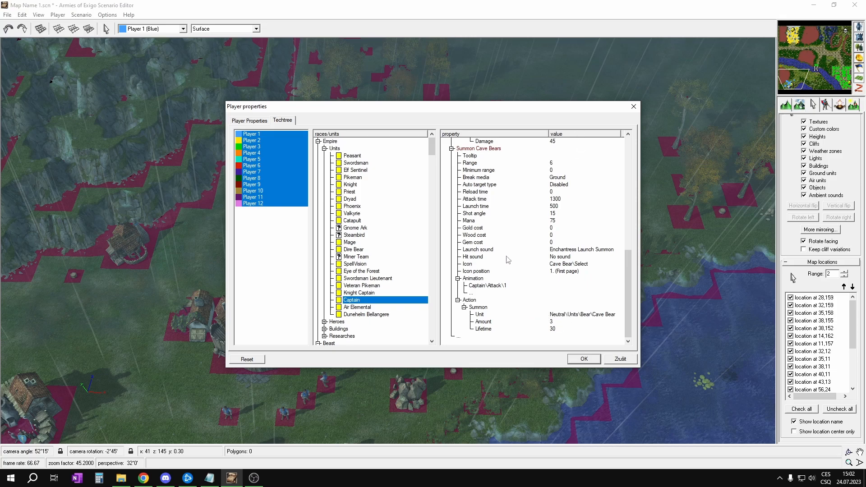
scroll(508, 254, up, 10)
scroll(509, 254, down, 10)
- Set the Neutral Cave Bear's maximum hit points to 500 for Player 1 only
drag(433, 149, 432, 213)
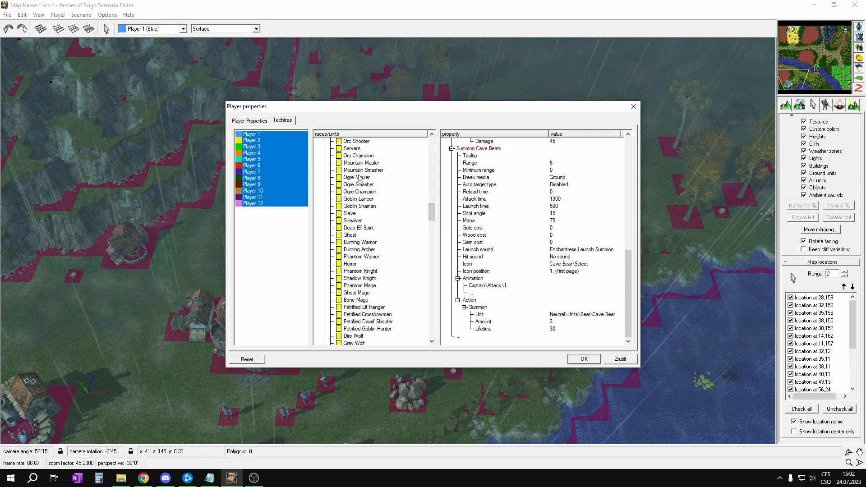
scroll(372, 234, down, 6)
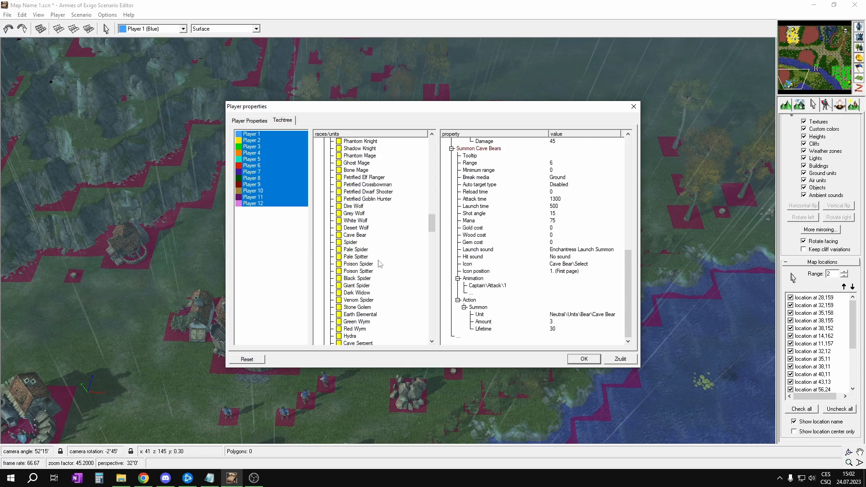
click(355, 235)
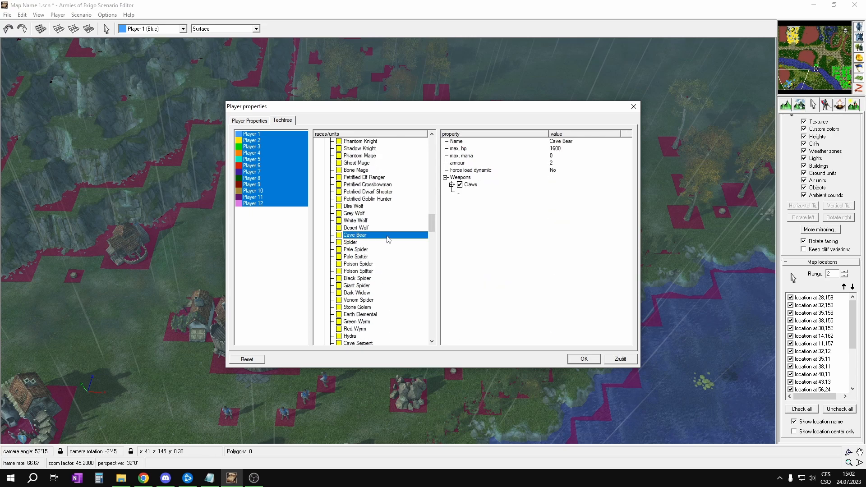
click(256, 134)
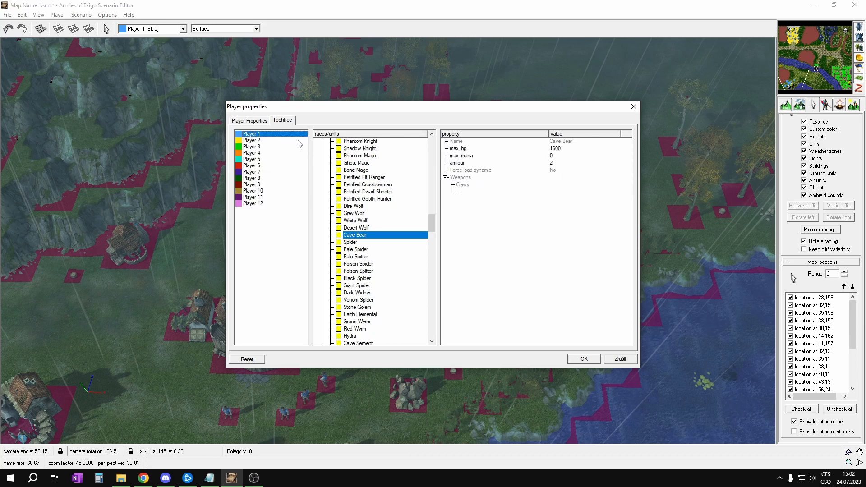
click(557, 152)
click(558, 151)
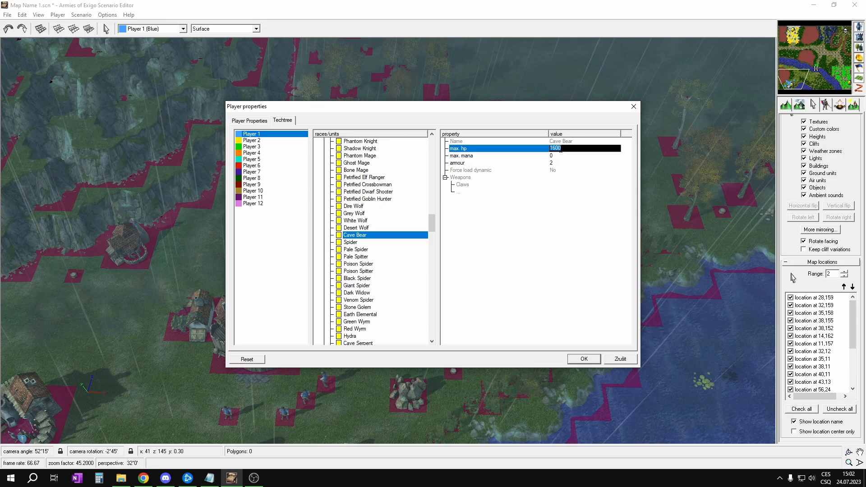
text(500)
key(Return)
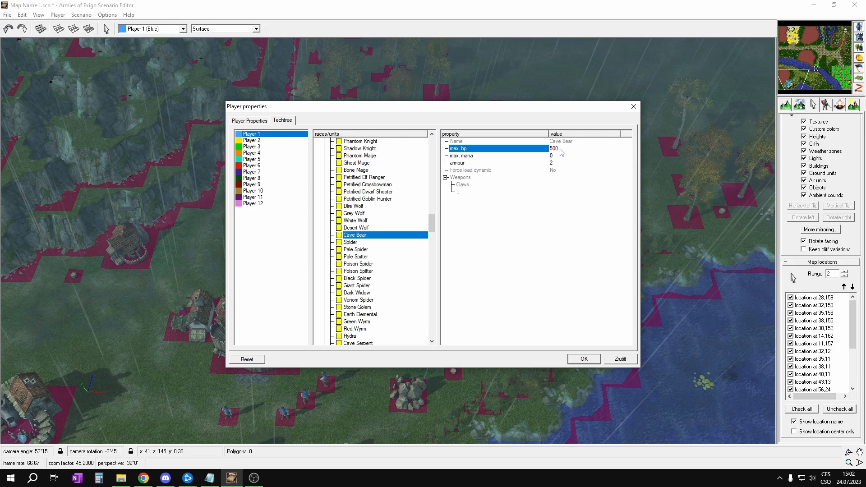
- Set the Cave Bear's Claws damage to 30 for all twelve players and accept the player properties
shift+click(260, 206)
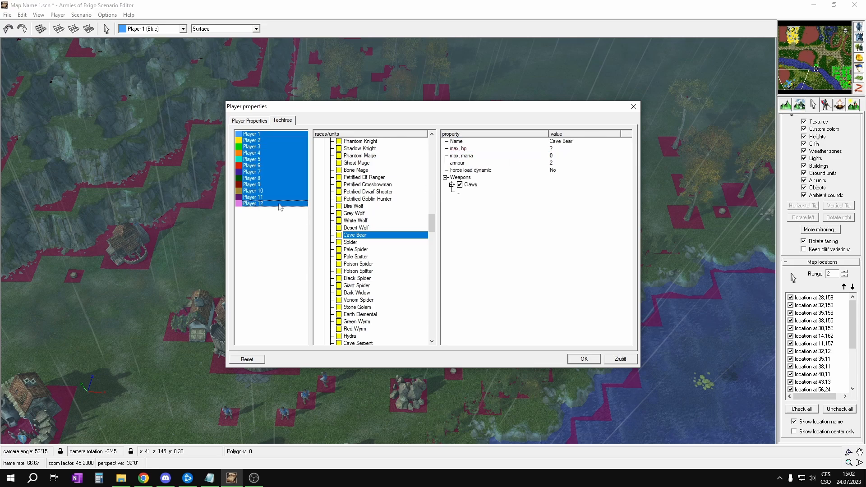
click(453, 185)
click(463, 328)
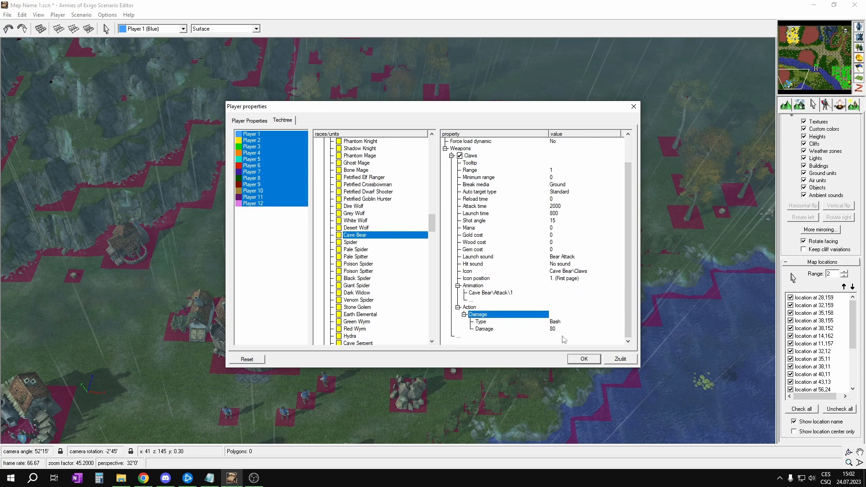
click(555, 330)
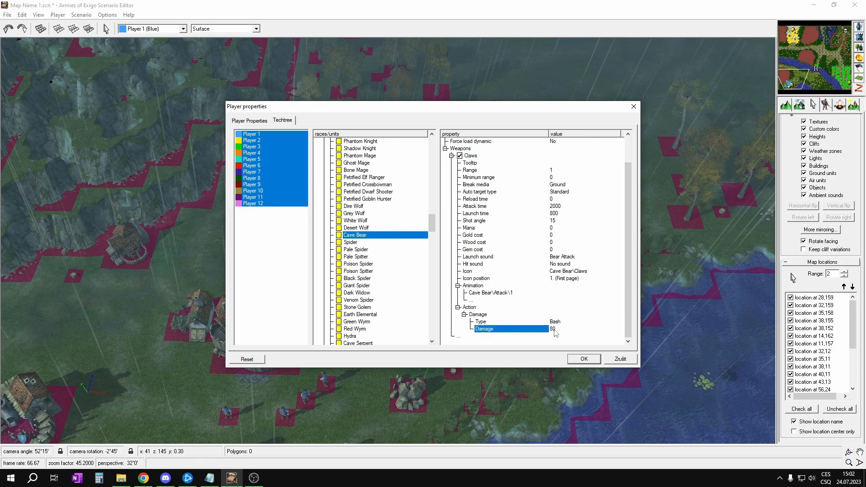
click(554, 331)
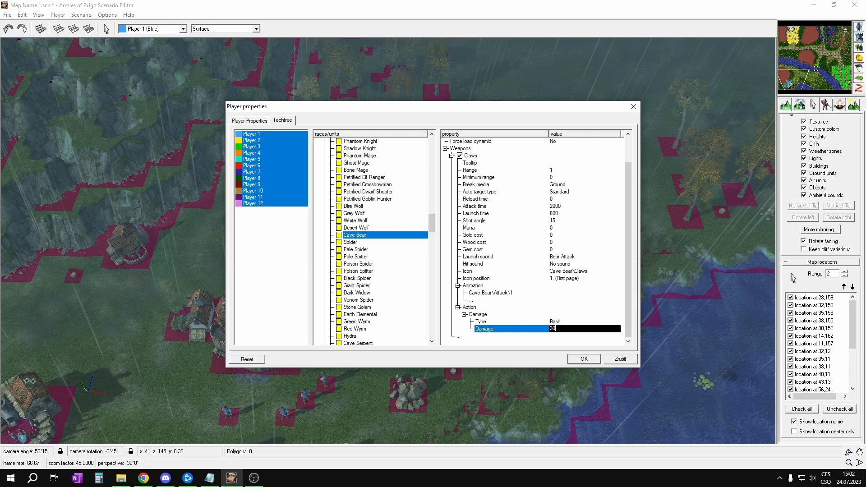
key(Return)
scroll(516, 219, up, 2)
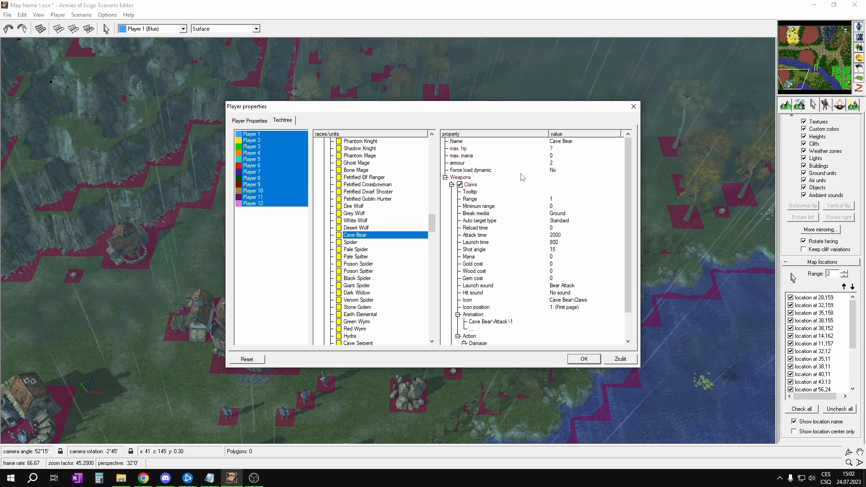
click(263, 135)
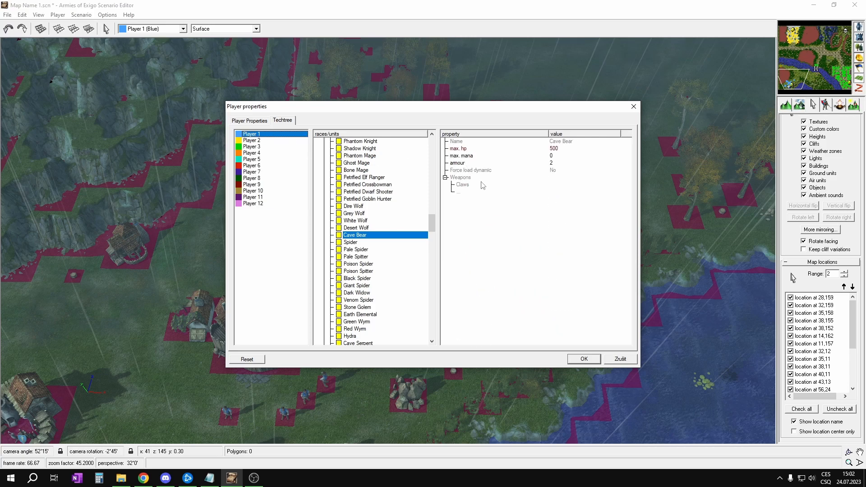
click(586, 361)
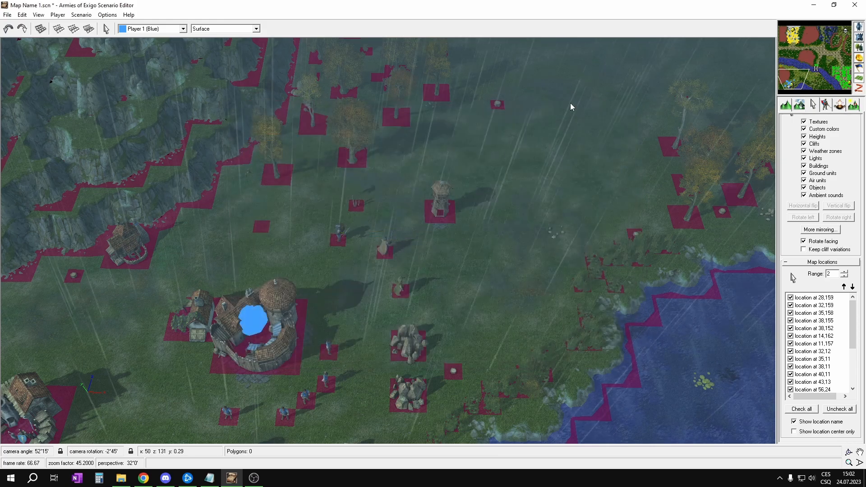
- Open the scenario triggers and look through the available Entity and Unit command actions
middle_drag(570, 103, 533, 151)
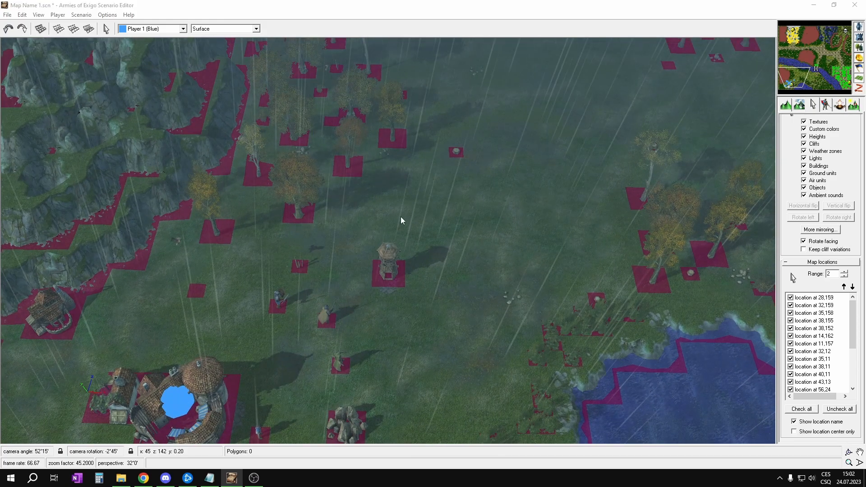
key(ctrl+t)
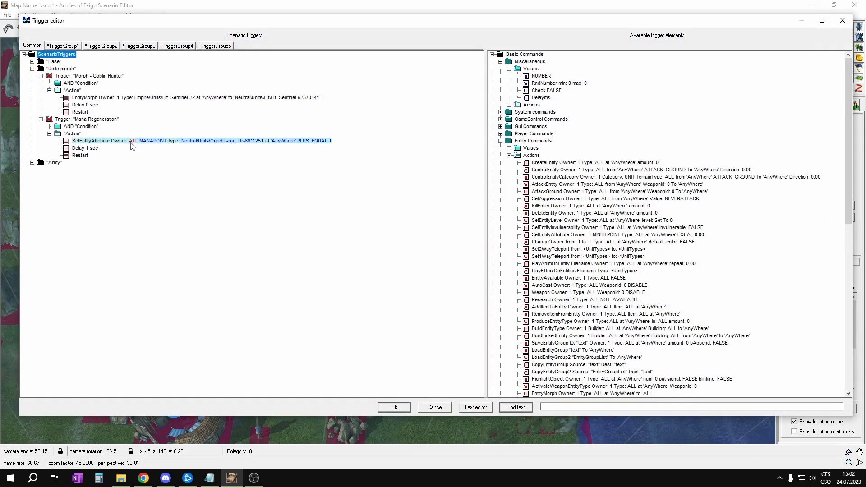
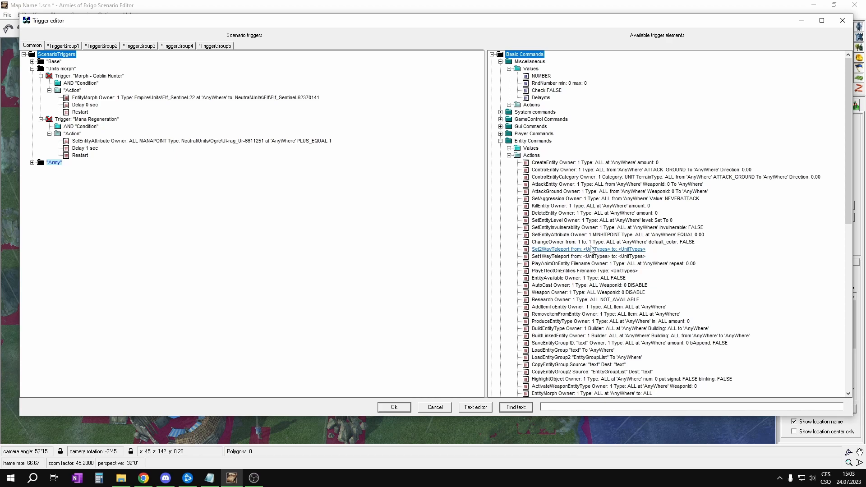
scroll(590, 248, down, 3)
scroll(587, 248, down, 11)
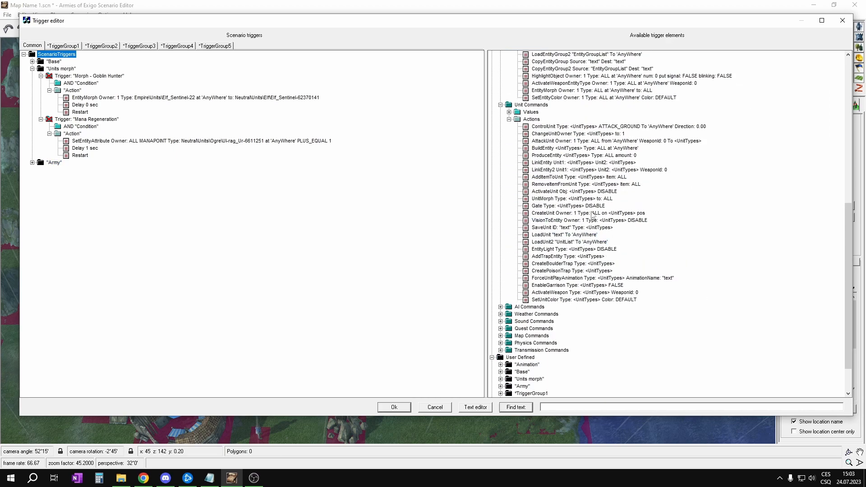
scroll(585, 248, up, 10)
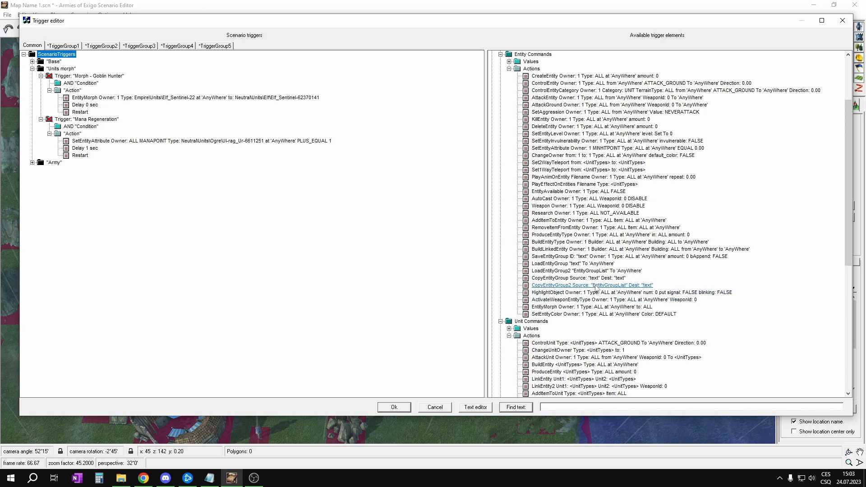
drag(568, 148, 87, 135)
click(109, 149)
click(91, 144)
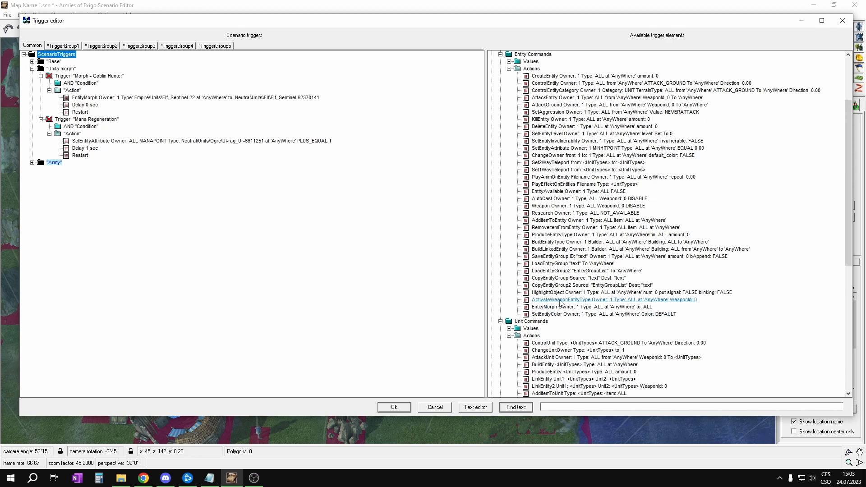
scroll(555, 284, up, 1)
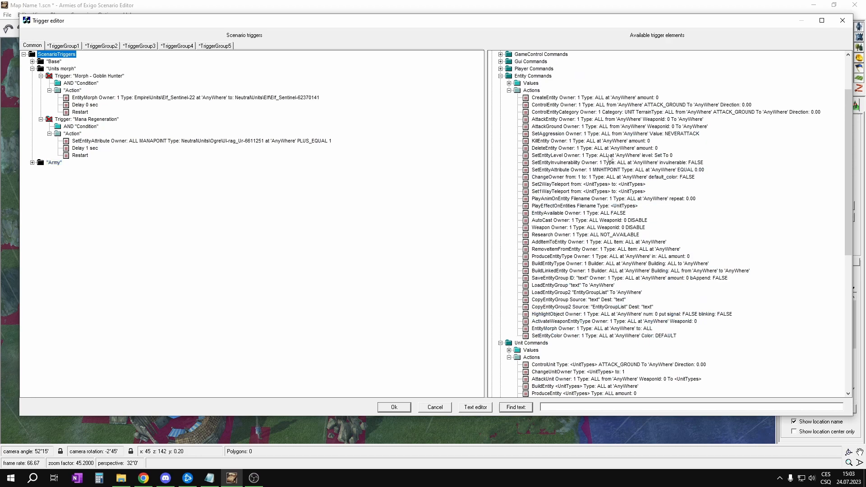
- Change the unit type in the Mana Regeneration trigger's SetEntityAttribute action to the Empire hero Captain
click(135, 142)
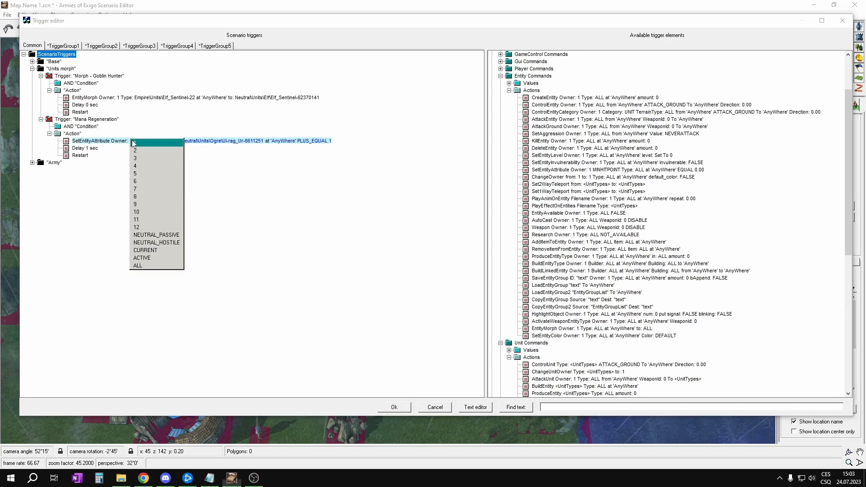
click(123, 144)
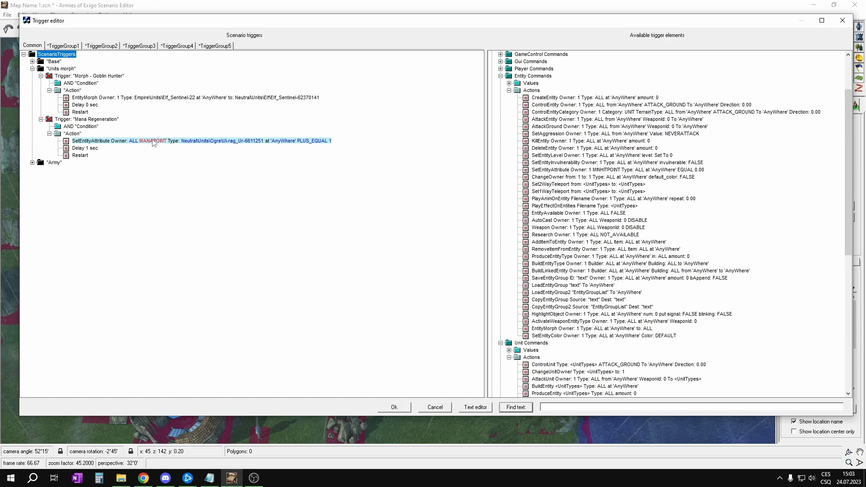
click(154, 142)
click(323, 158)
click(212, 141)
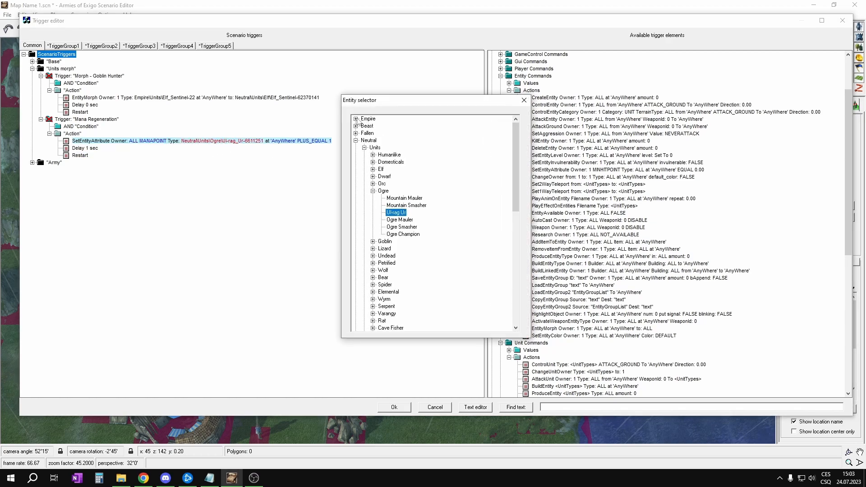
click(356, 118)
click(364, 147)
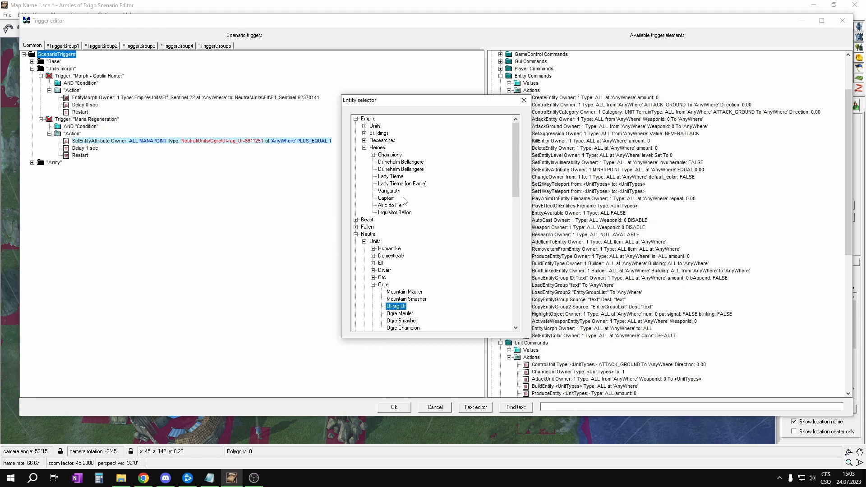
double_click(387, 199)
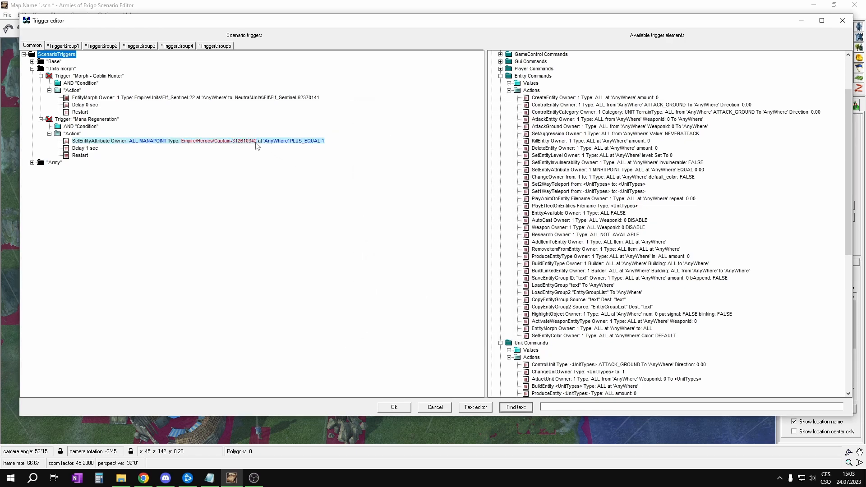
key(Down)
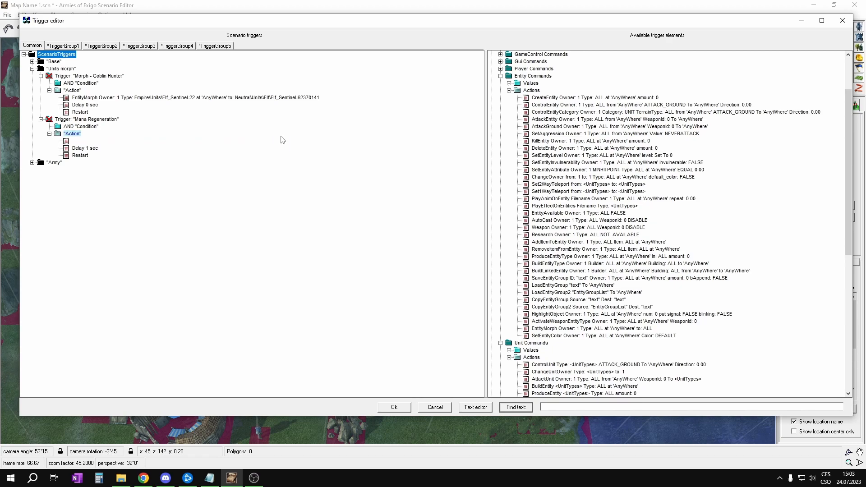
- Review the unit type, location, operator and amount parameters of the Mana Regeneration trigger's SetEntityAttribute action
click(143, 479)
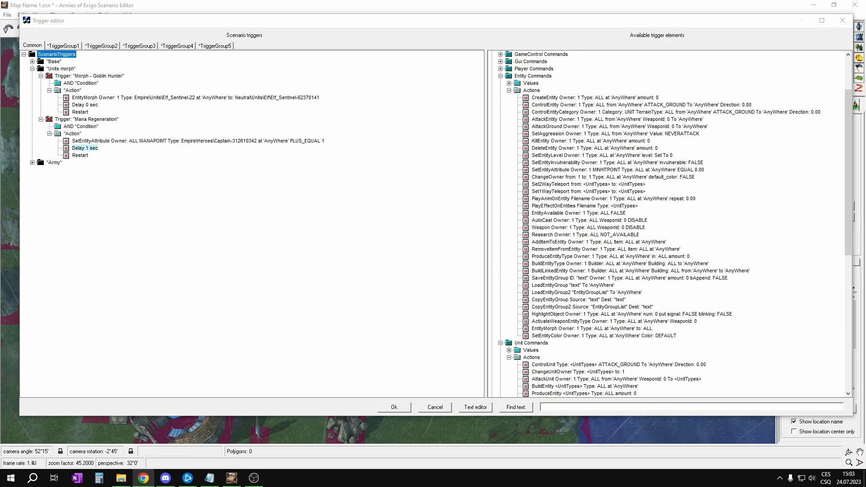
click(232, 479)
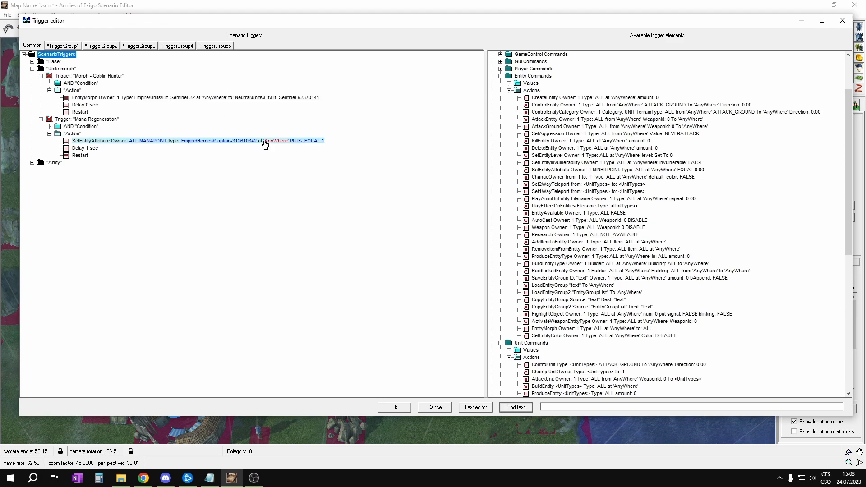
key(Up)
key(Up)
key(Up)
key(Up)
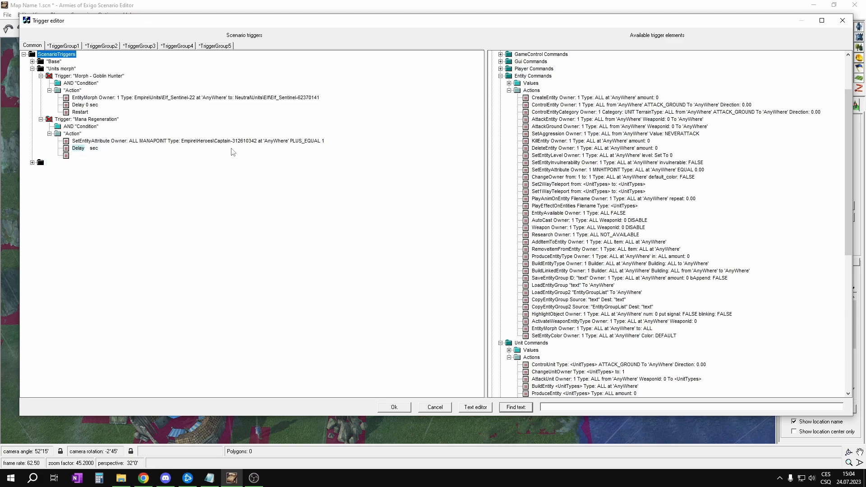
click(265, 141)
click(262, 141)
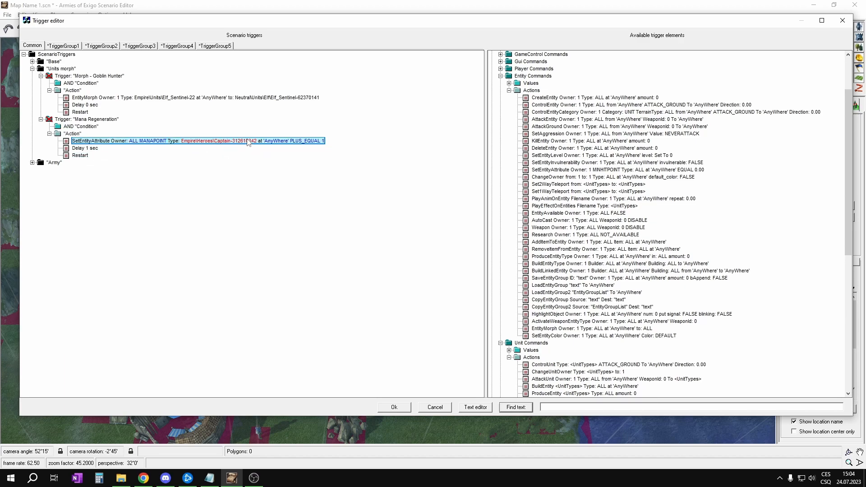
click(324, 142)
click(259, 142)
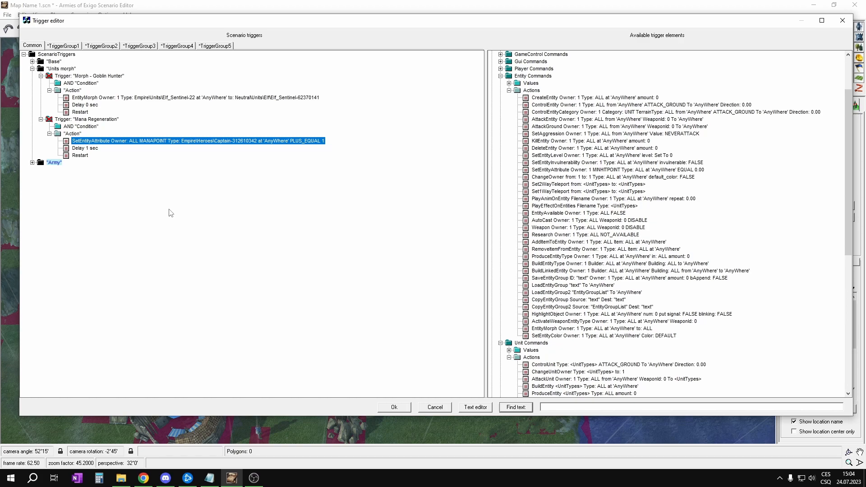
click(300, 142)
- Collapse the Units morph trigger folder and accept the trigger changes after checking the Army folder
right_click(41, 69)
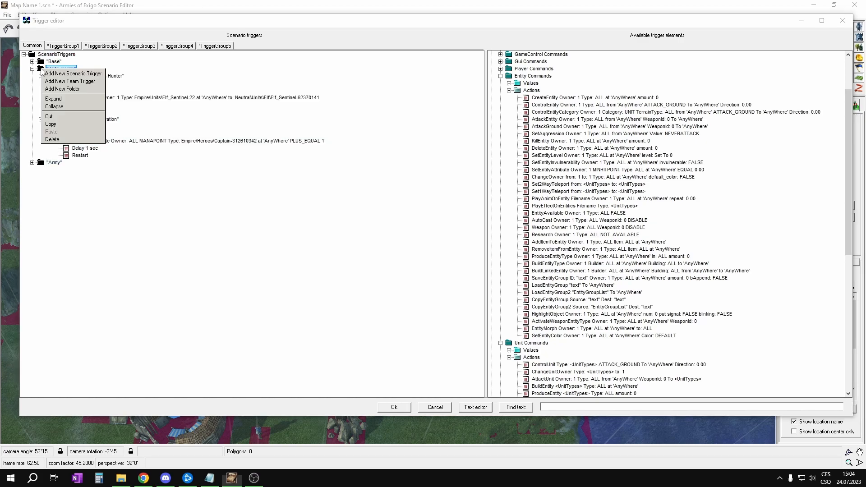
click(71, 107)
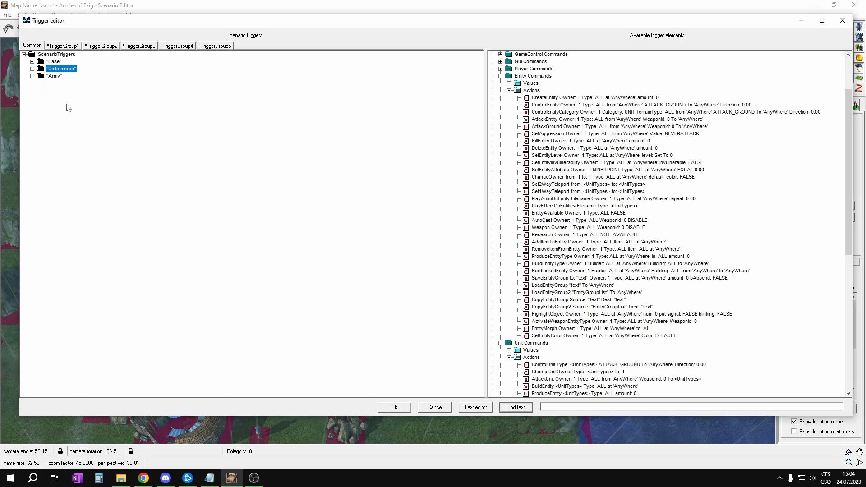
click(50, 71)
click(32, 76)
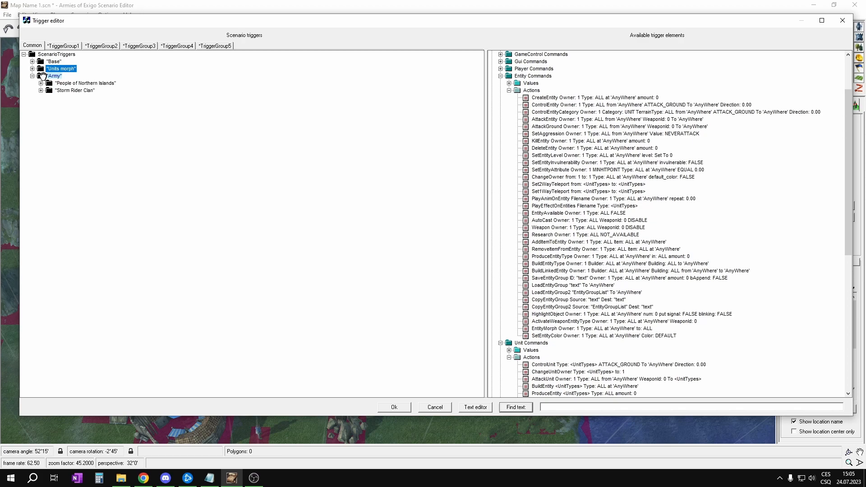
click(32, 75)
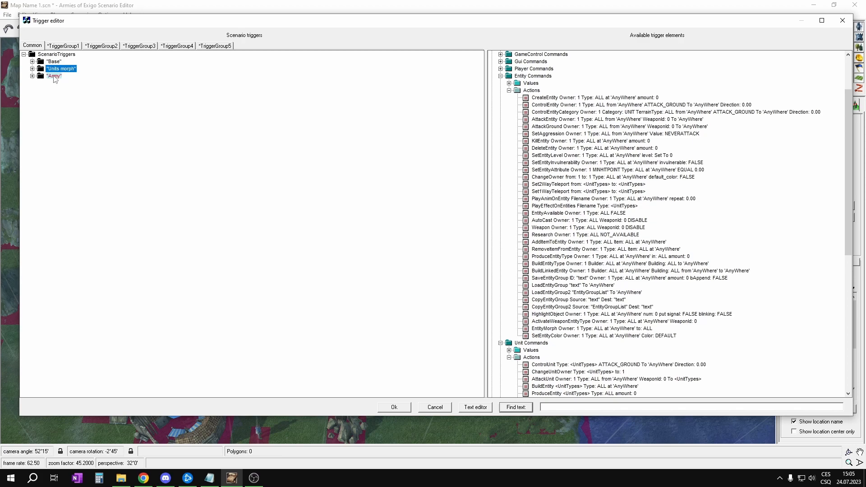
click(394, 407)
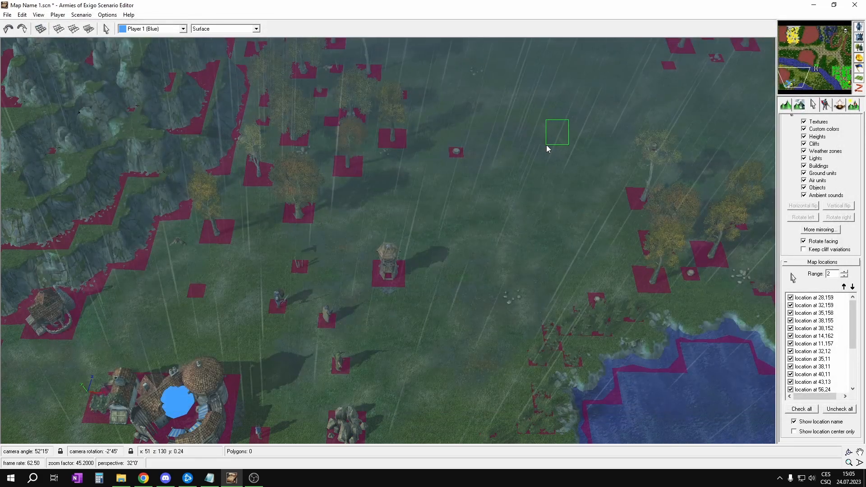
- Survey the yellow army base, the green castle base and the central road area on the map
drag(798, 48, 796, 44)
right_drag(415, 134, 397, 112)
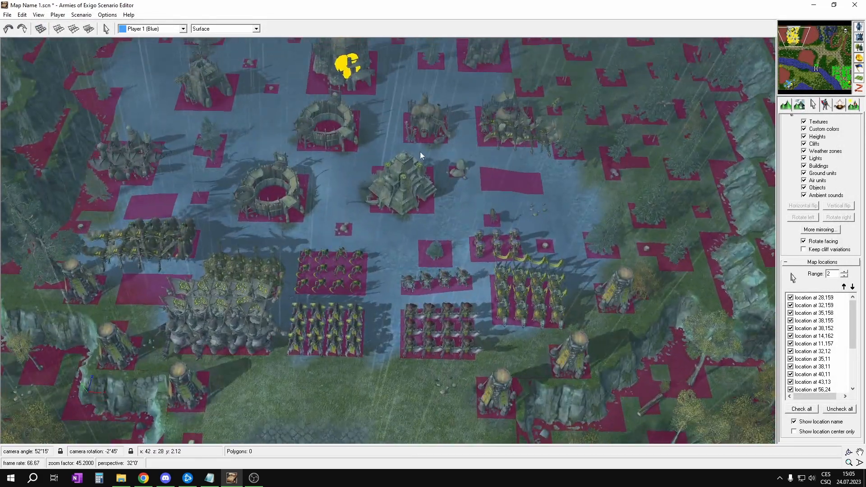
right_drag(464, 161, 508, 214)
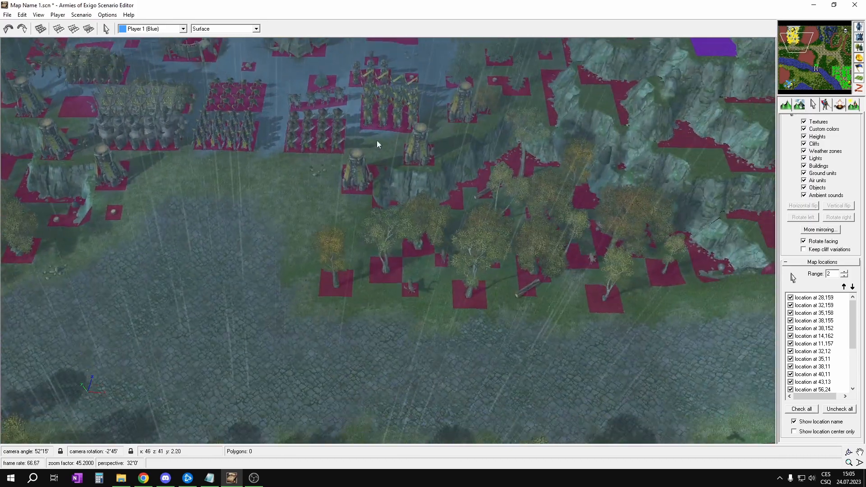
drag(843, 69, 843, 71)
right_drag(502, 165, 530, 299)
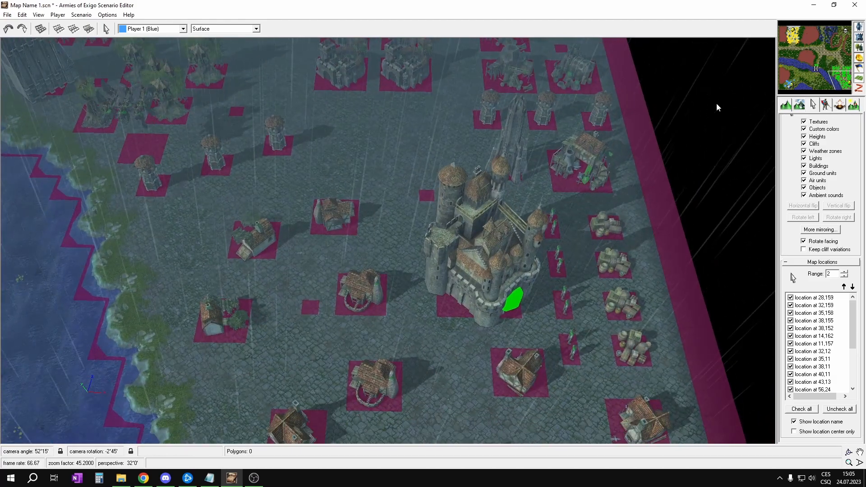
click(829, 59)
right_drag(361, 57, 487, 76)
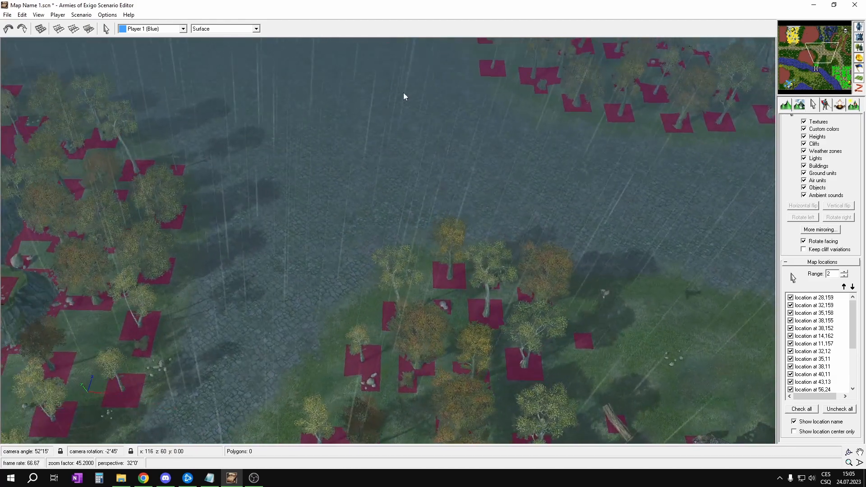